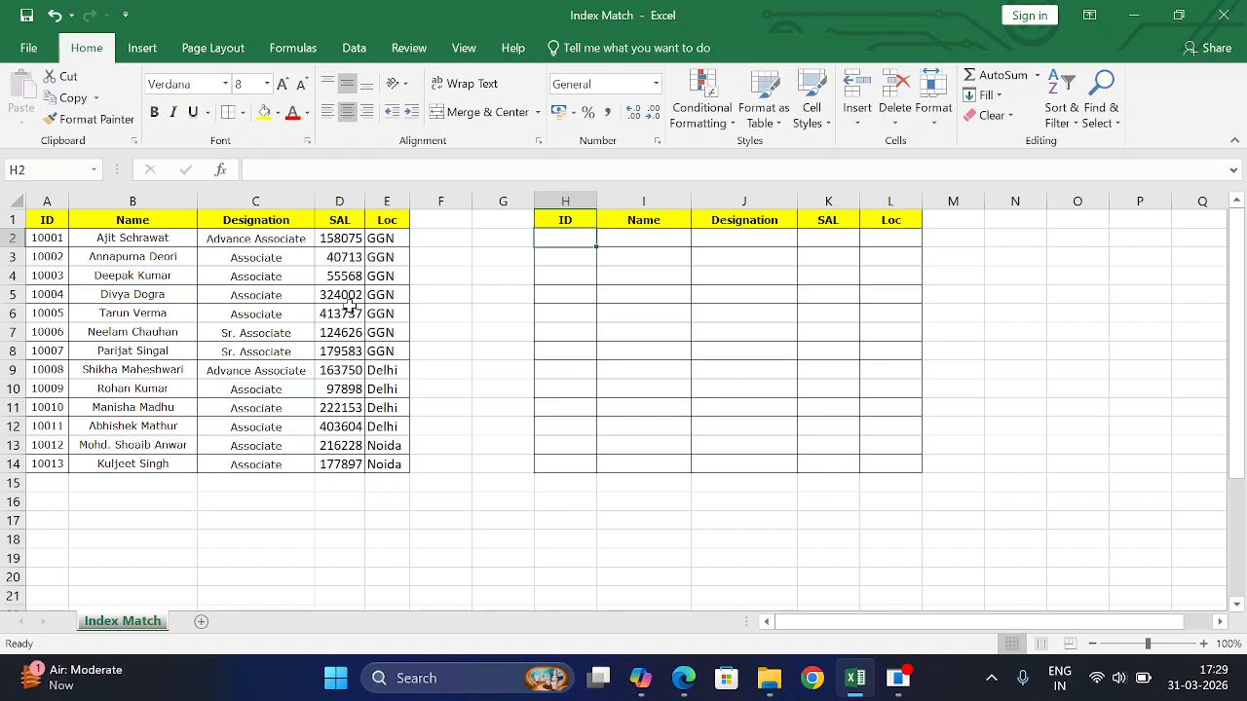
- Copy the salaries in D2:D7 (158075 through 124626) into K2:K7
left_click_drag(349, 241, 348, 333)
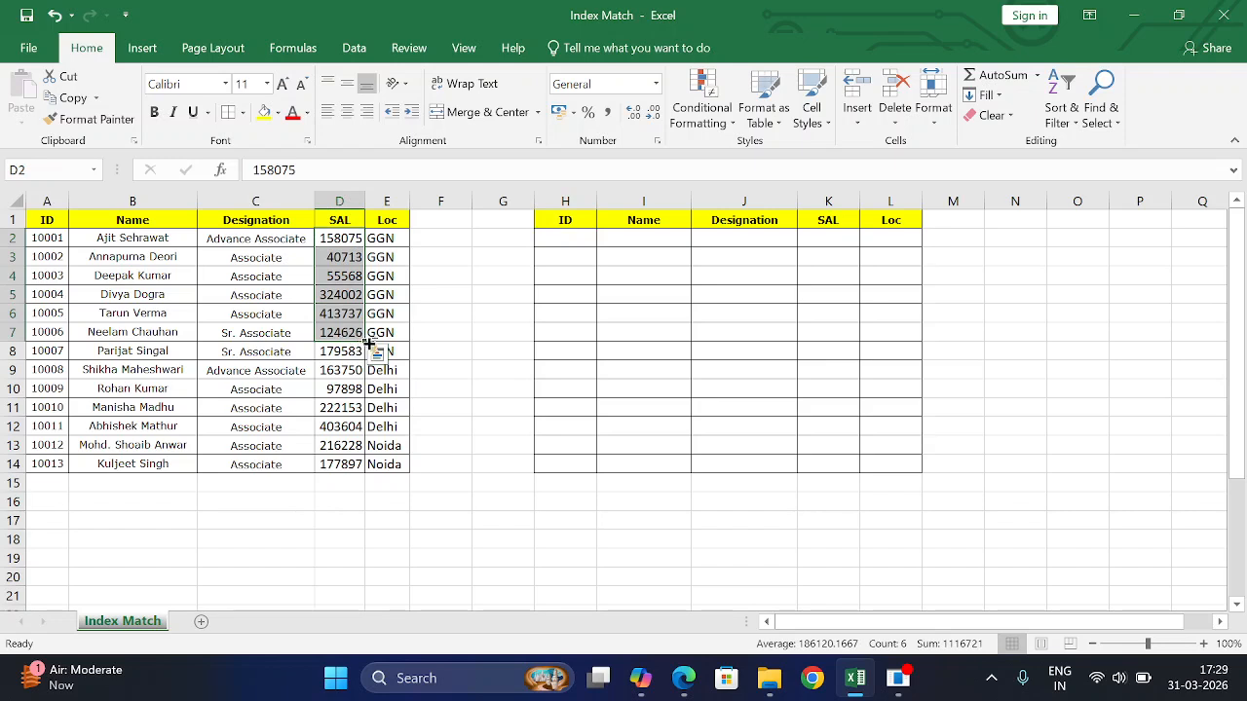
key("ctrl+c")
left_click(846, 242)
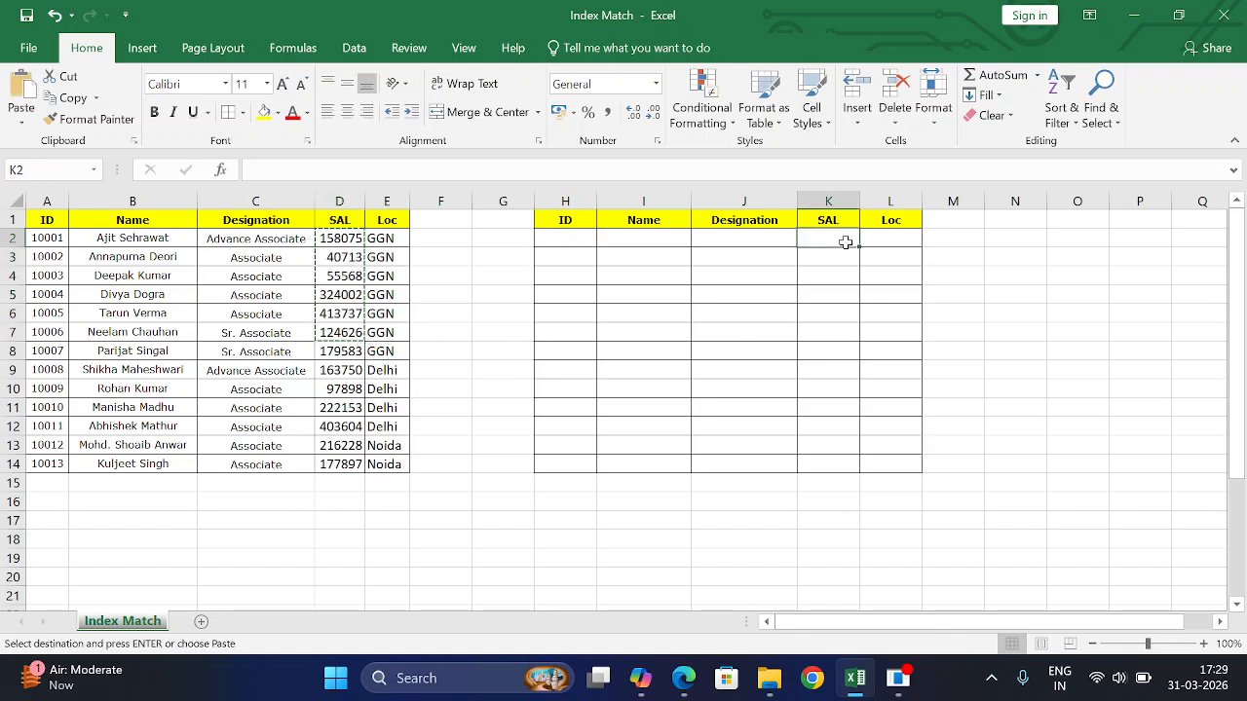
key("ctrl+v")
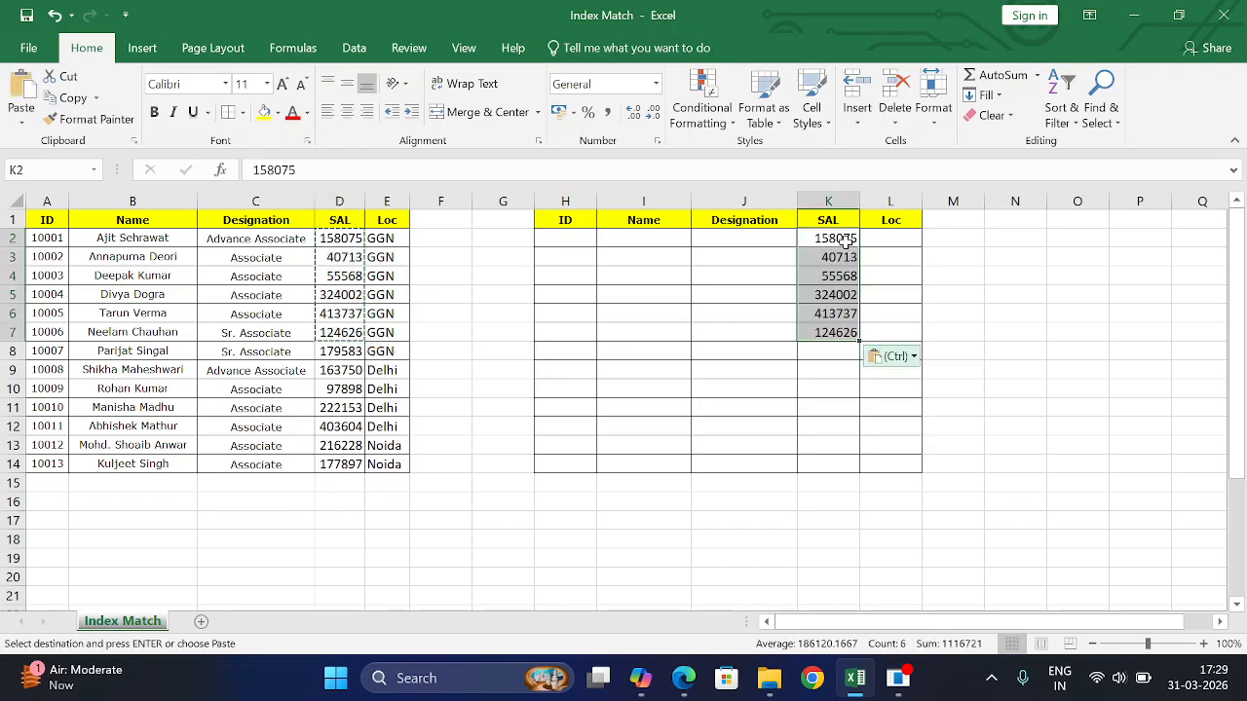
left_click(894, 355)
key("Escape")
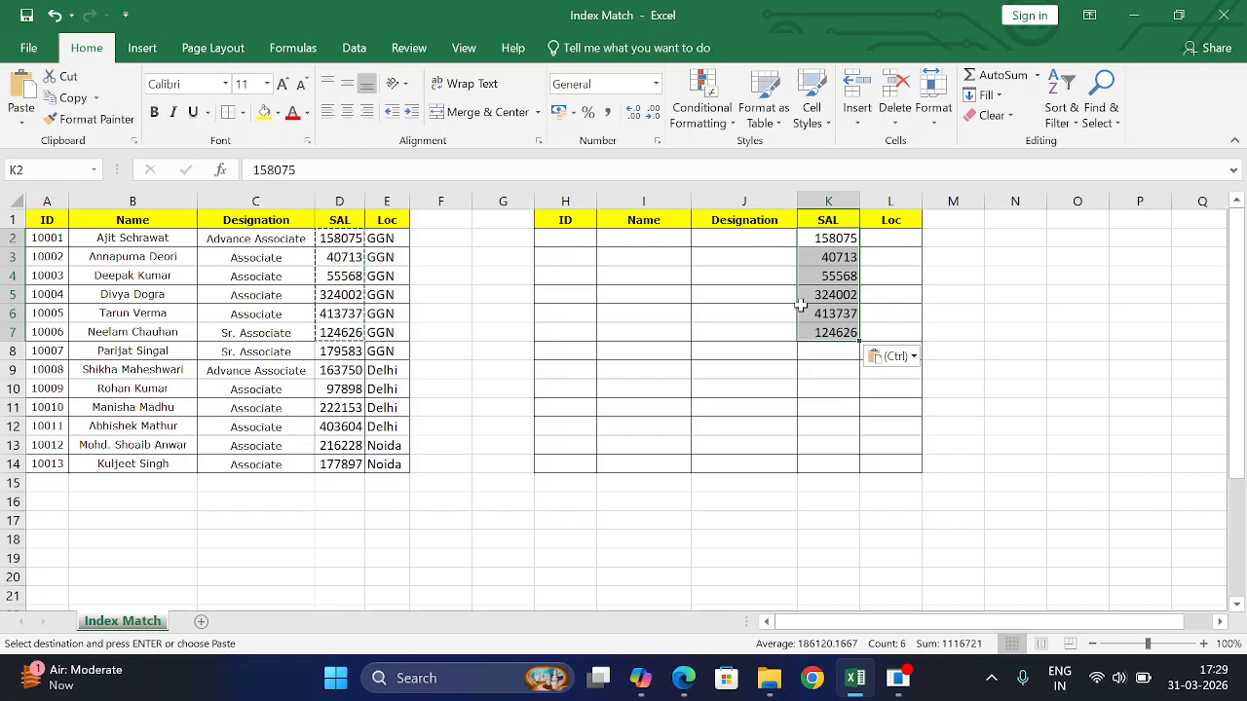
left_click(847, 237)
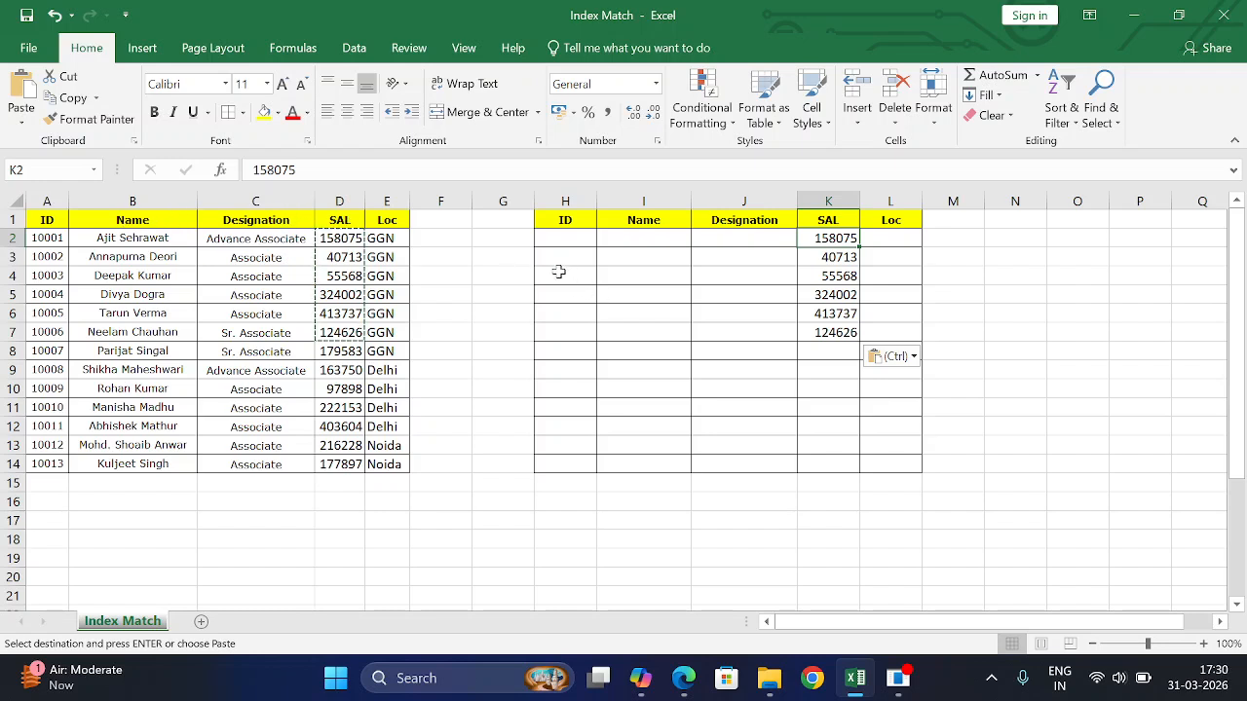
left_click(562, 242)
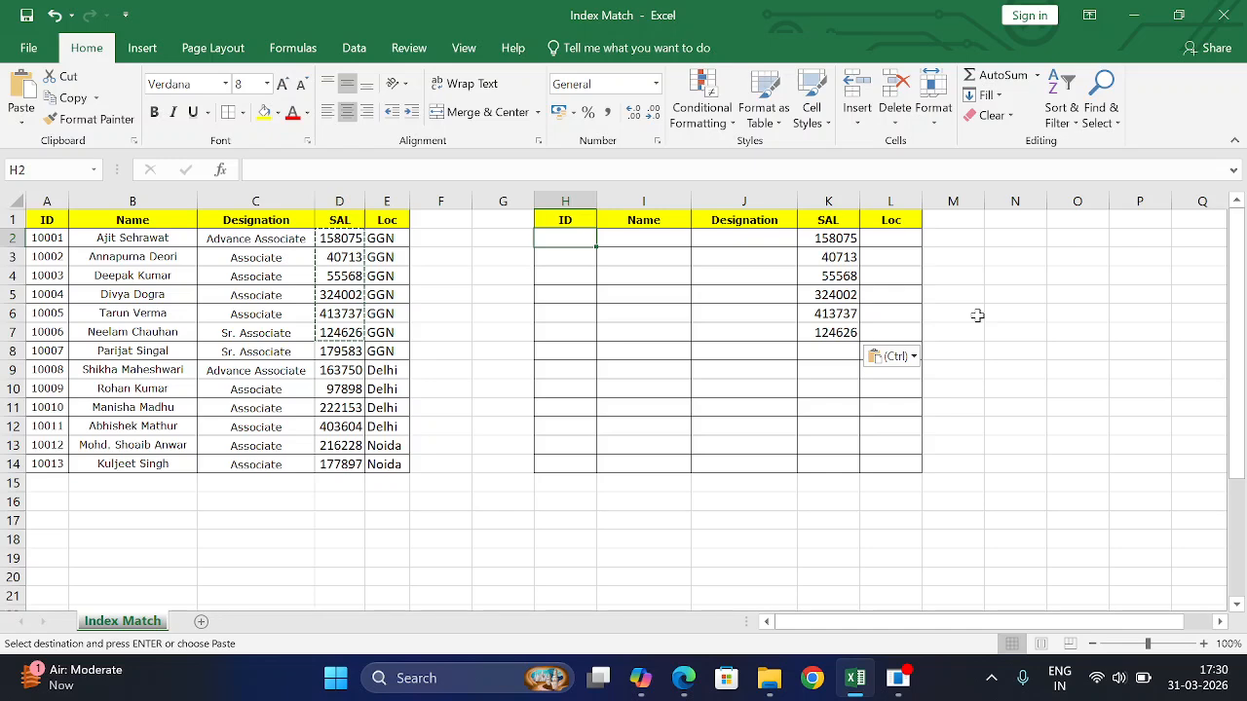
- Begin H2's formula as =INDEX(A:E, using columns A through E as the array
type("=inc")
key("BackSpace")
type("d")
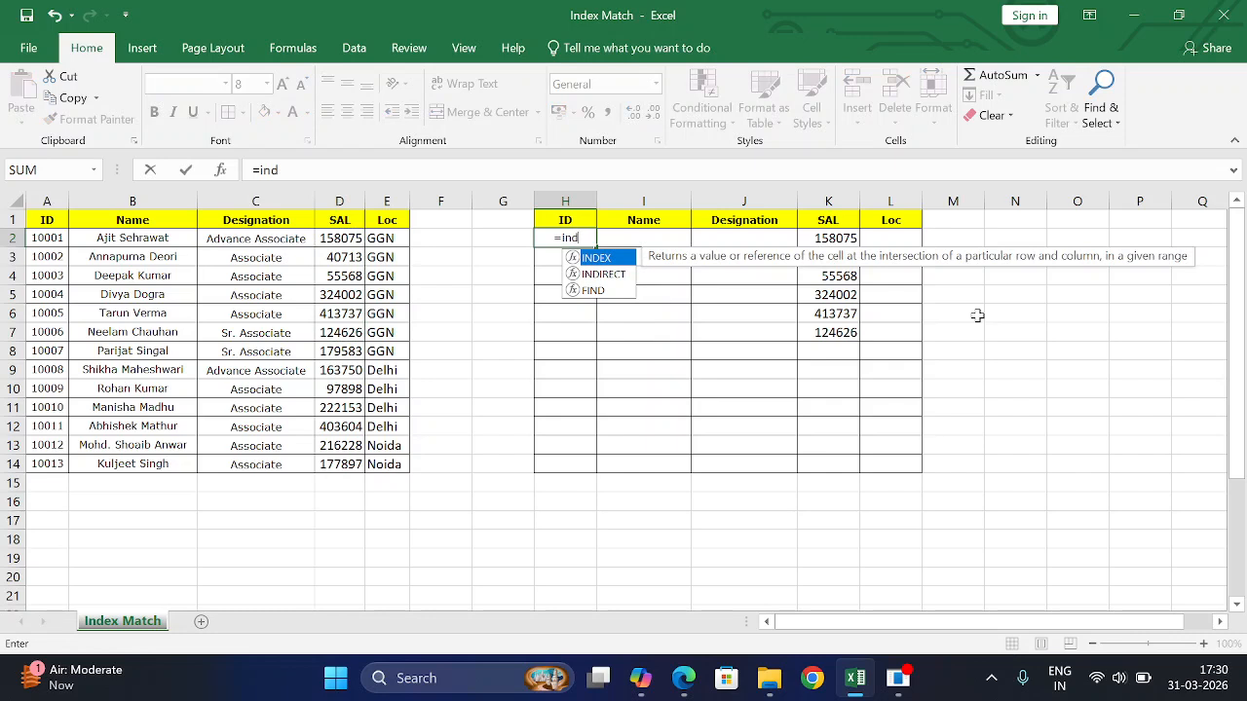
key("Tab")
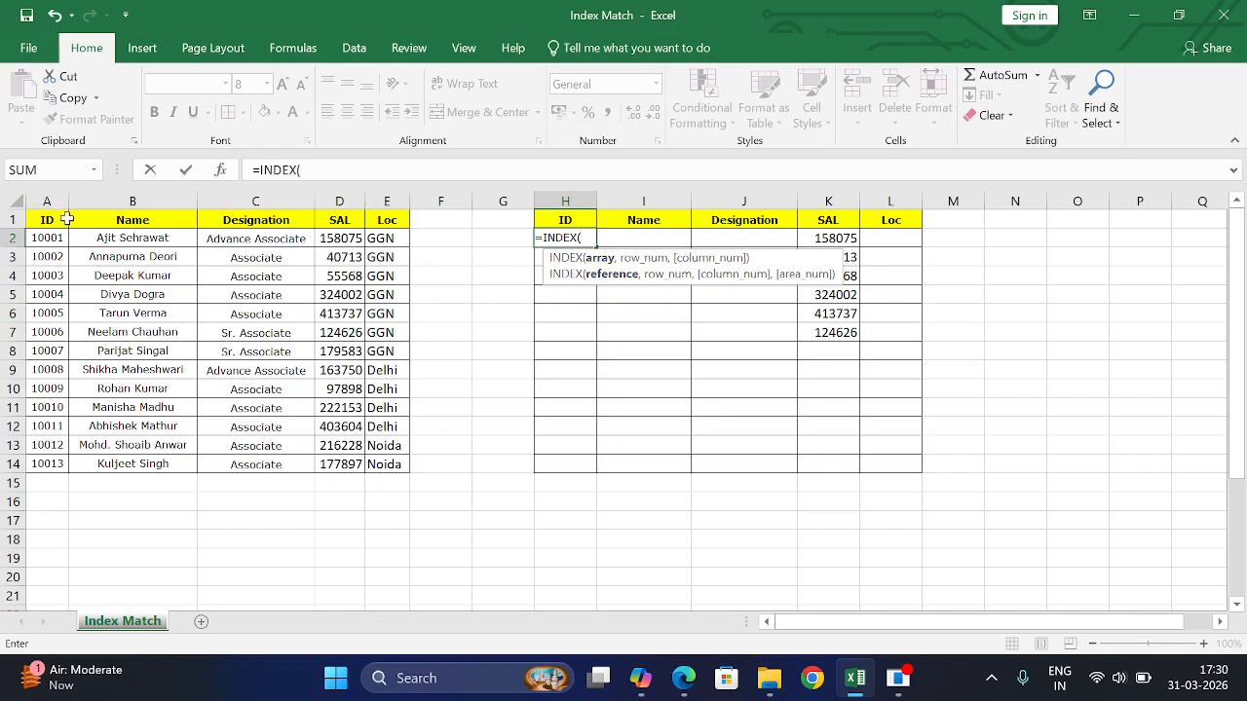
left_click_drag(58, 193, 393, 198)
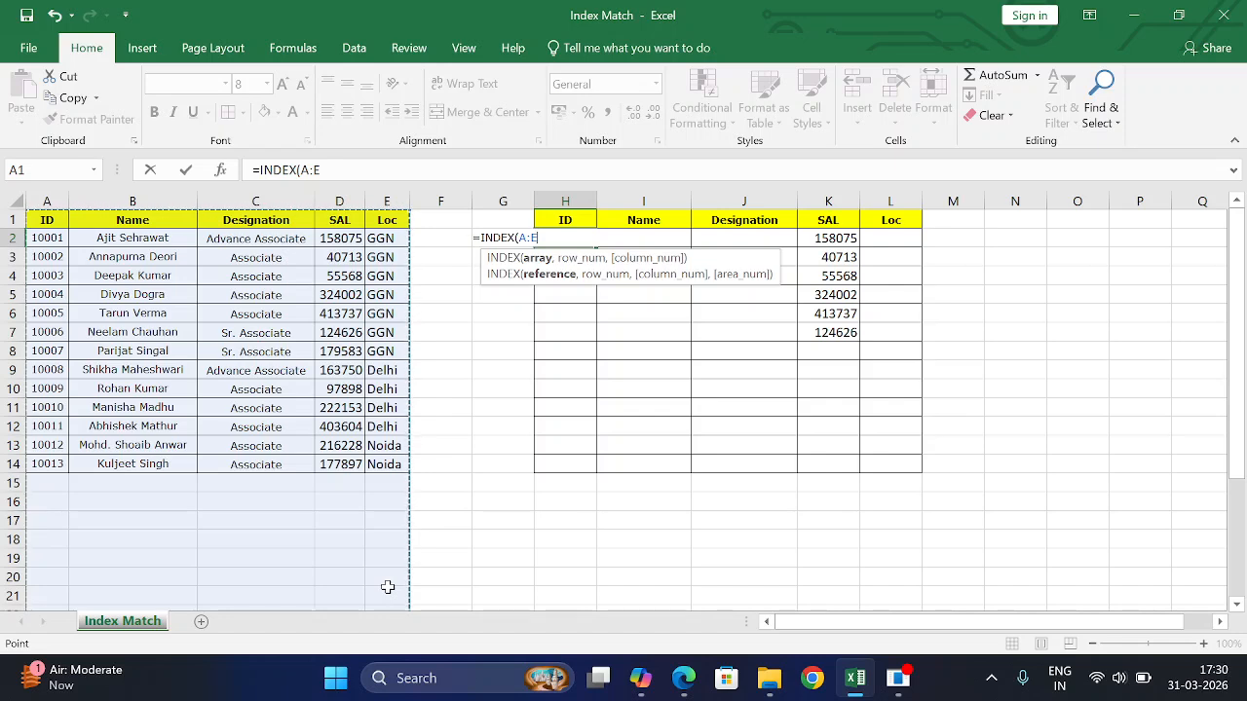
type(",")
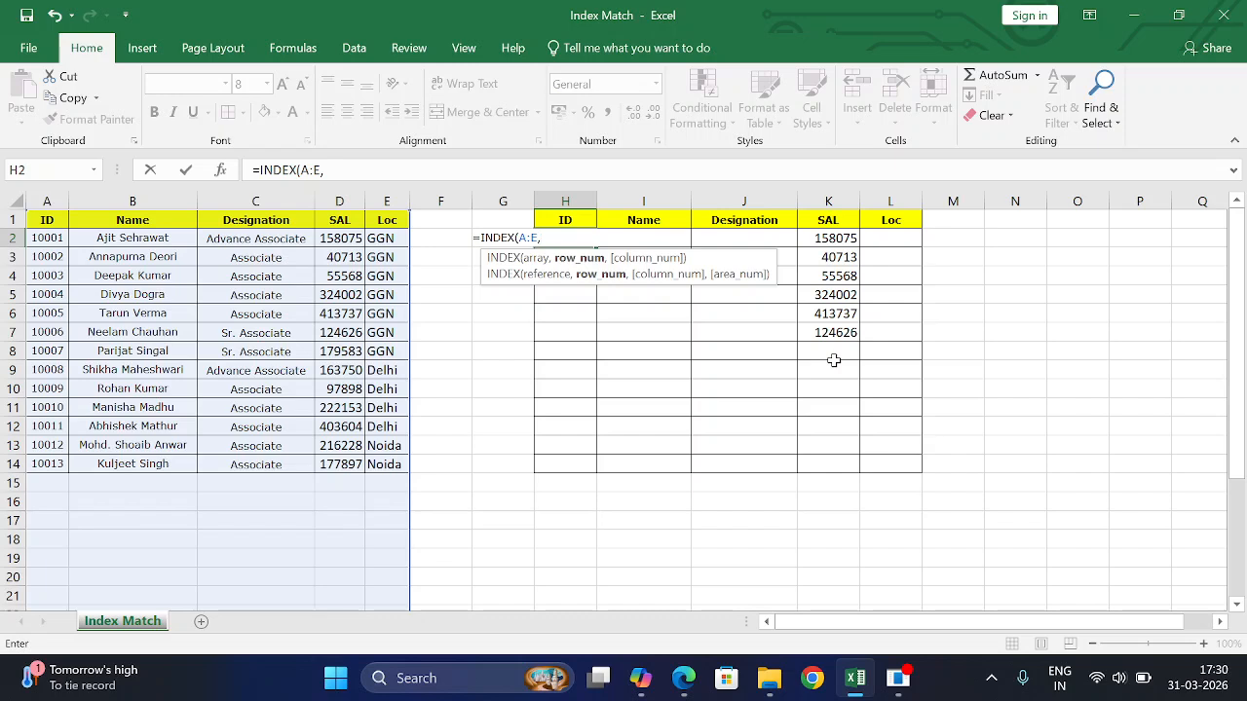
- Complete H2 as =INDEX(A:E,MATCH(K2,D:D,0),1), returning ID 10001
type("mat")
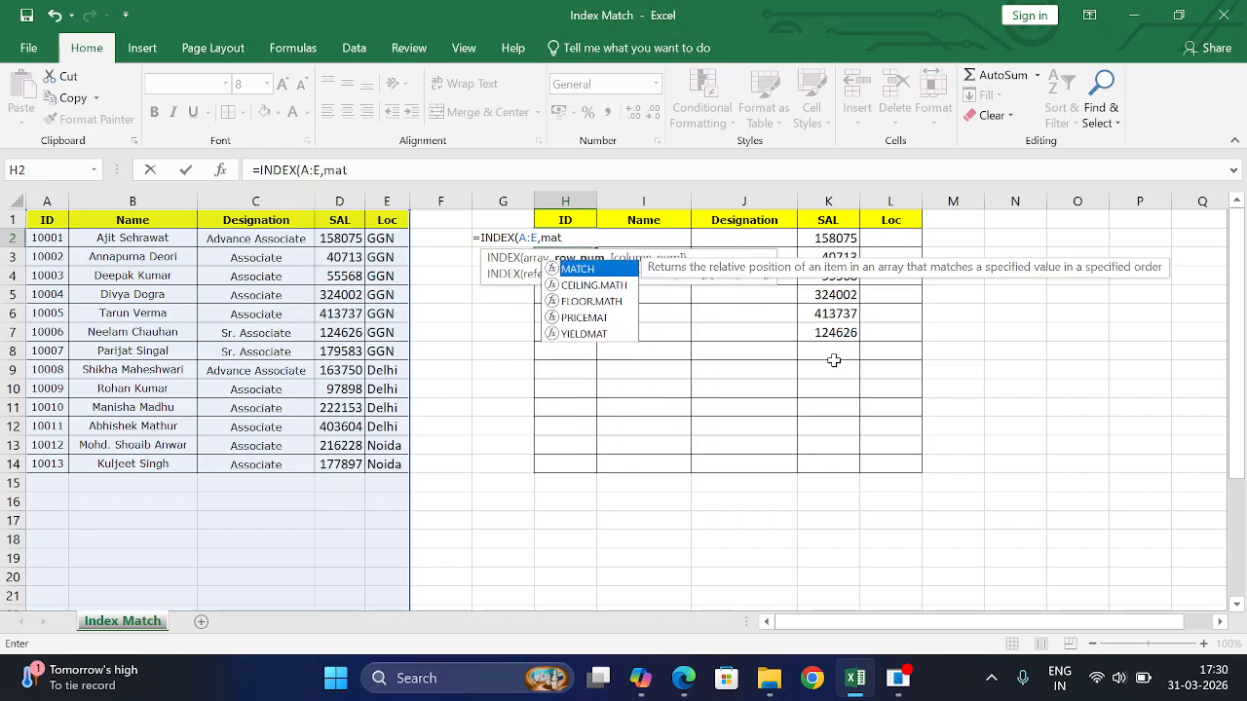
key("Tab")
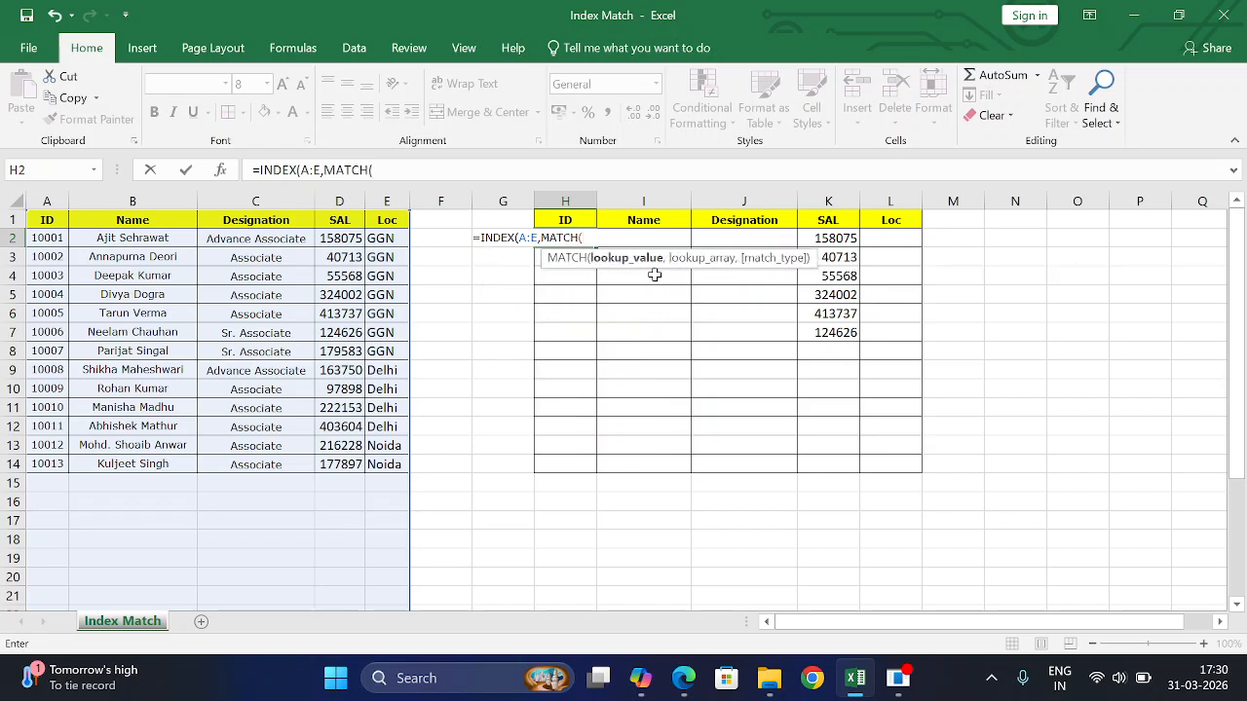
left_click(838, 243)
type(",")
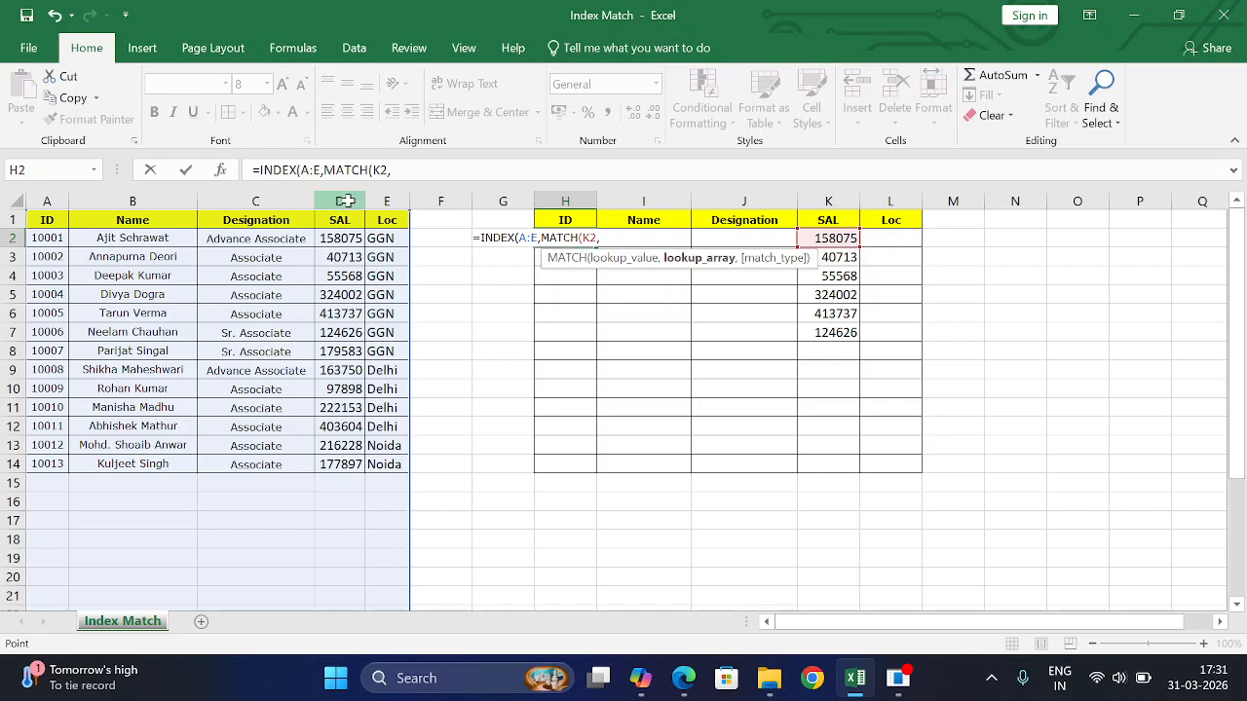
left_click(348, 196)
type(",0")
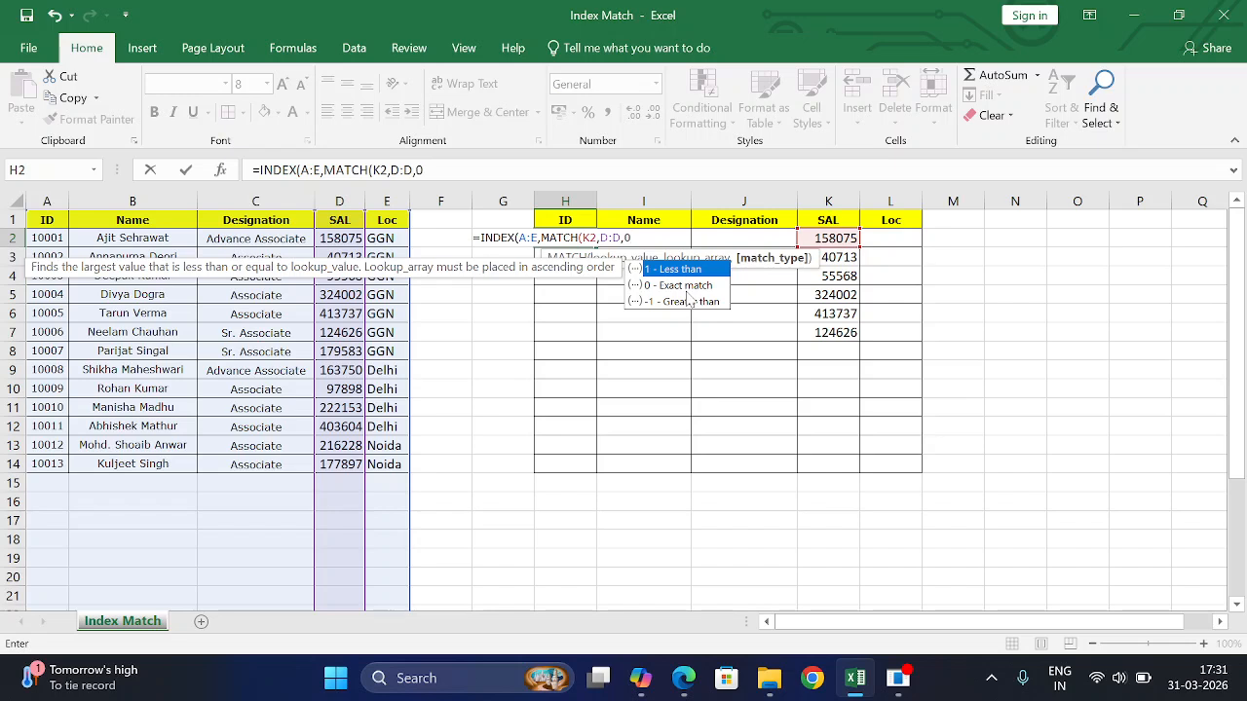
type(")")
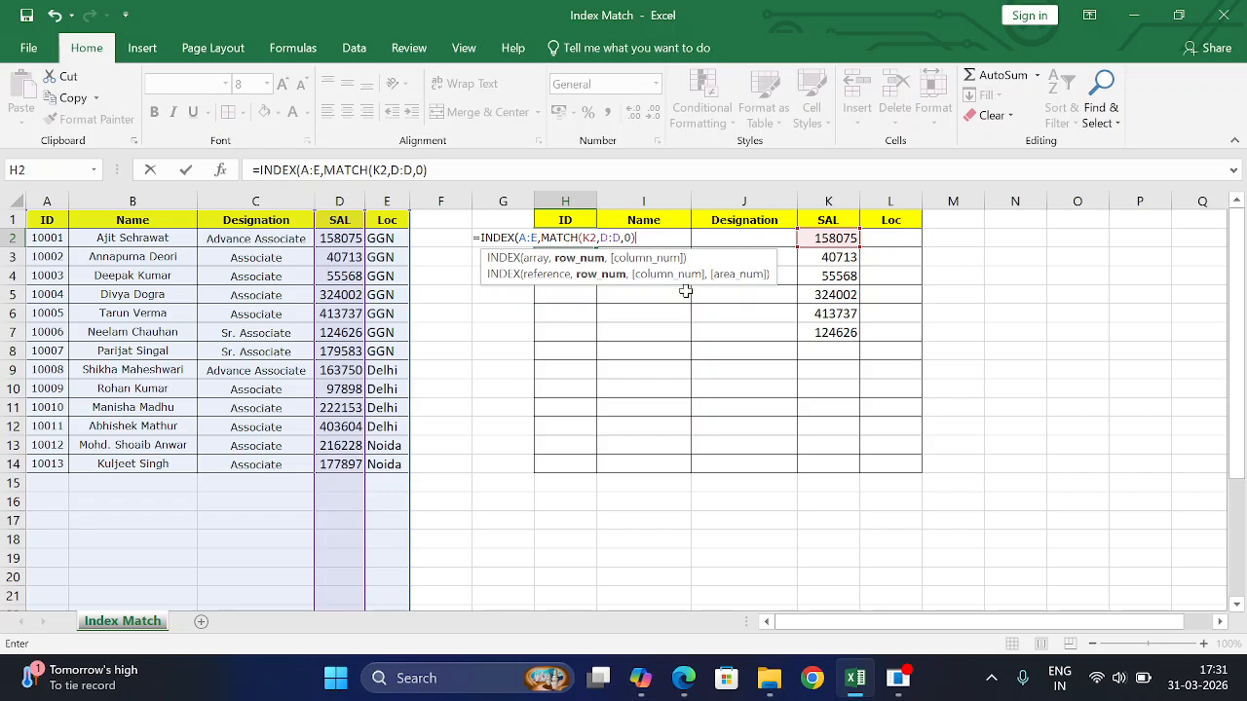
type(",")
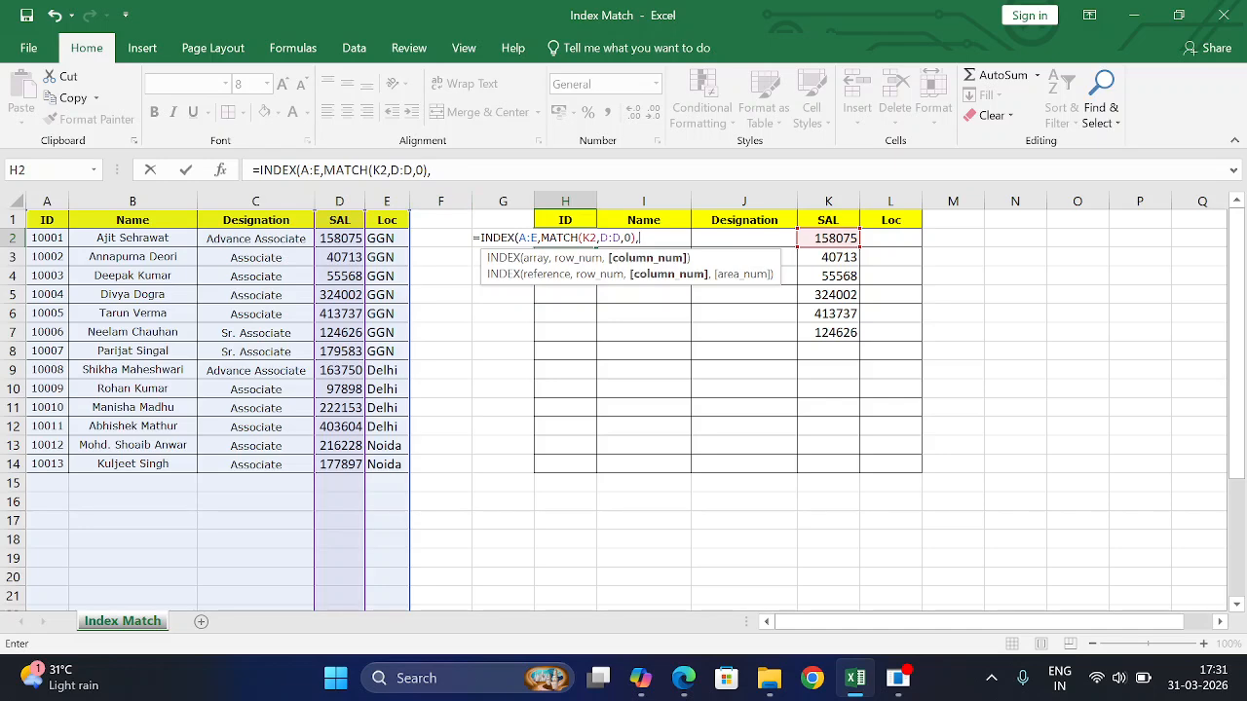
left_click(431, 170)
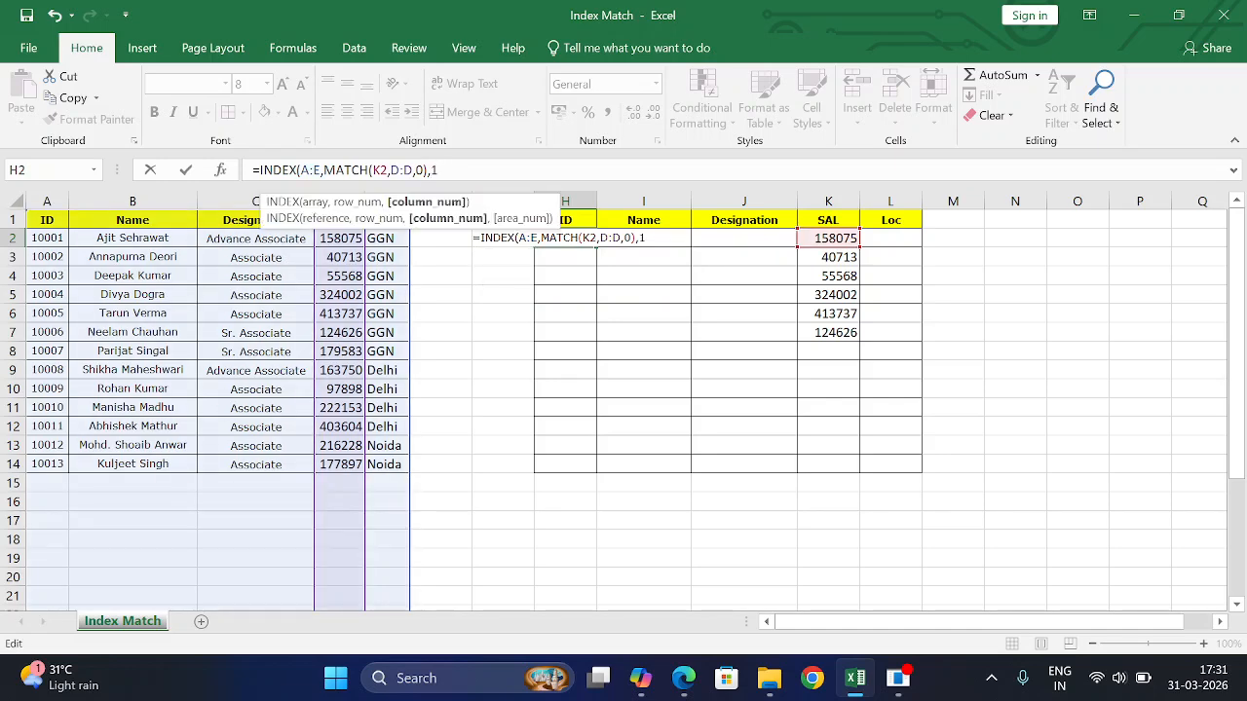
type(")")
key("Return")
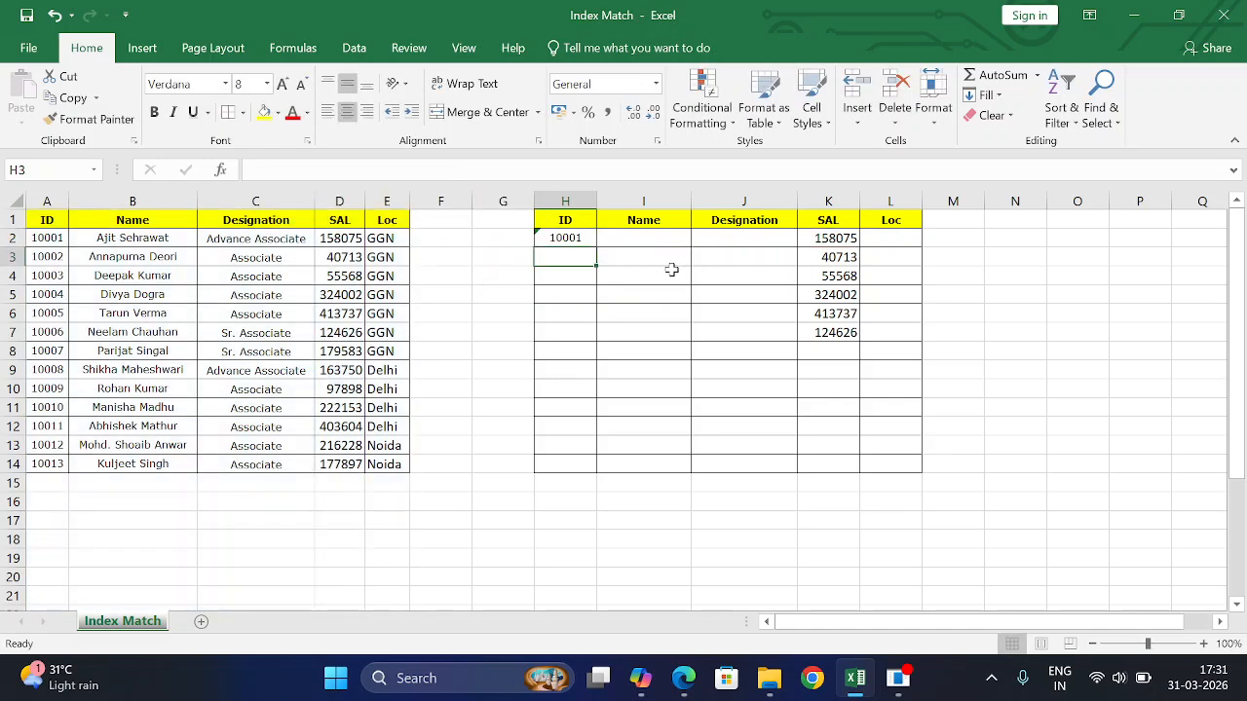
- Paste the H2 lookup formula into I2, J2 and L2
left_click(851, 238)
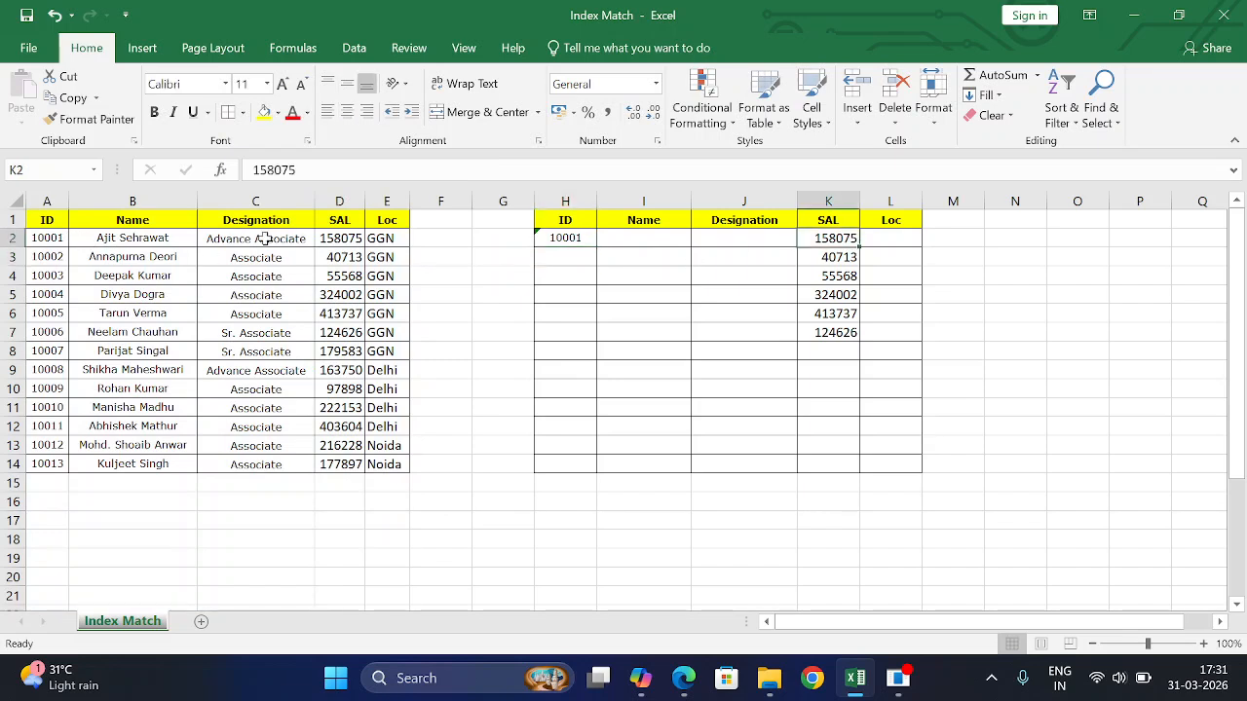
left_click(575, 237)
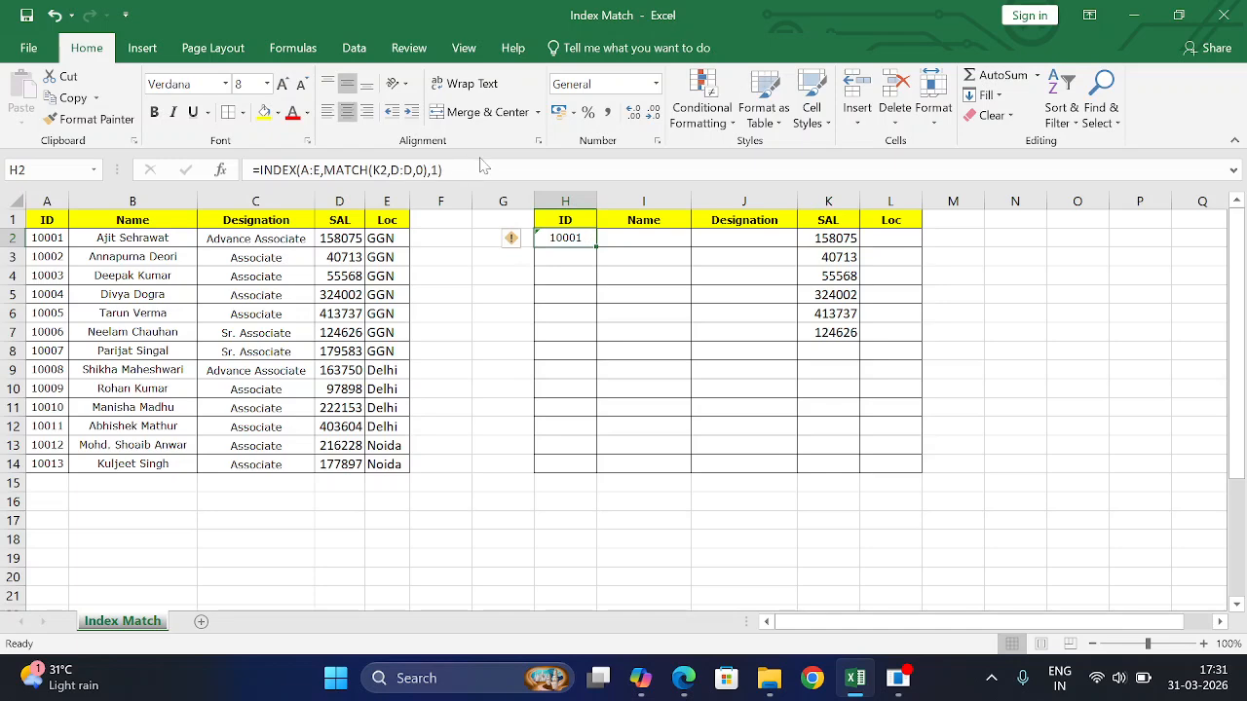
key("F2")
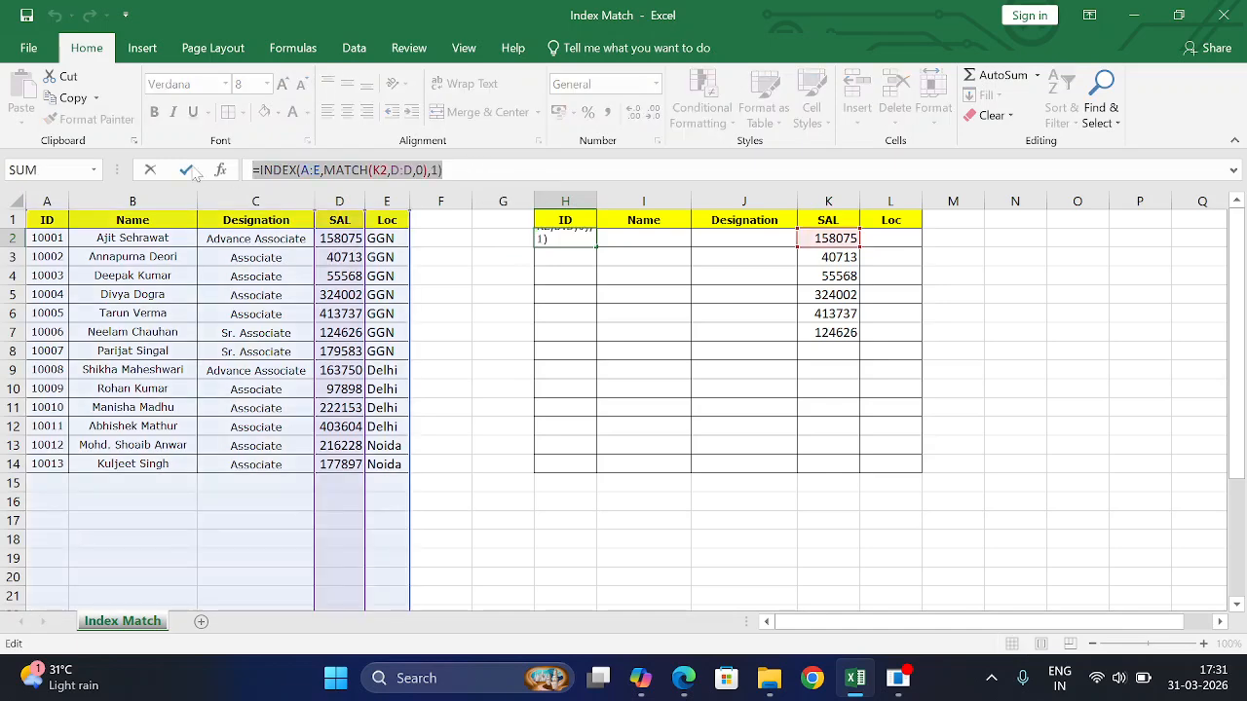
left_click(186, 169)
key("Right")
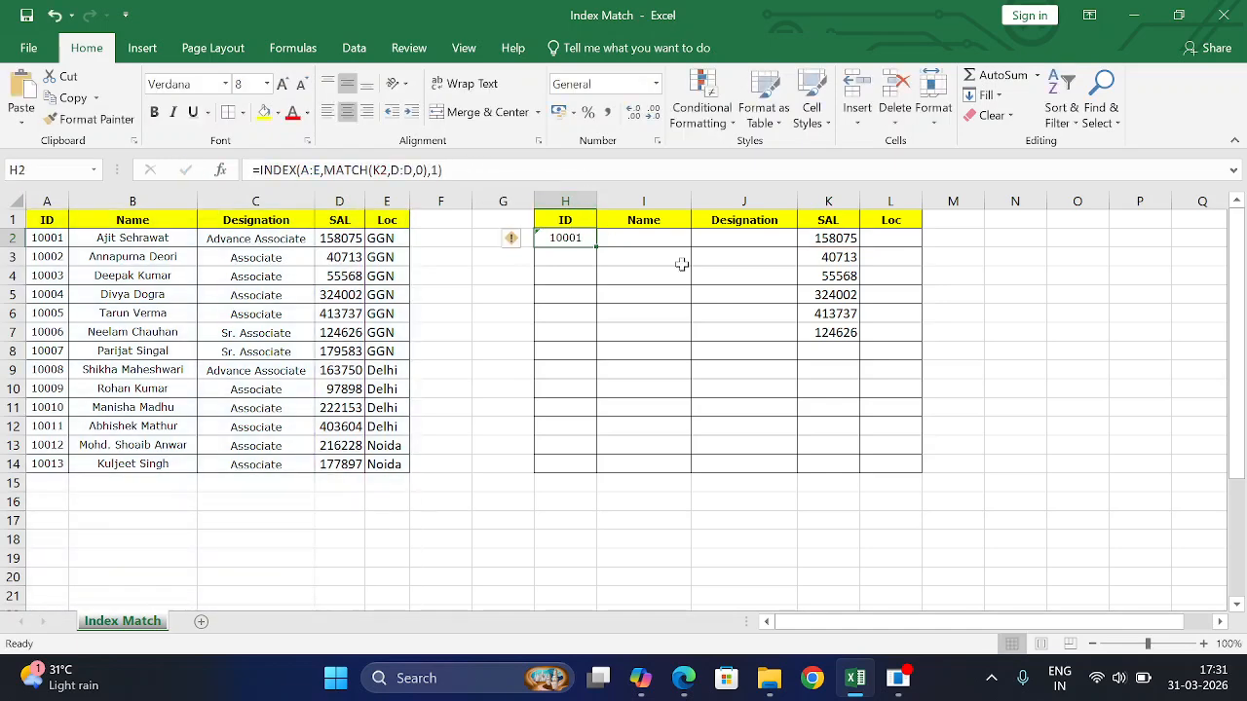
type("=INDEX(A:E,MATCH(K2,D:D,0),1)")
key("Right")
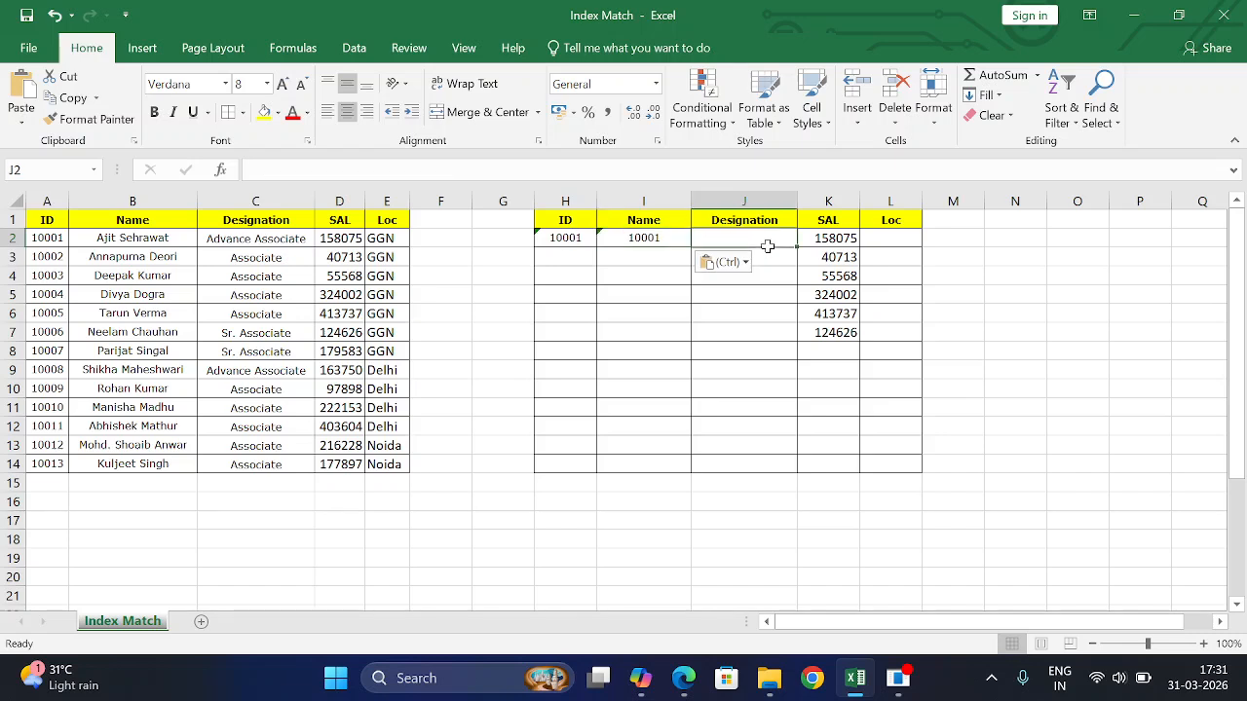
type("=INDEX(A:E,MATCH(K2,D:D,0),1)")
left_click(901, 239)
key("ctrl+v")
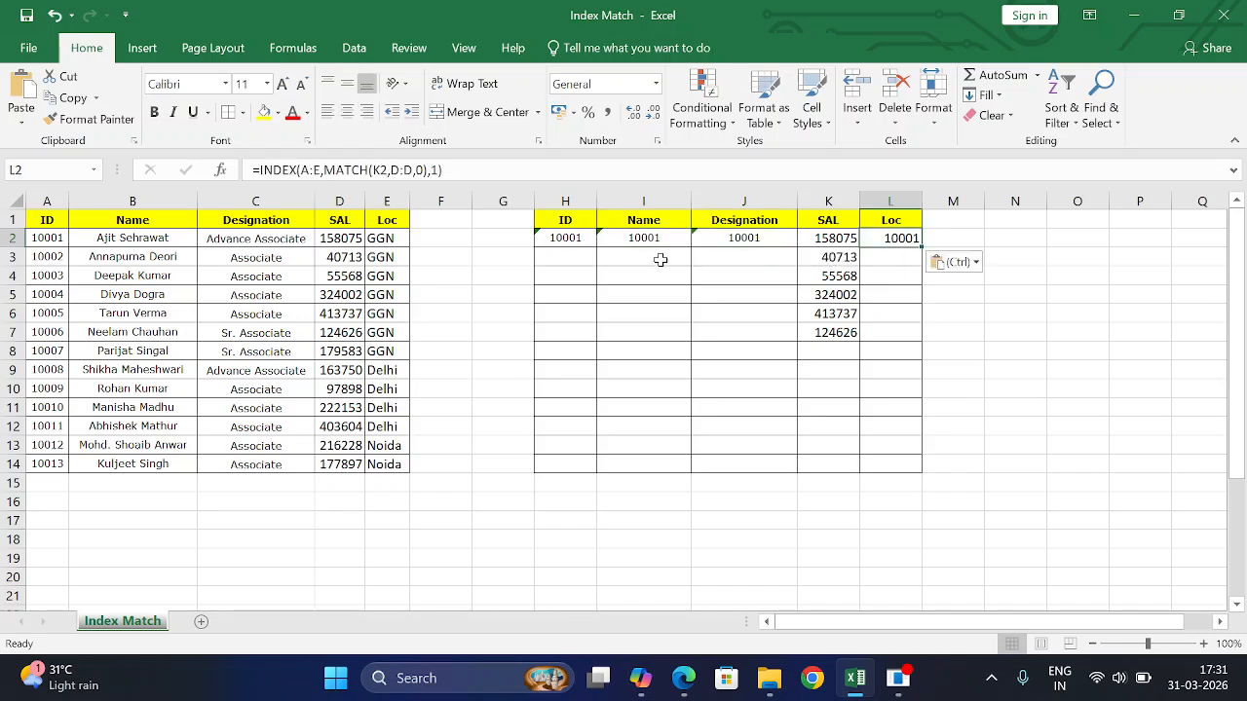
left_click(638, 239)
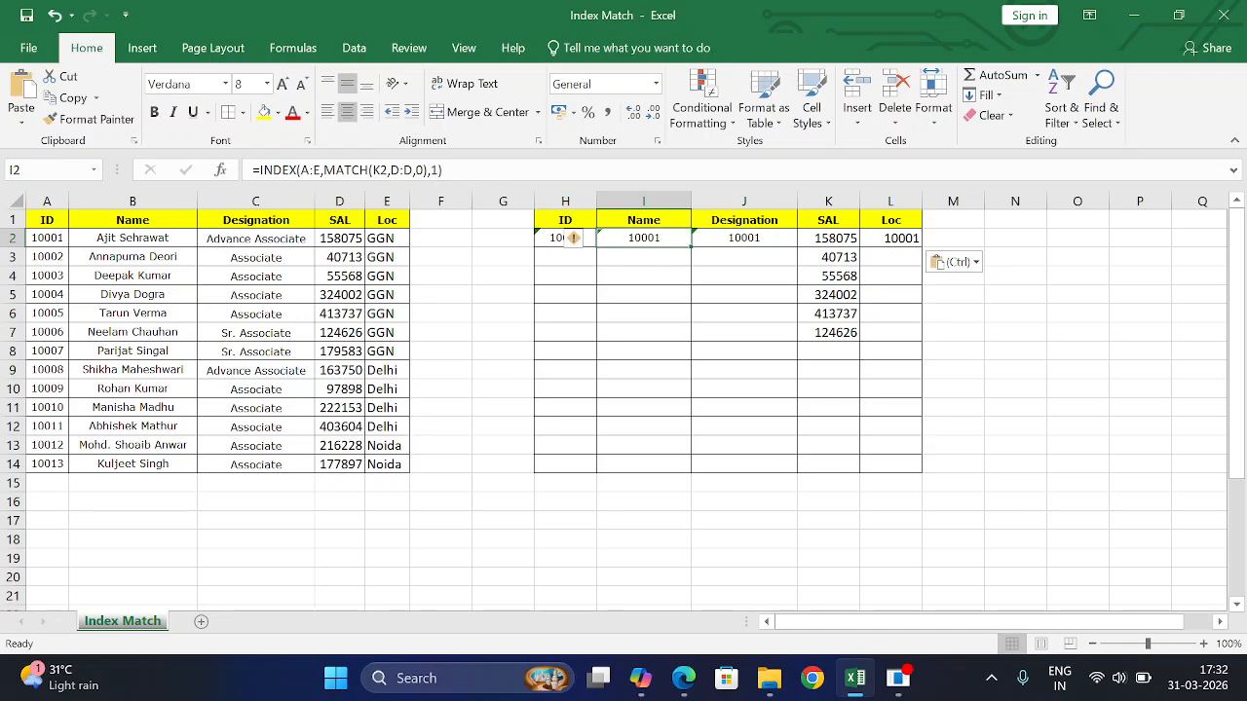
- Change I2's final INDEX argument to 2 so it returns the employee's name
key("F2")
key("Left")
key("BackSpace")
type("2")
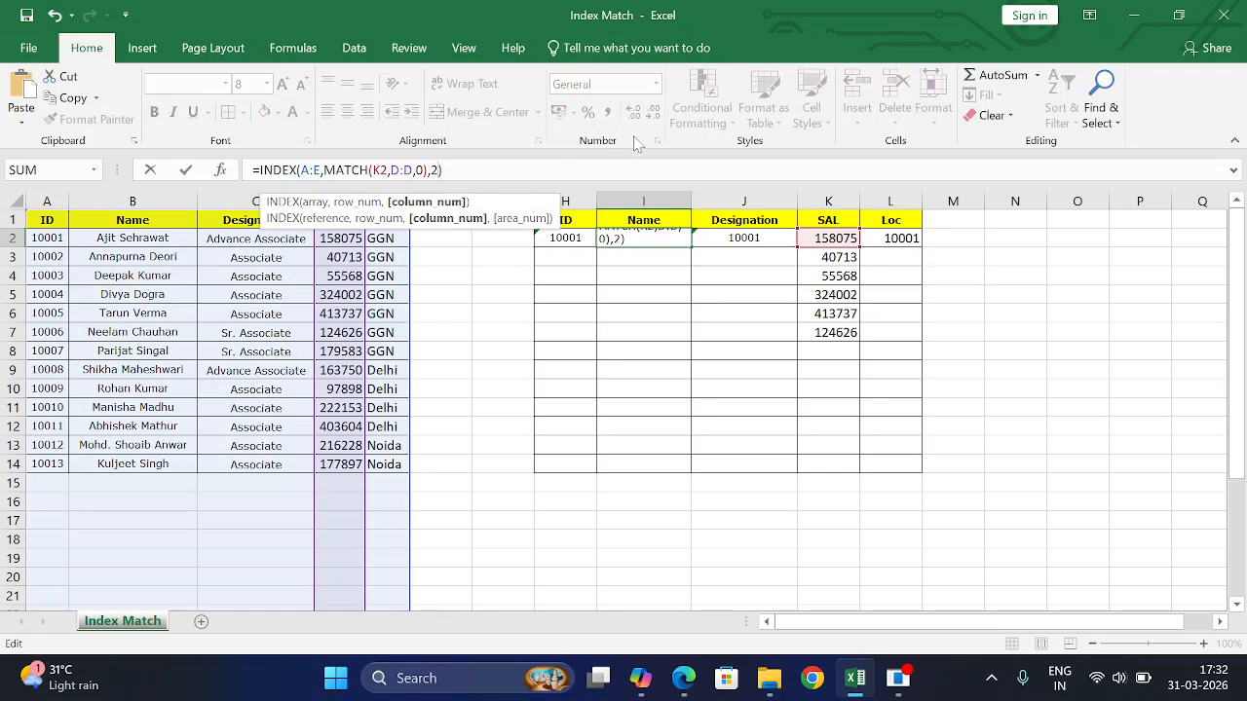
key("Tab")
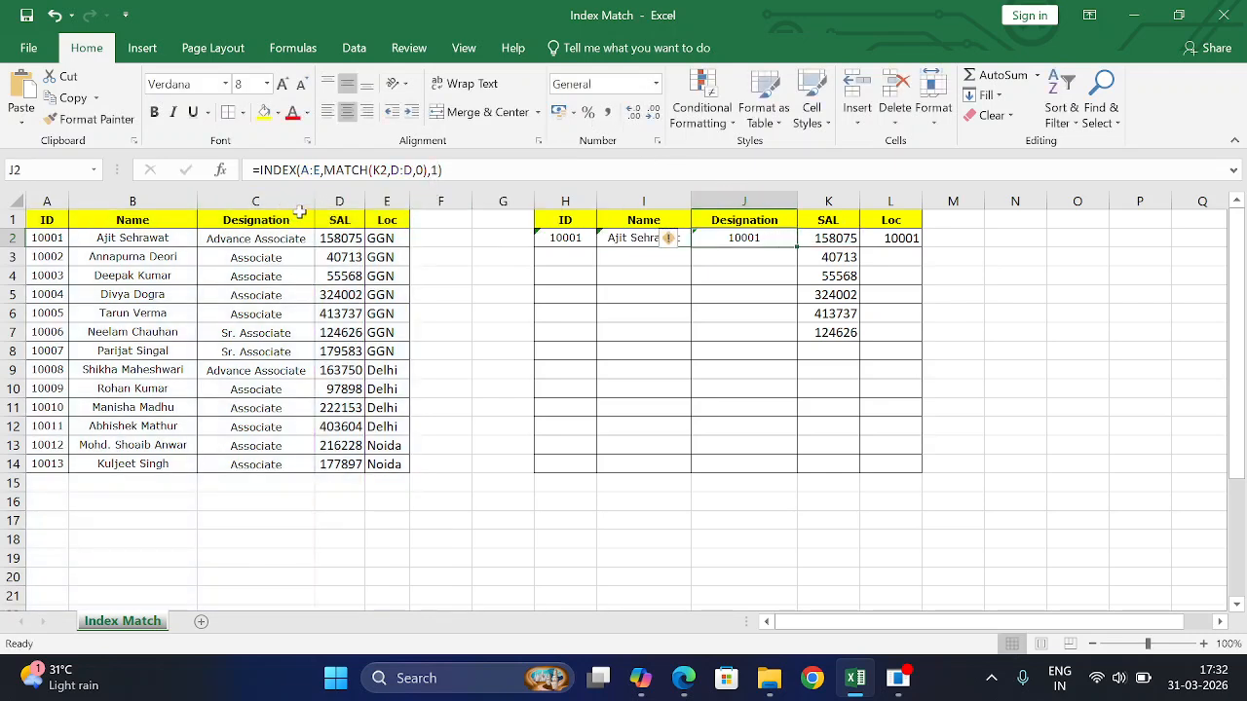
- Change the column numbers in J2 and L2 to 3 and 5, returning Advance Associate and GGN
left_click(437, 170)
key("BackSpace")
type("3")
key("Tab")
left_click(921, 241)
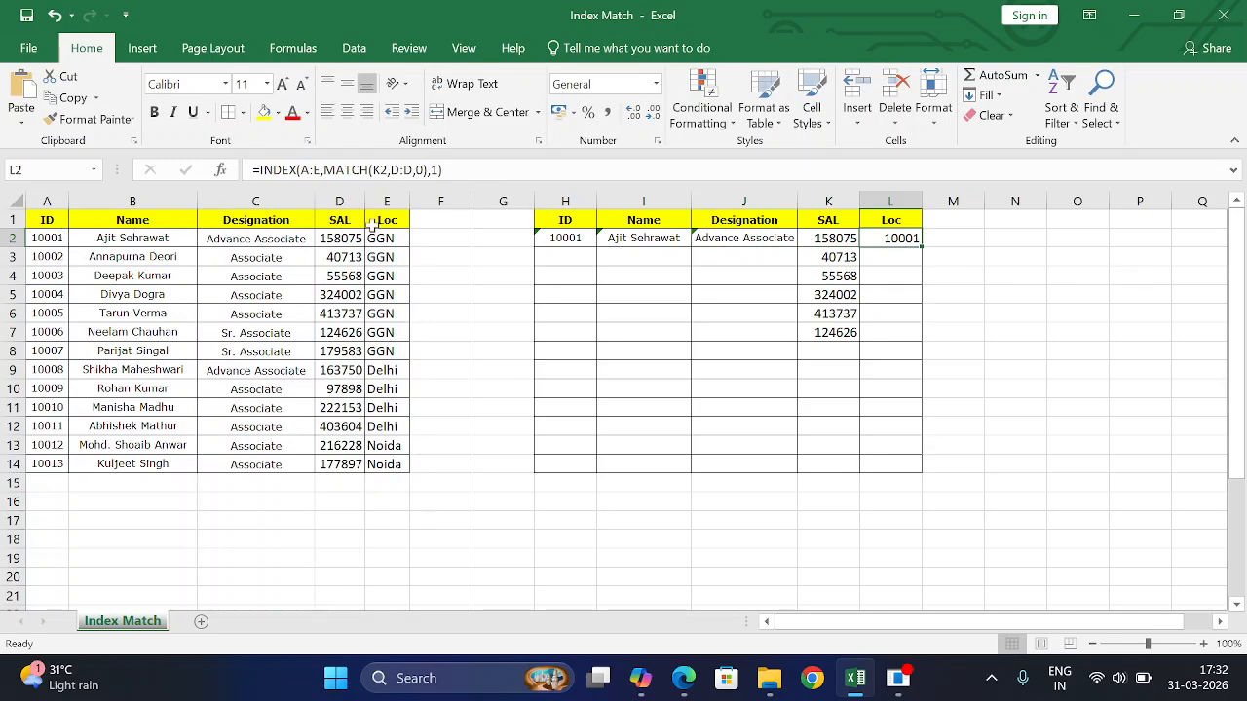
left_click(432, 169)
key("Delete")
type("5")
key("Return")
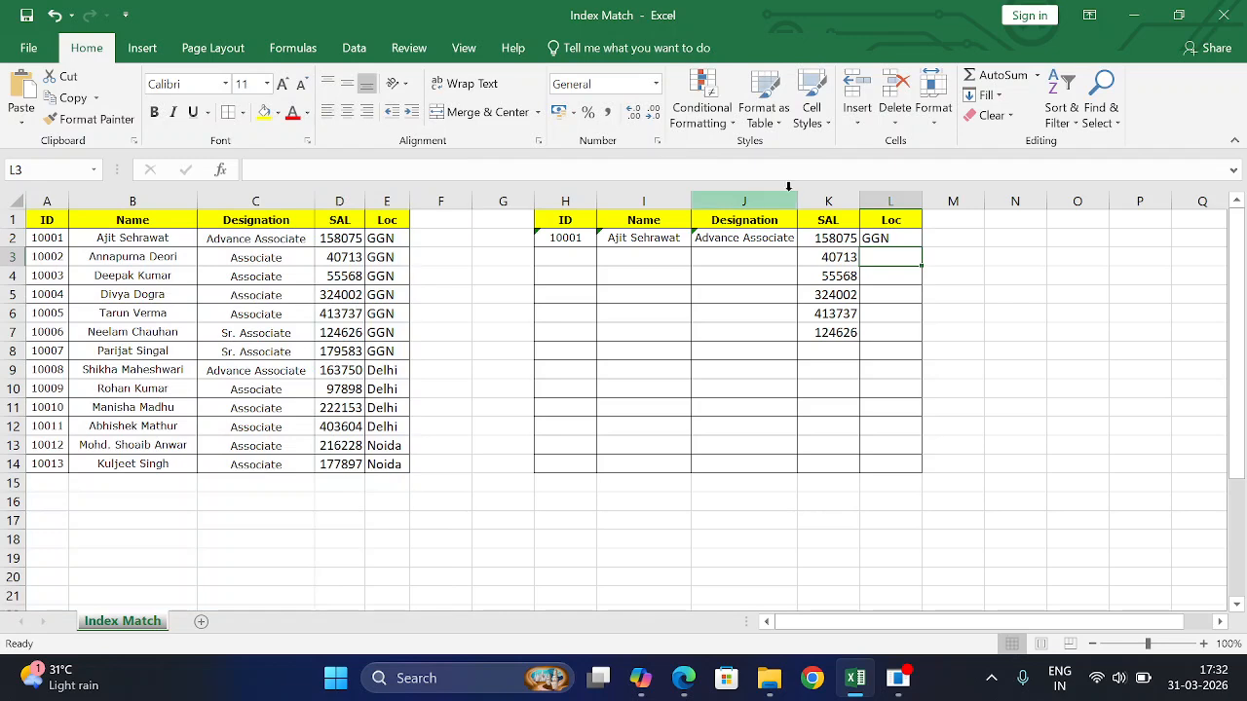
- Fill the L2 location formula down to L7, then spot-check salaries 40713 in D3 and 55568 in K4
left_click_drag(569, 242, 797, 336)
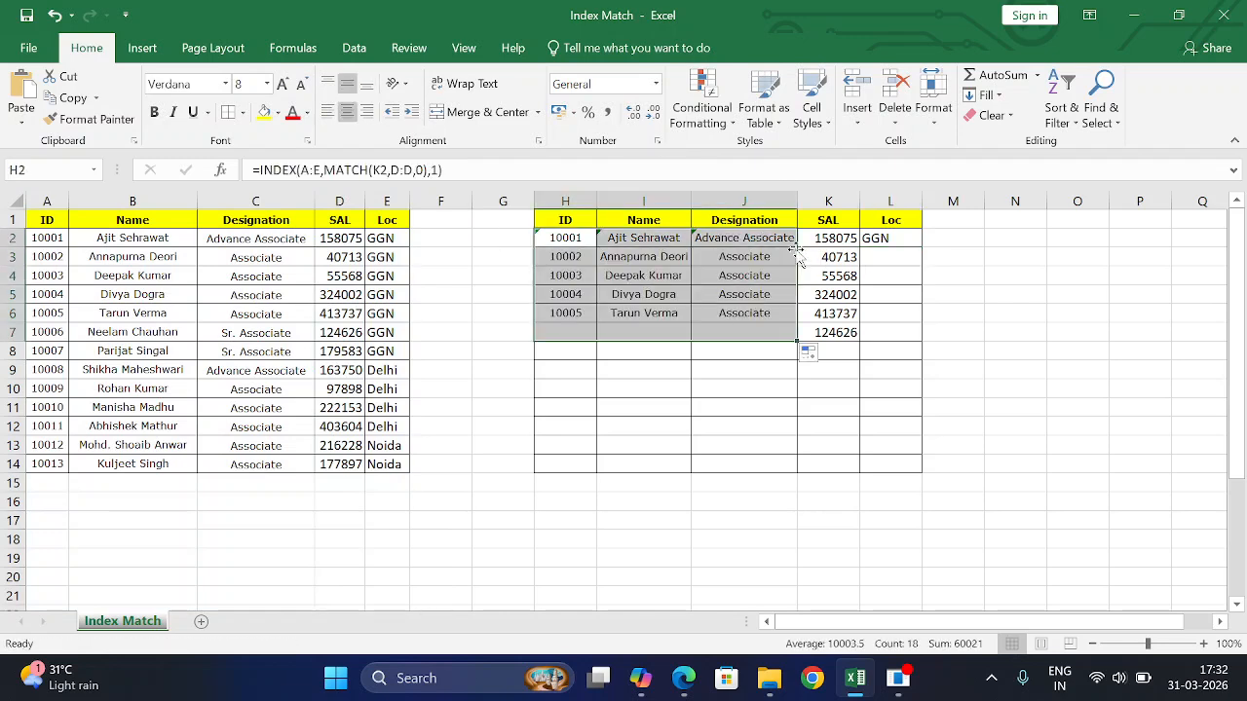
left_click(897, 243)
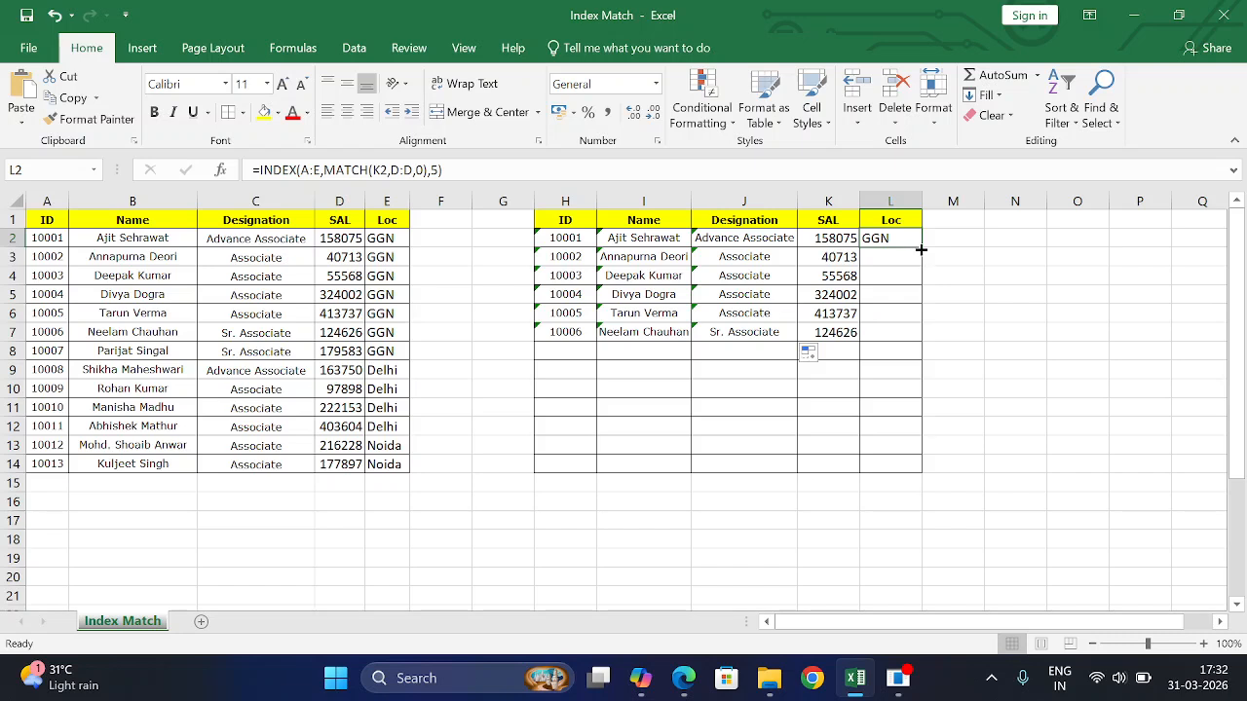
double_click(921, 248)
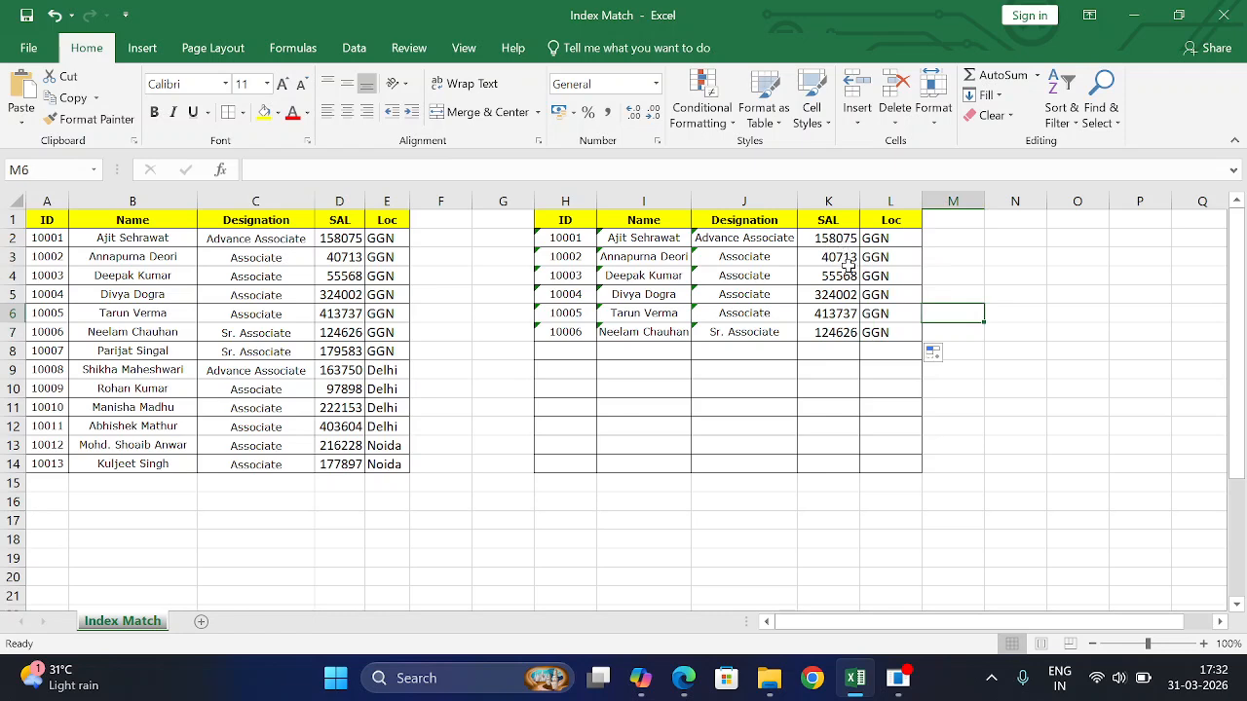
left_click(334, 257)
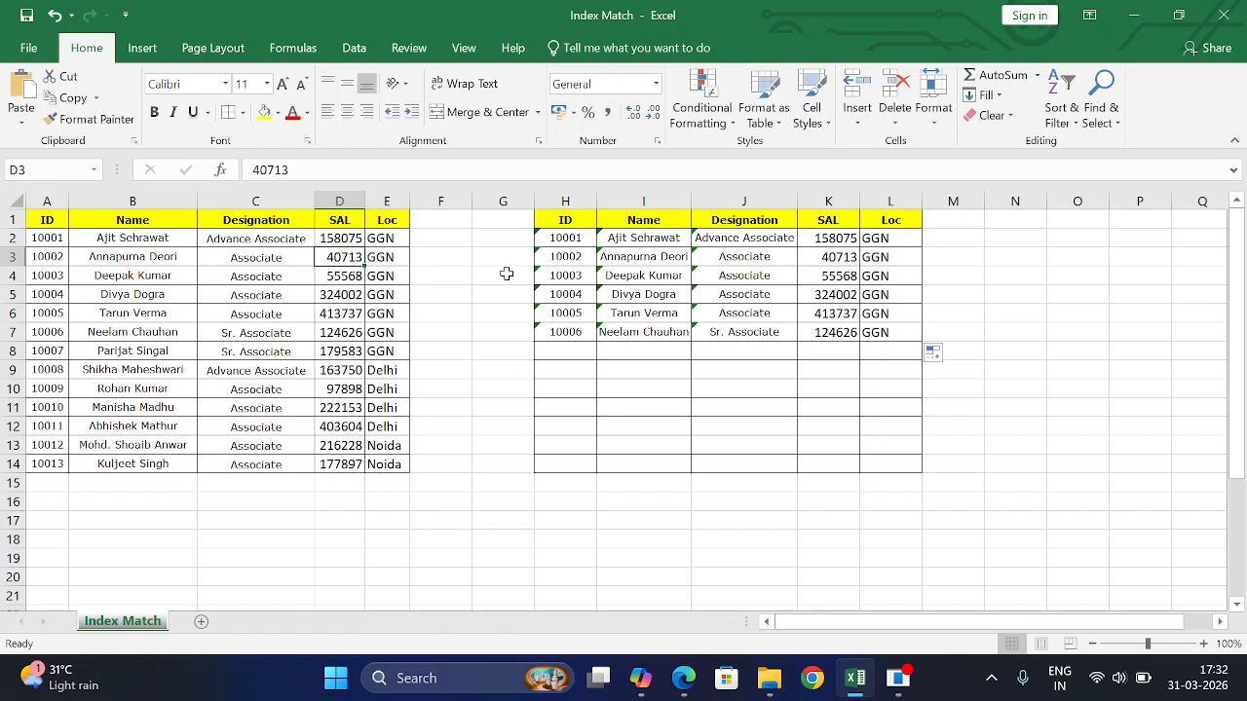
left_click(848, 277)
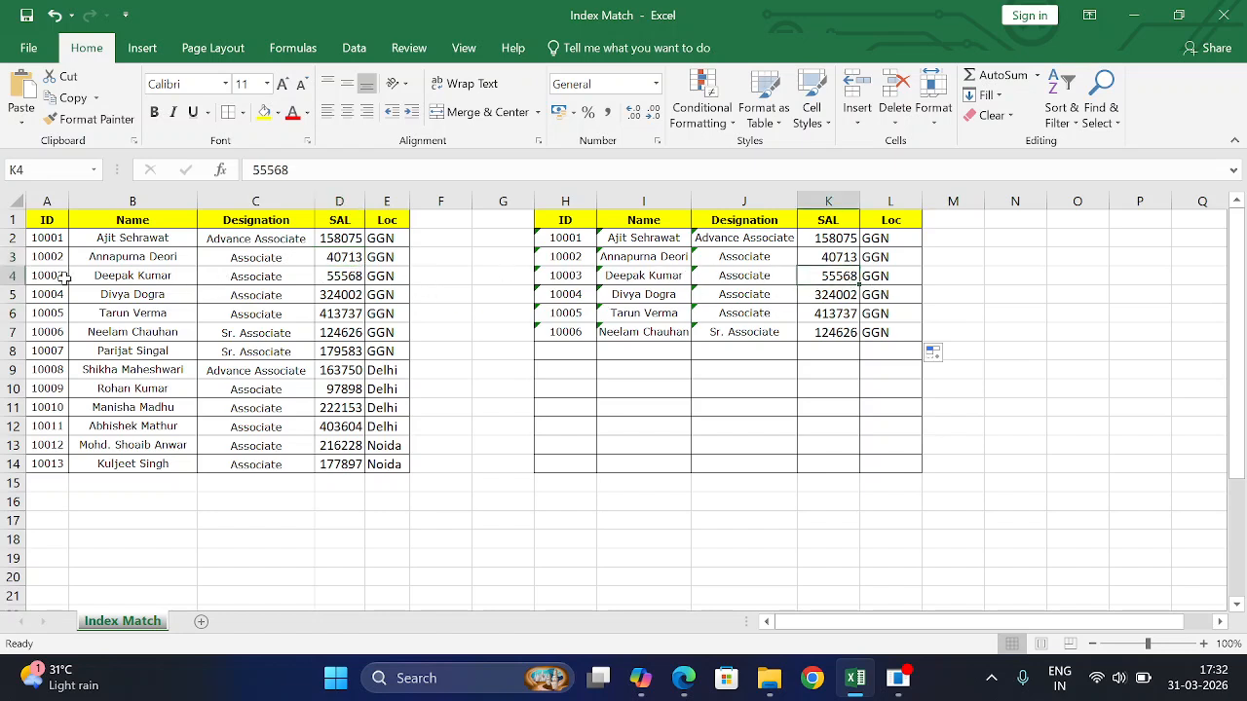
- Paste the salaries from D9:D13 into the SAL column starting at K2
left_click_drag(343, 369, 350, 442)
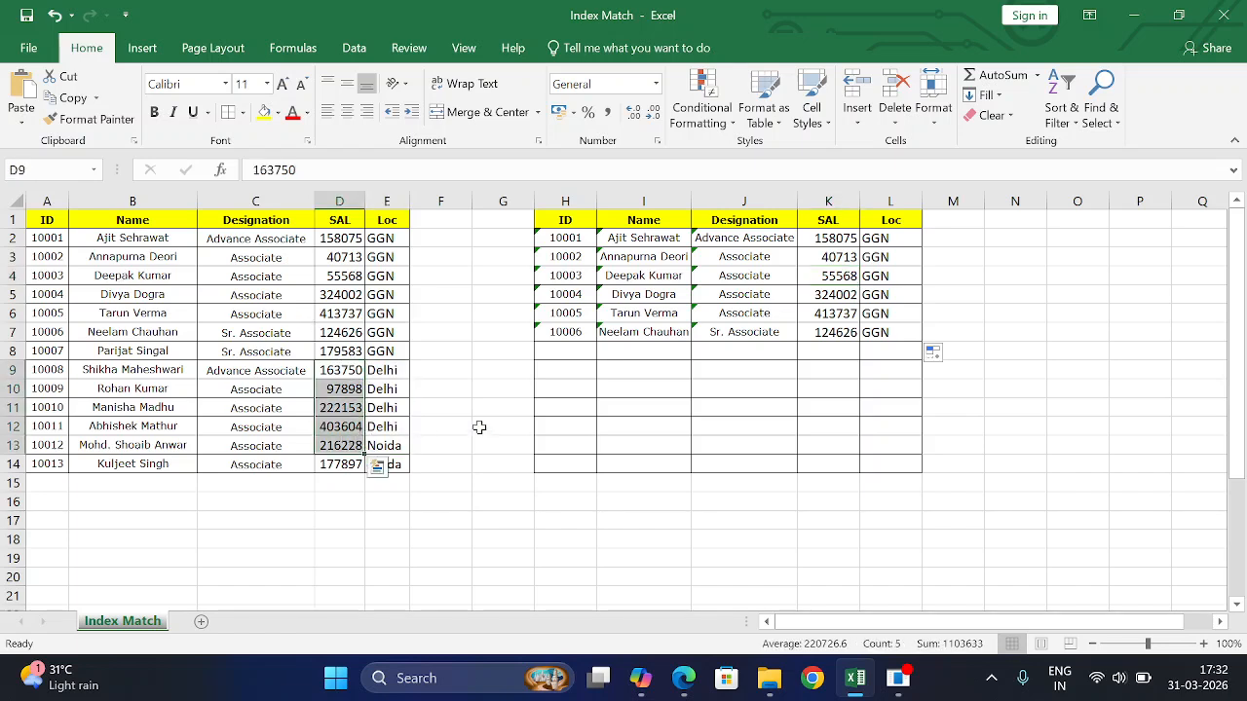
key("ctrl+c")
left_click(843, 240)
key("ctrl+v")
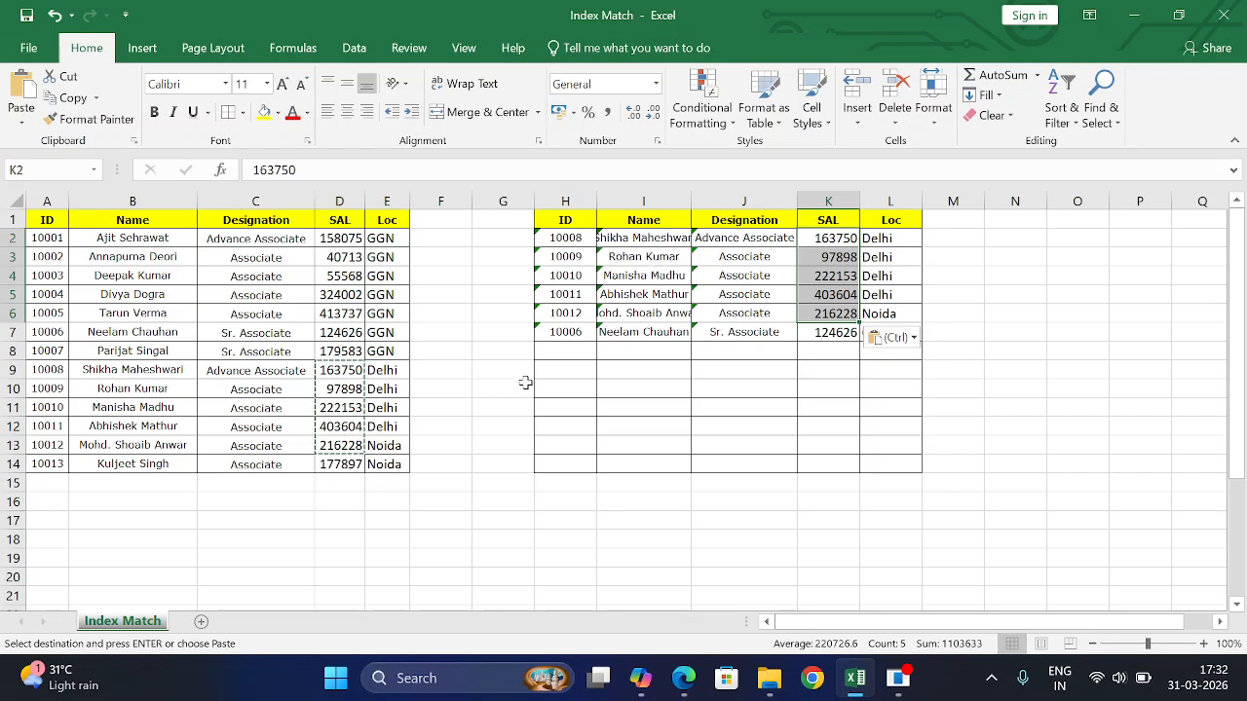
- Overwrite K2 with 177897 from D14, then start an =ind formula in N2
left_click(339, 464)
key("ctrl+c")
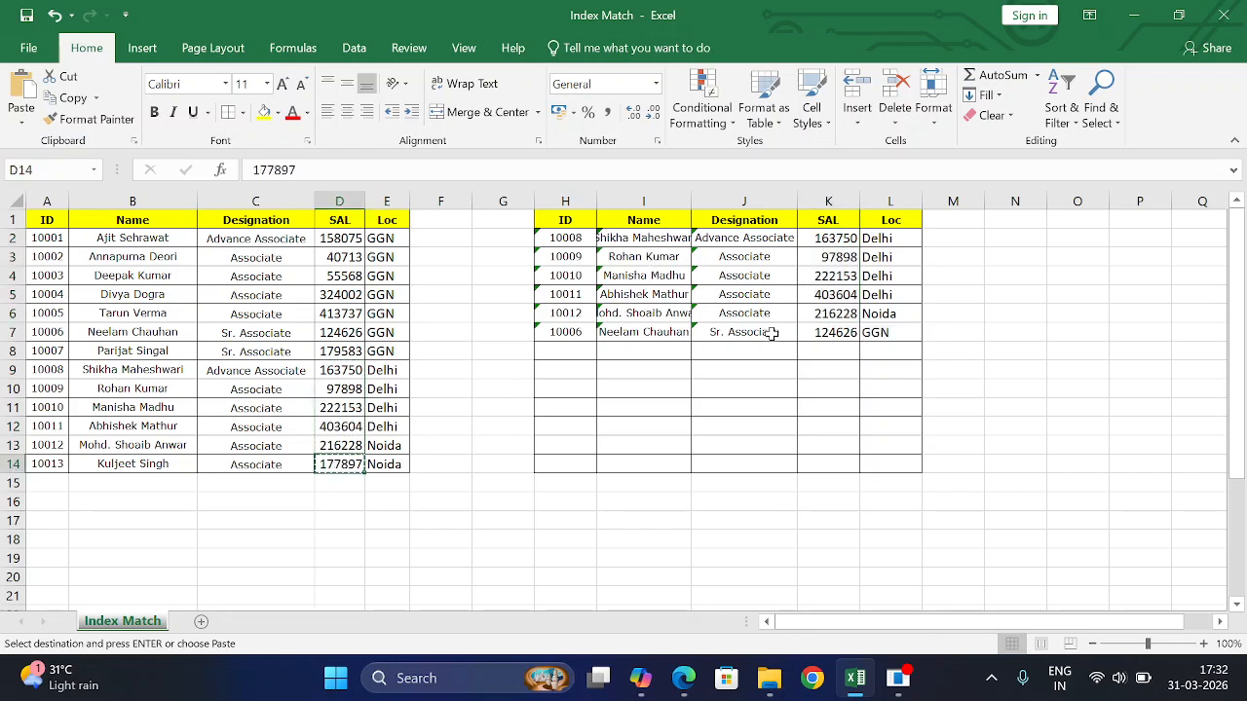
left_click(825, 239)
key("ctrl+v")
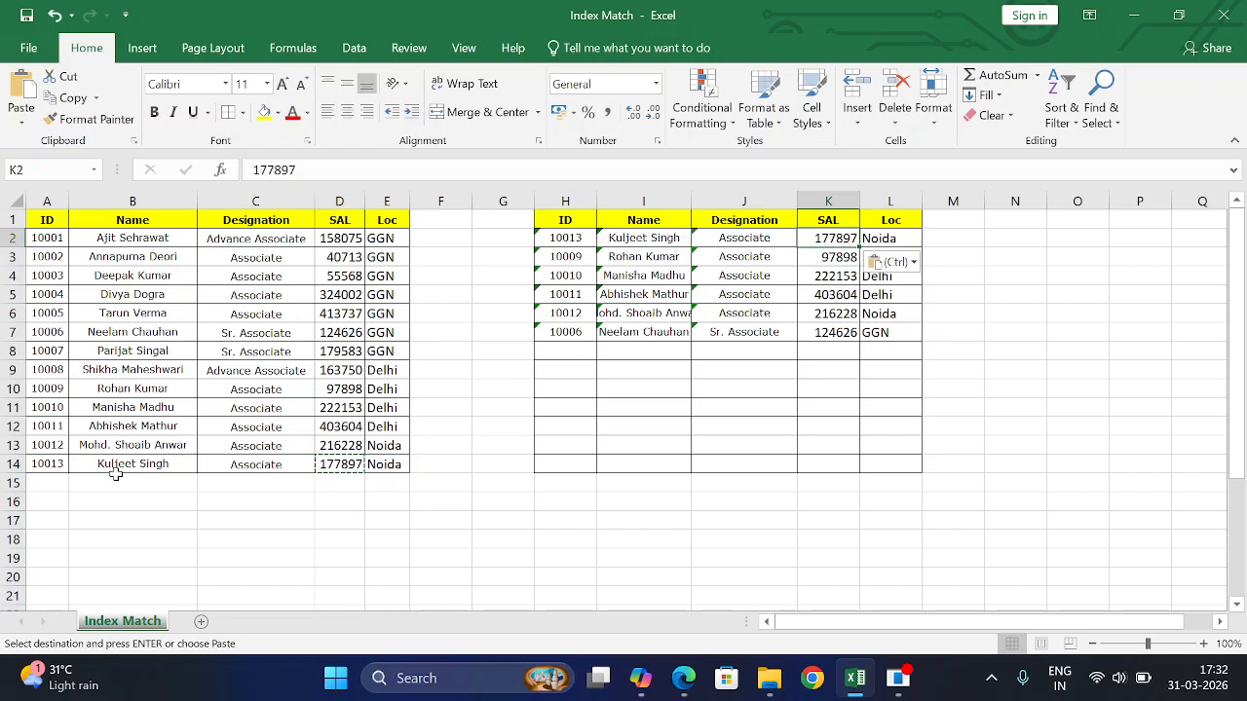
left_click(258, 470)
left_click(891, 237)
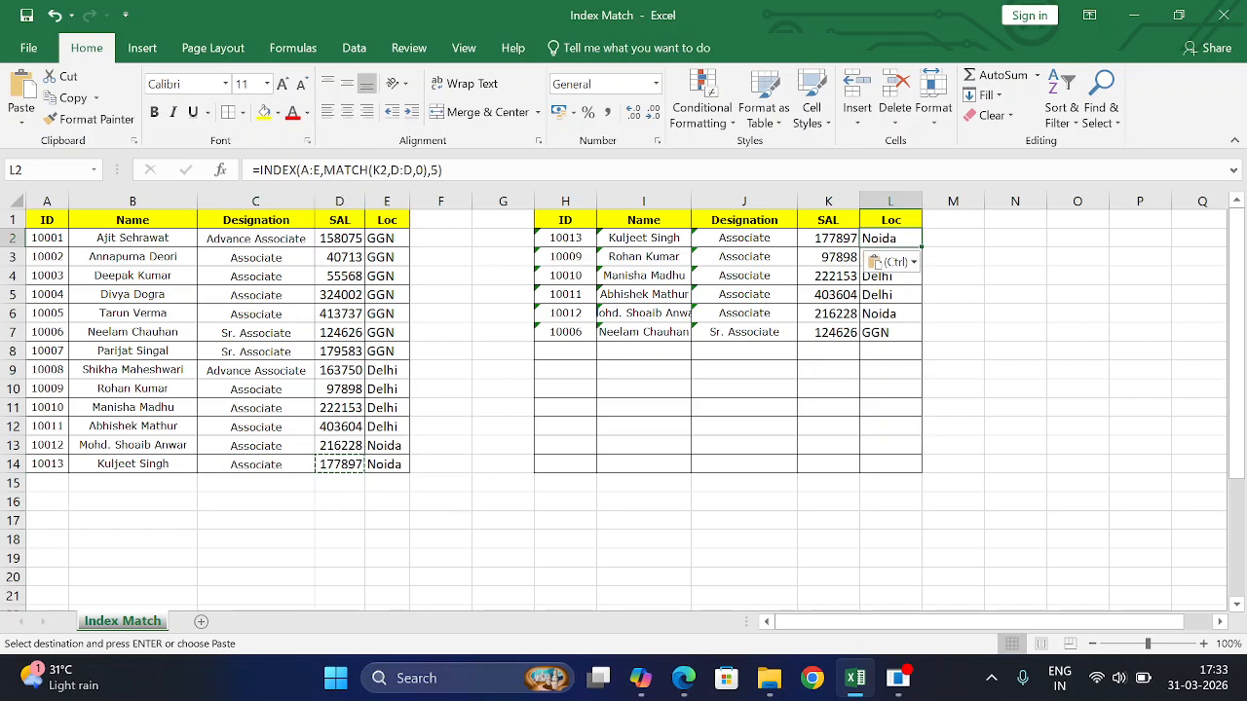
left_click(1015, 236)
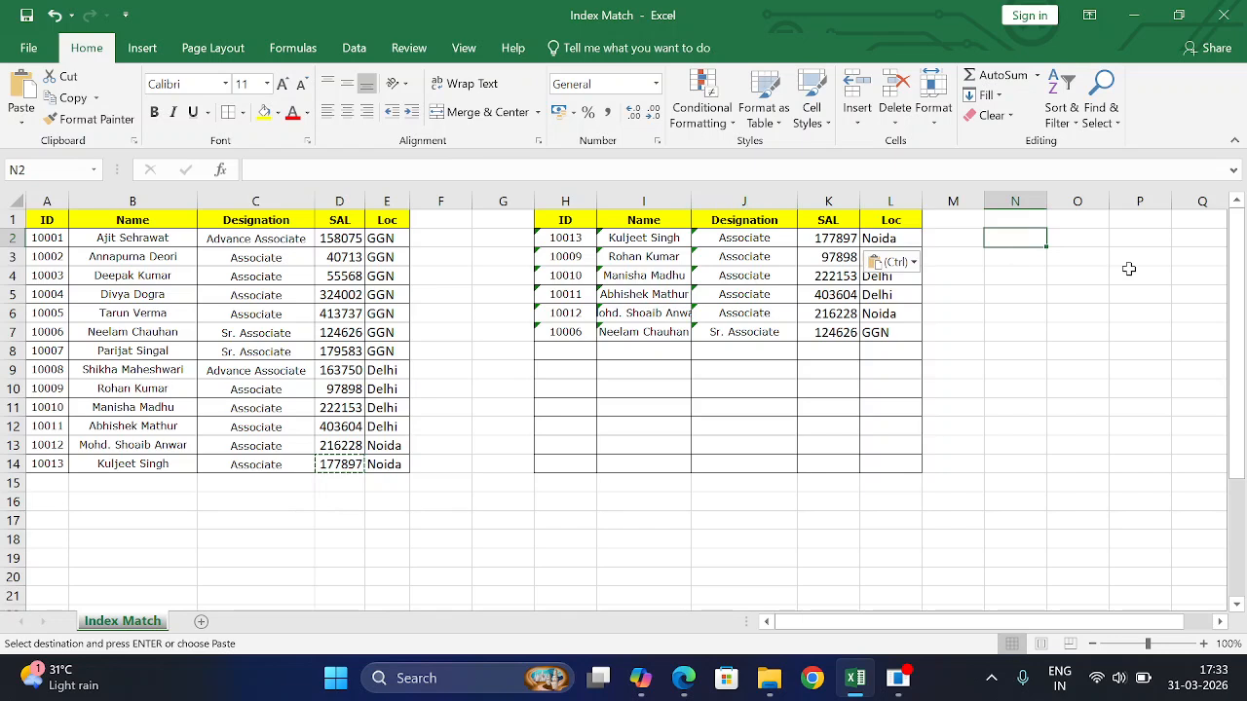
type("=in")
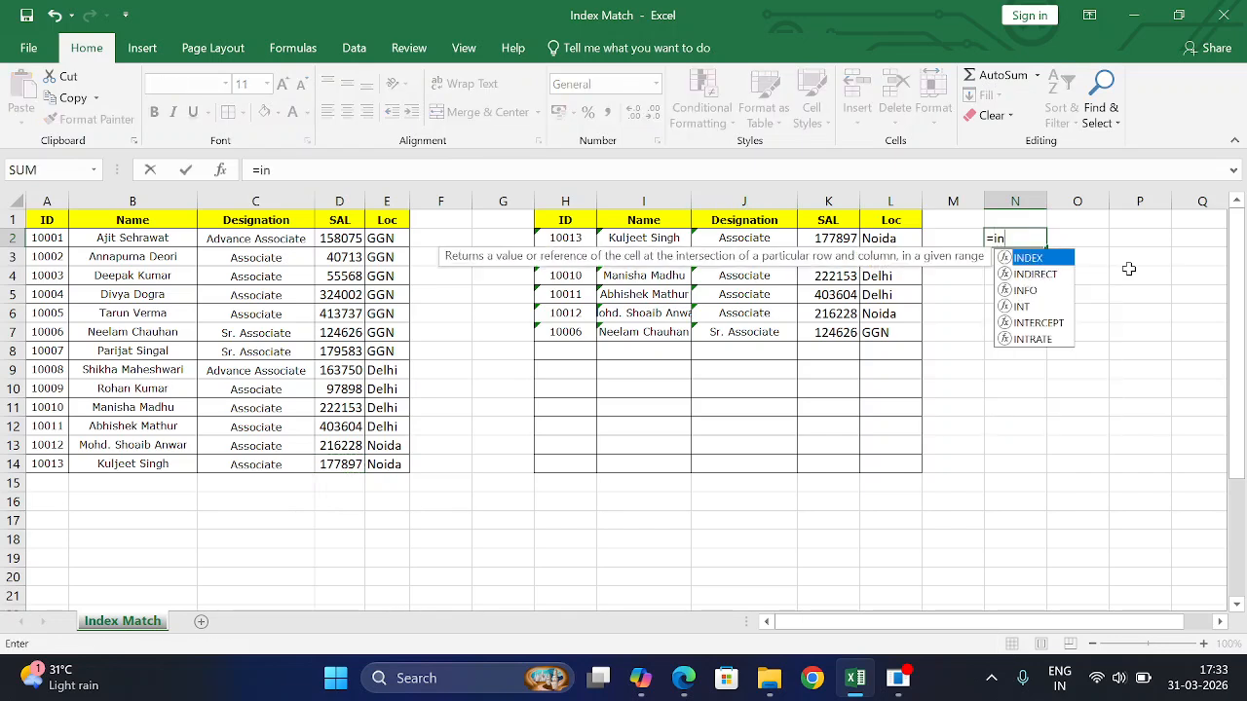
type("d")
- Enter =INDEX(A:E,3,4) in N2 to return the salary 40713
key("Tab")
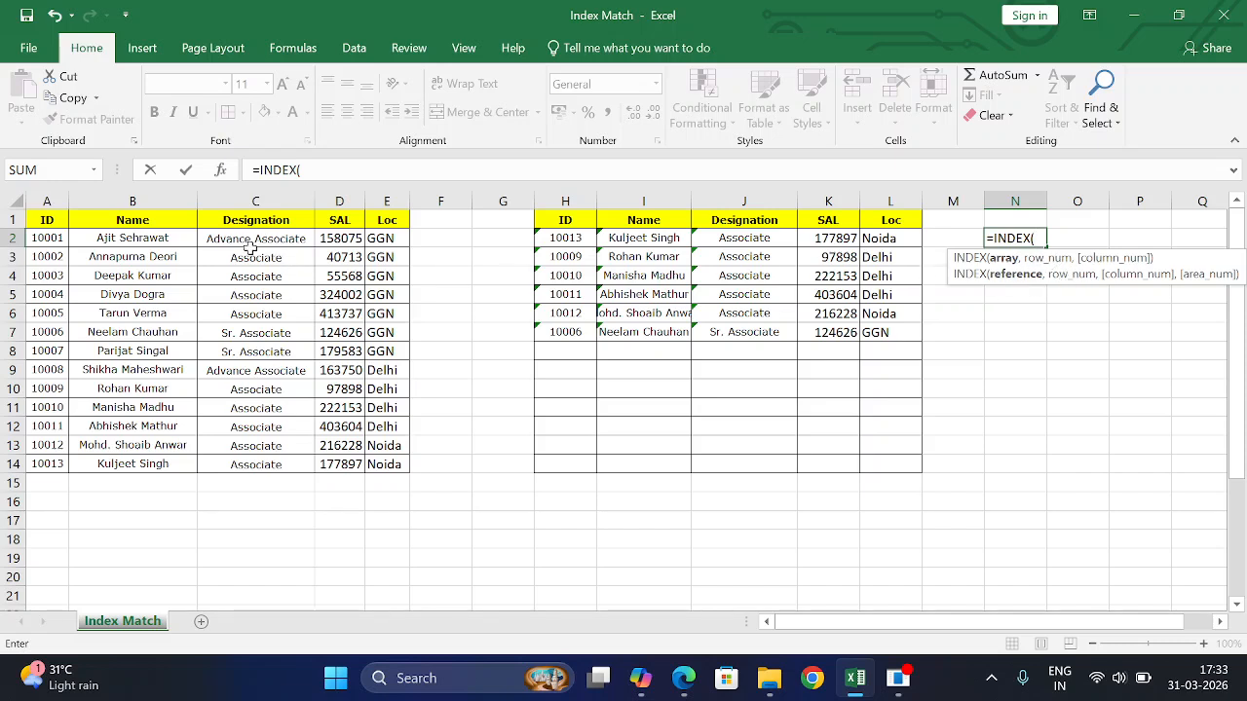
left_click_drag(46, 201, 387, 181)
type(",")
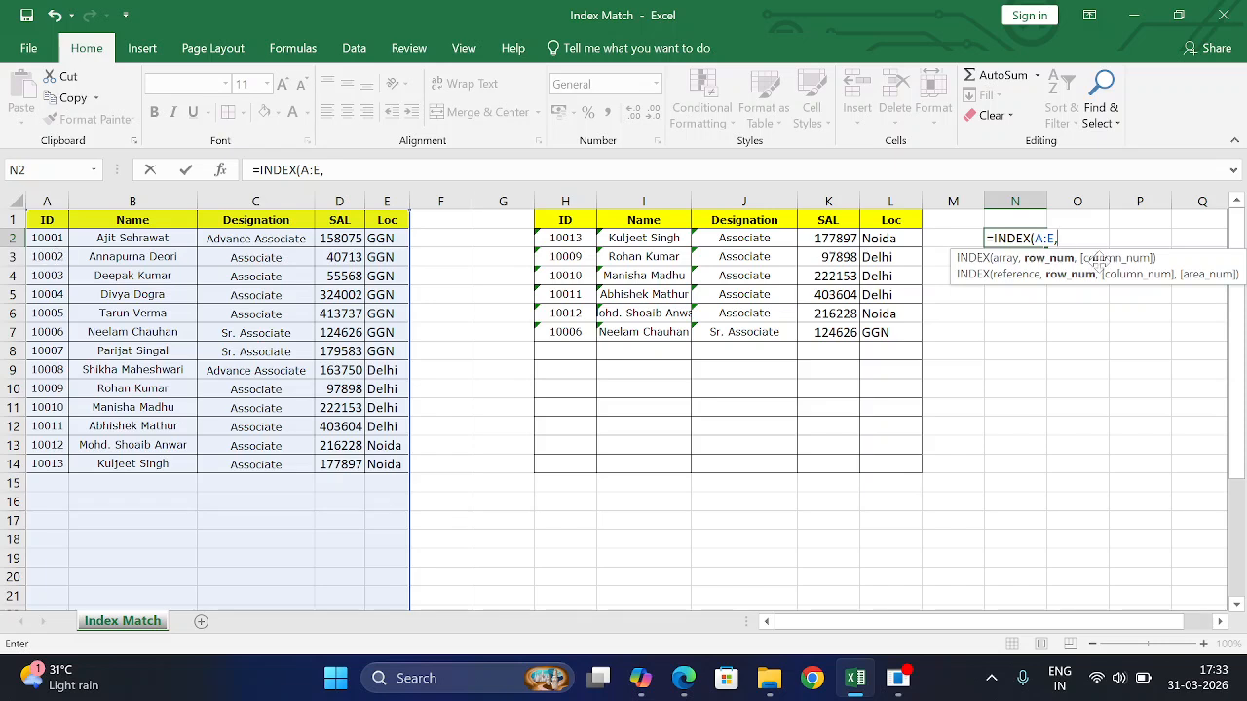
type(",4")
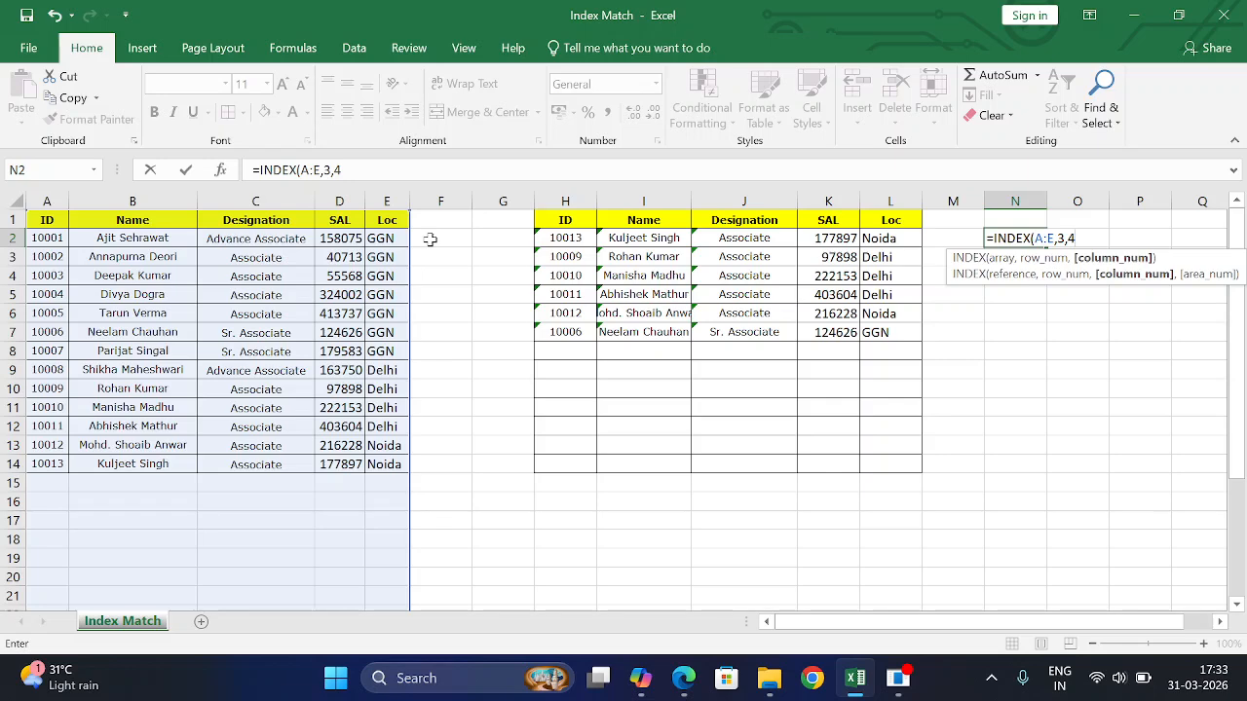
key("Return")
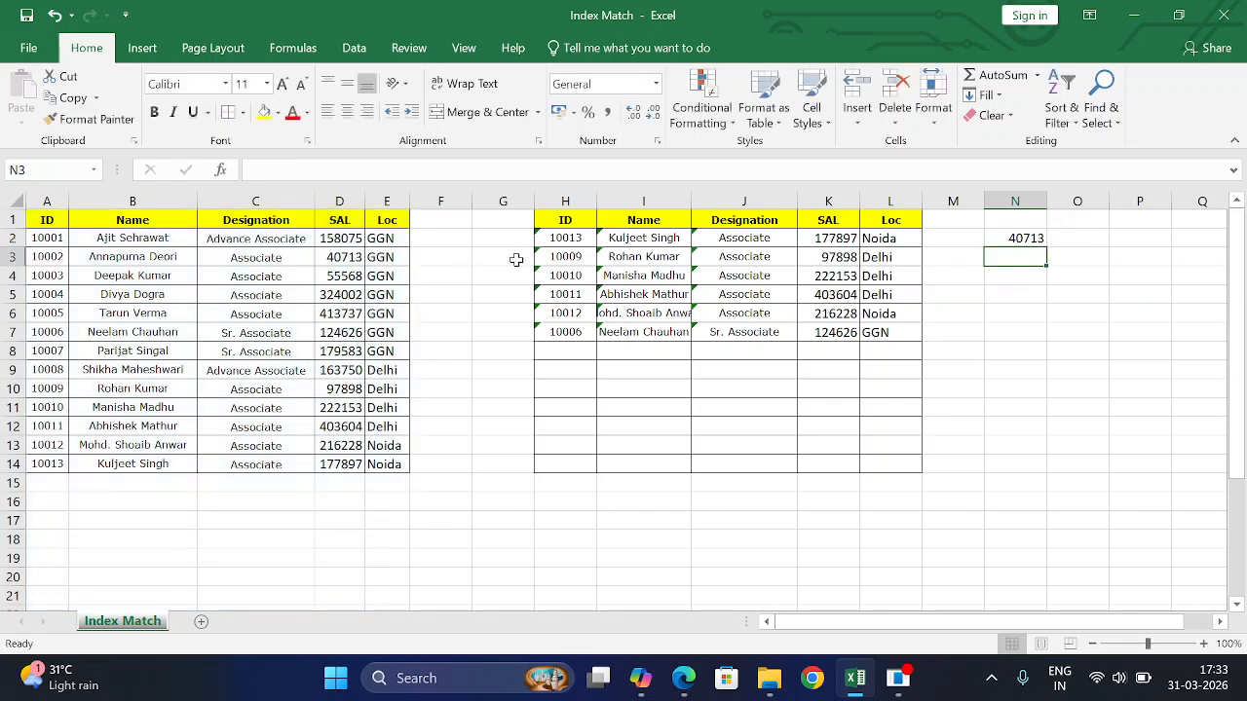
left_click(1015, 238)
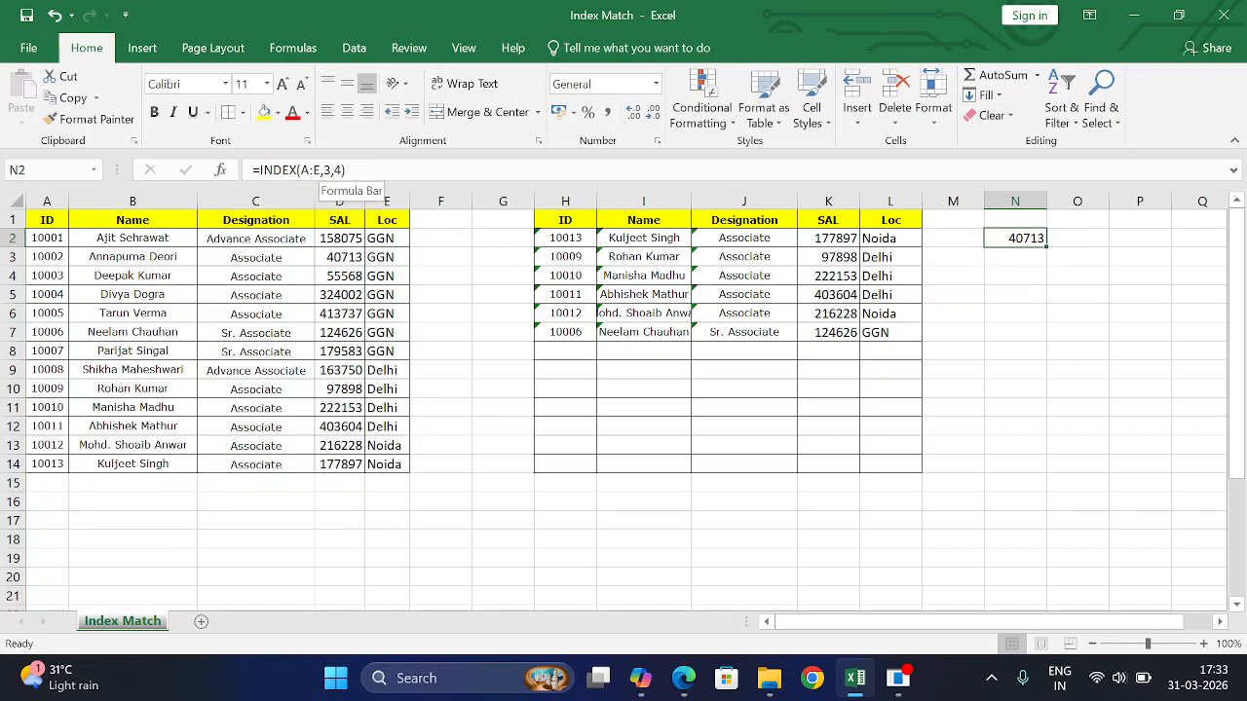
left_click(9, 256)
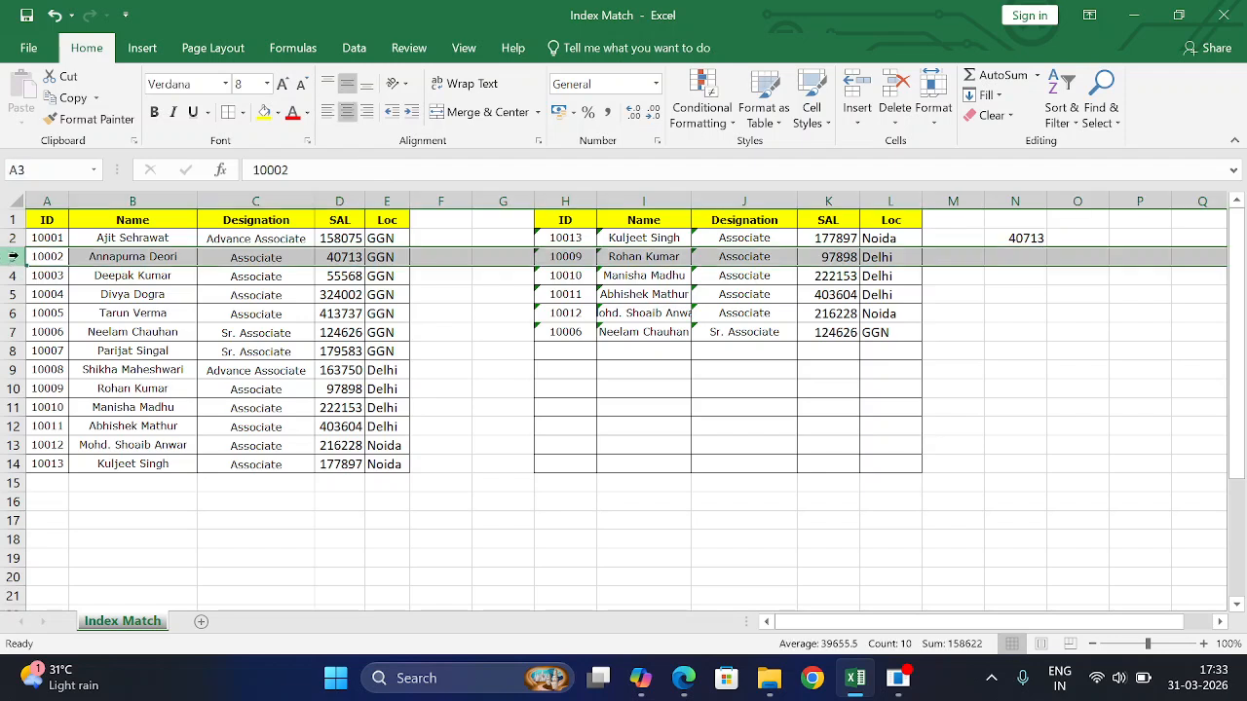
left_click(346, 258)
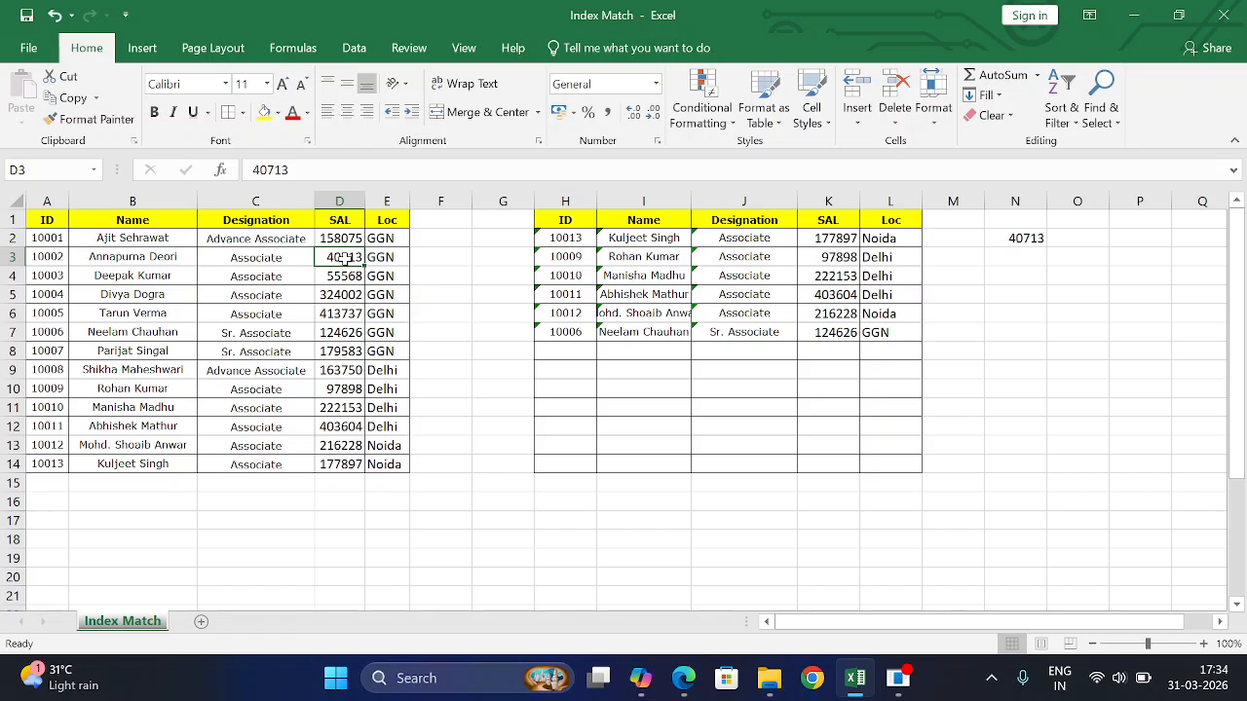
left_click(1034, 240)
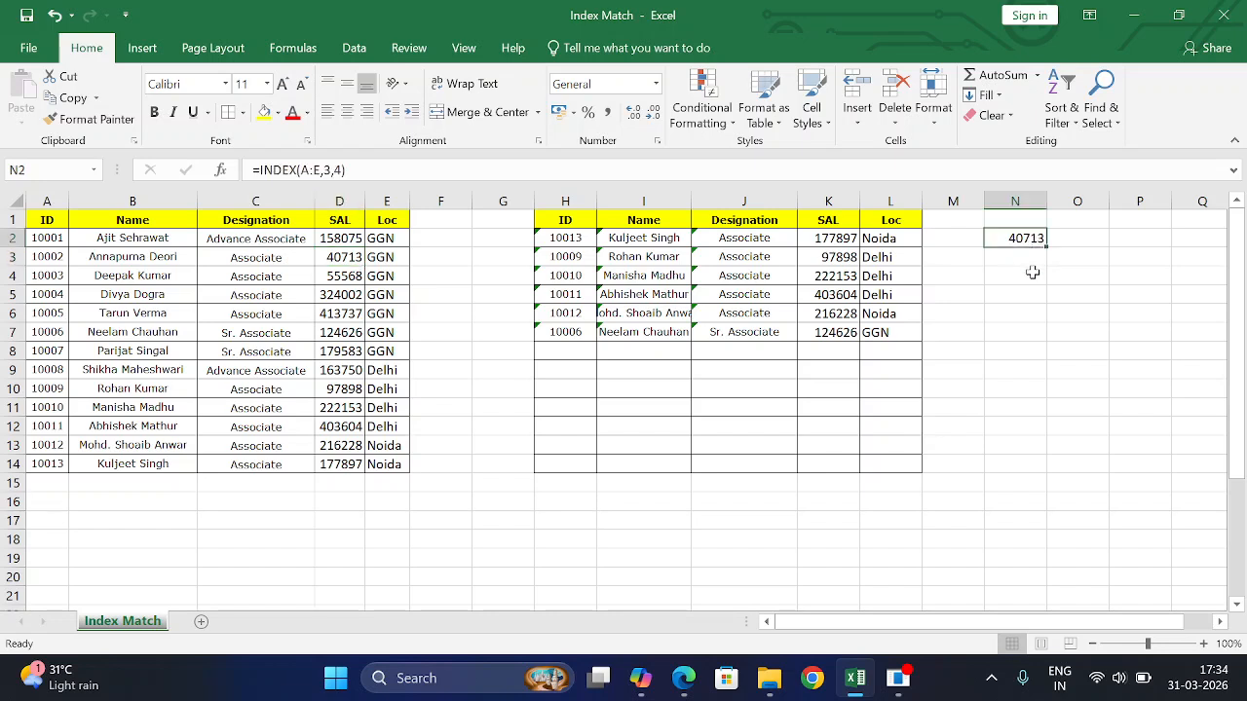
left_click(1031, 274)
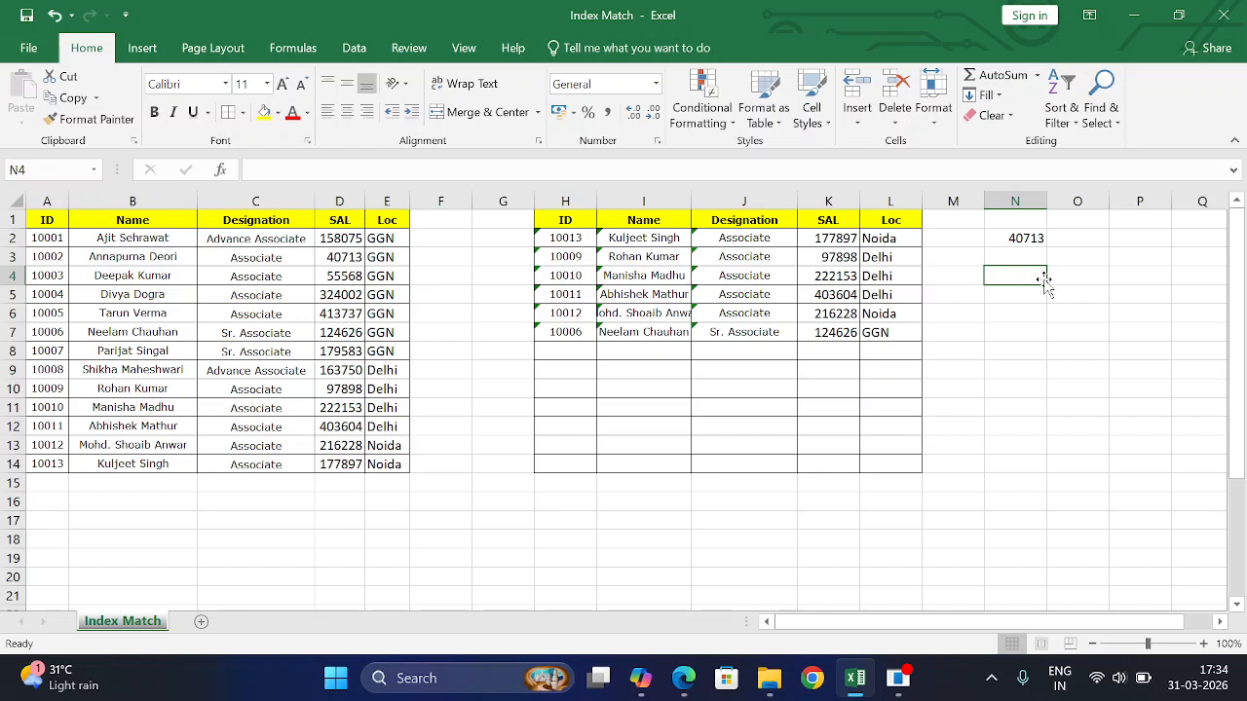
- Enter =MATCH(H4,A:A,0) in N4, returning 11, and confirm by selecting A1:A11
type("=mat")
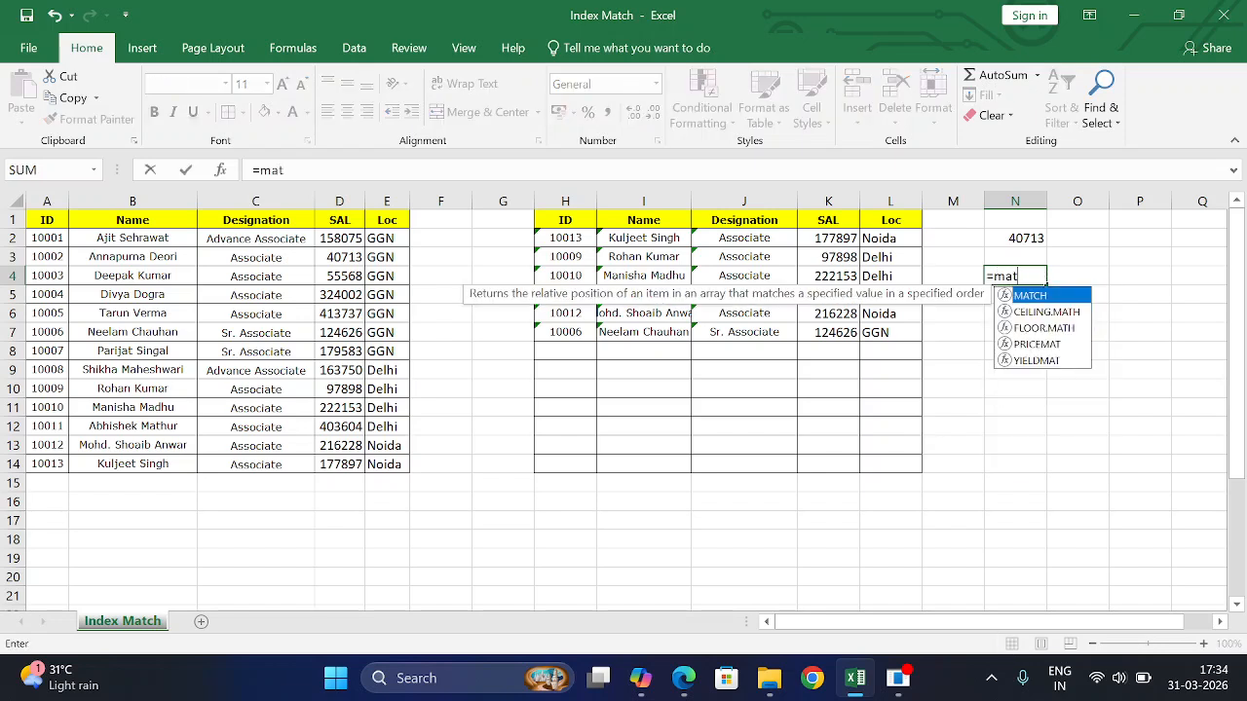
key("Tab")
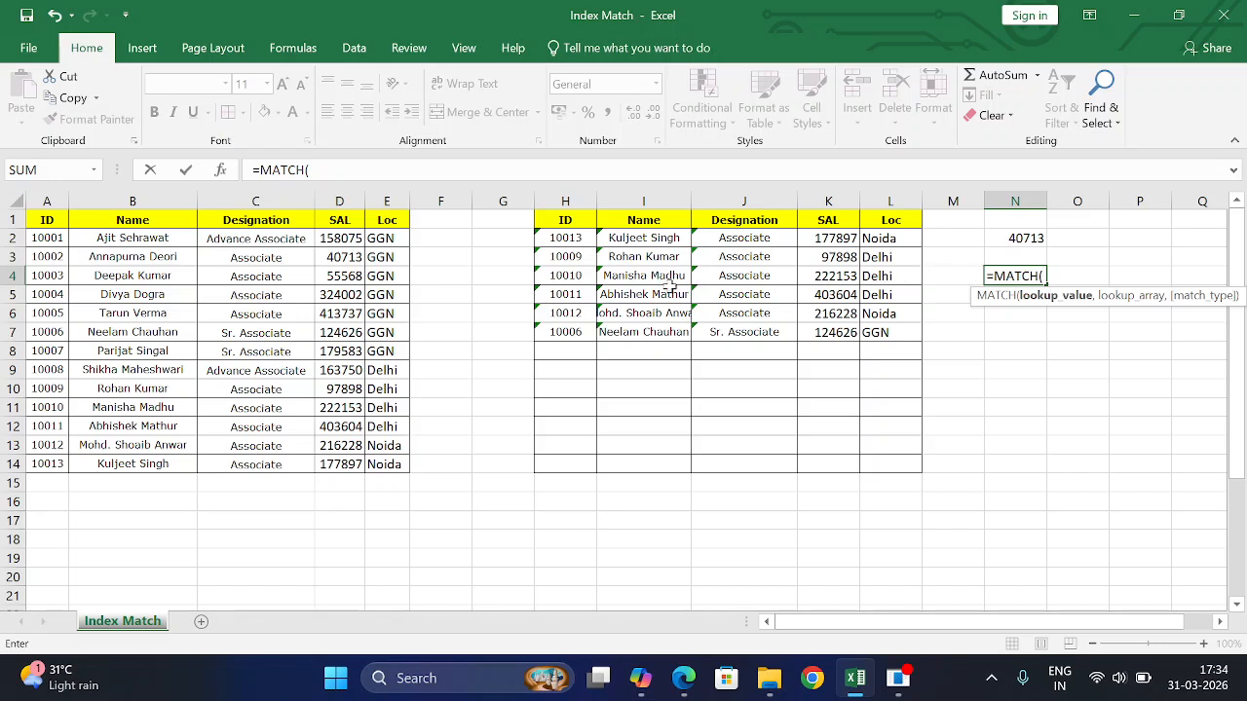
left_click(573, 277)
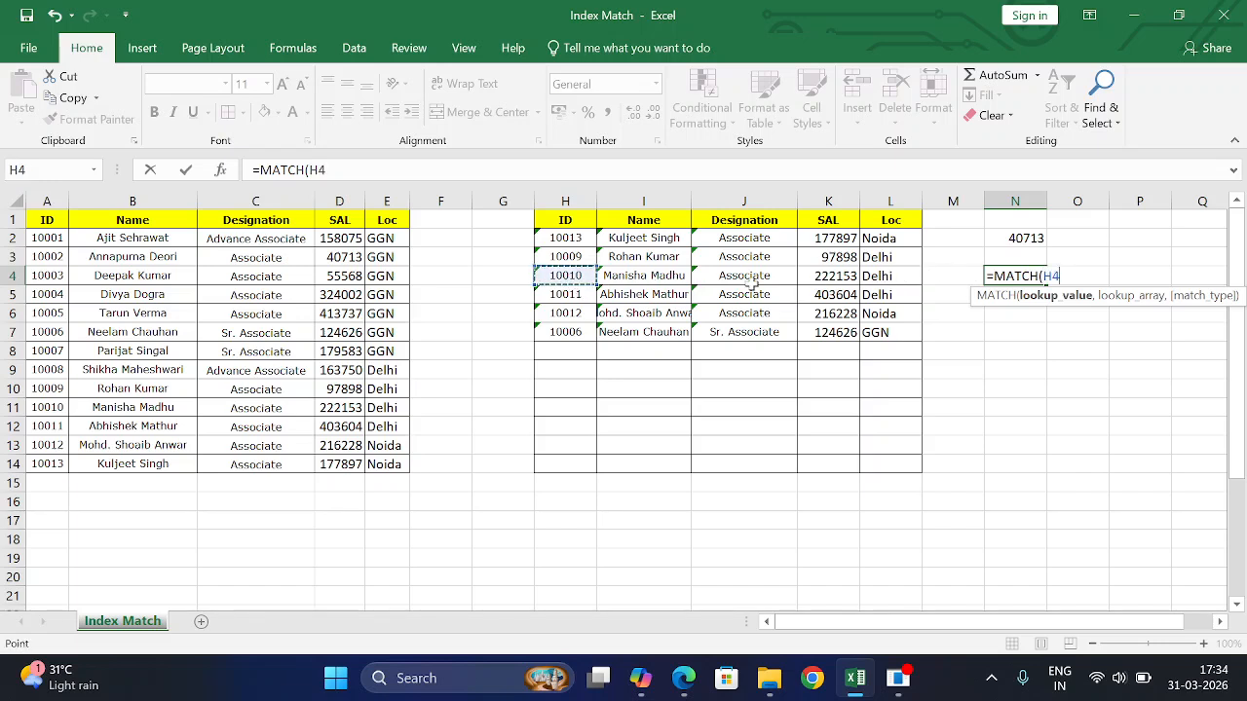
type(",")
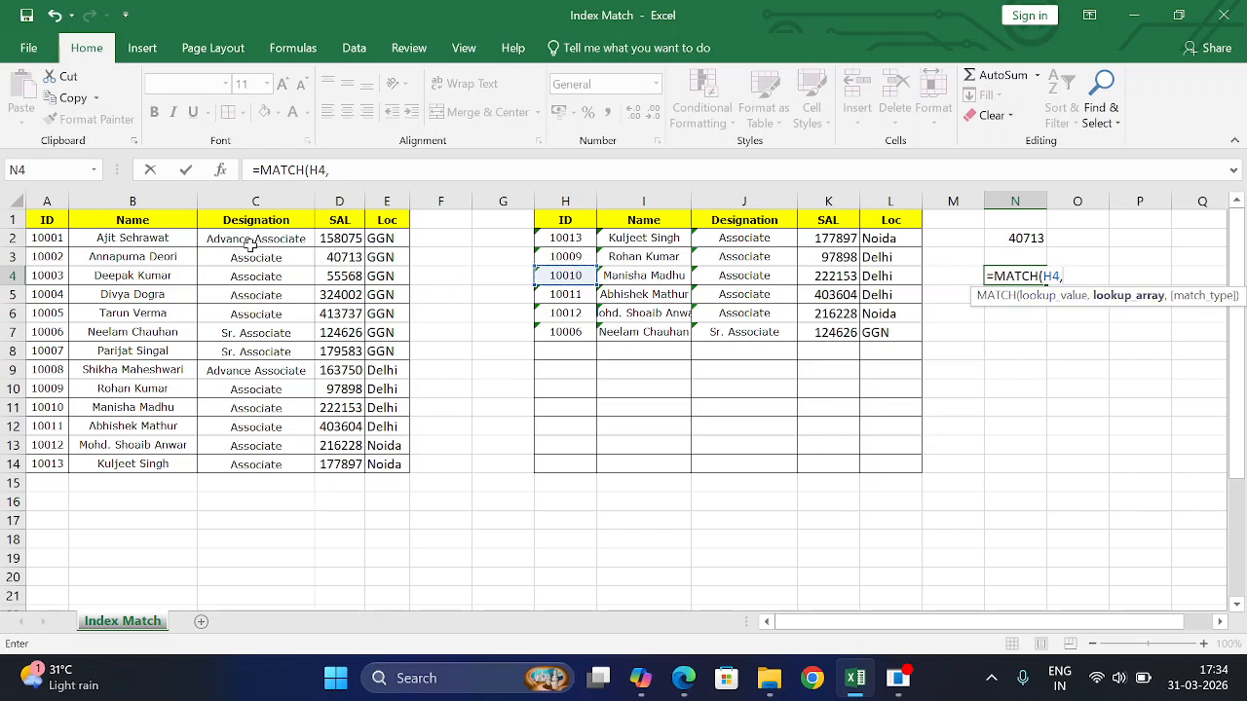
left_click(49, 199)
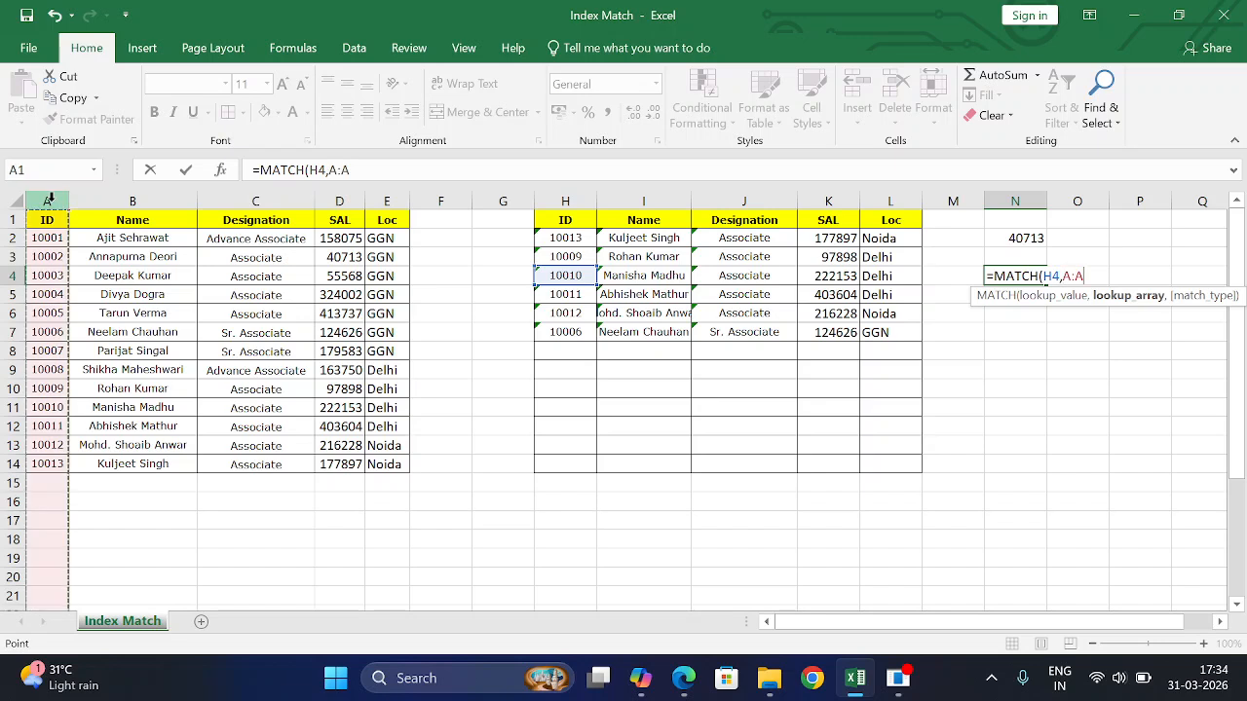
type(",")
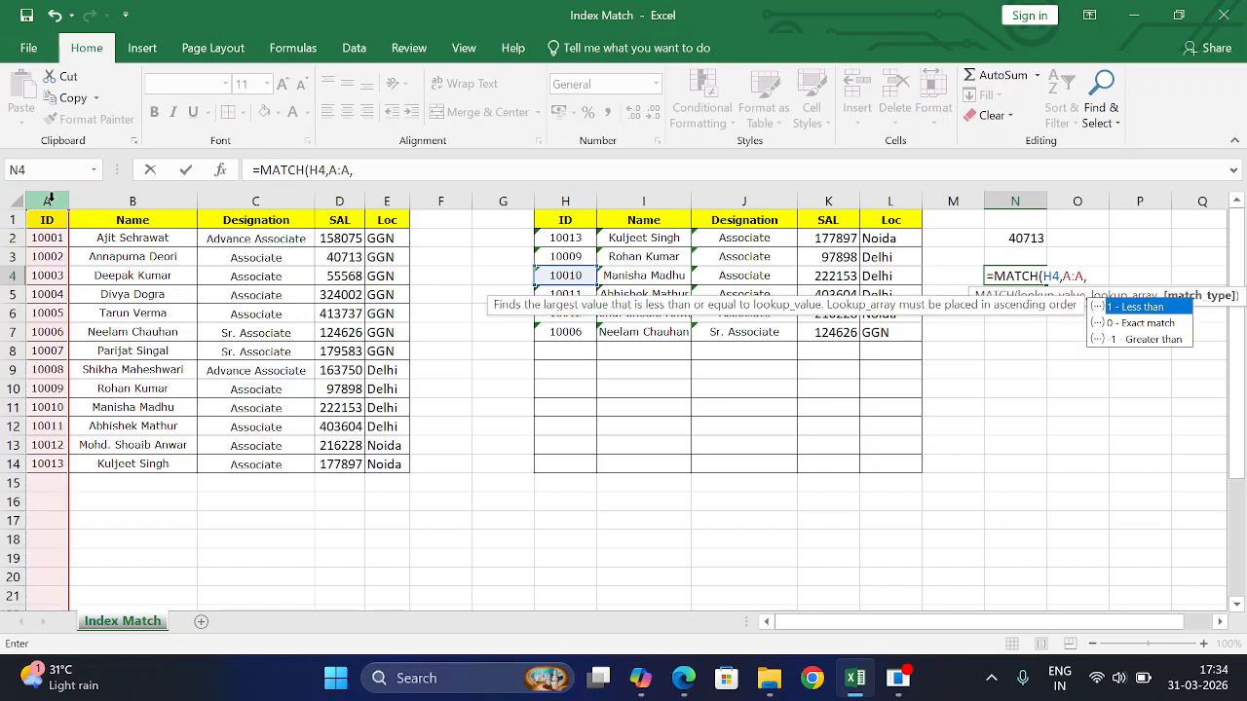
type("0)")
key("Return")
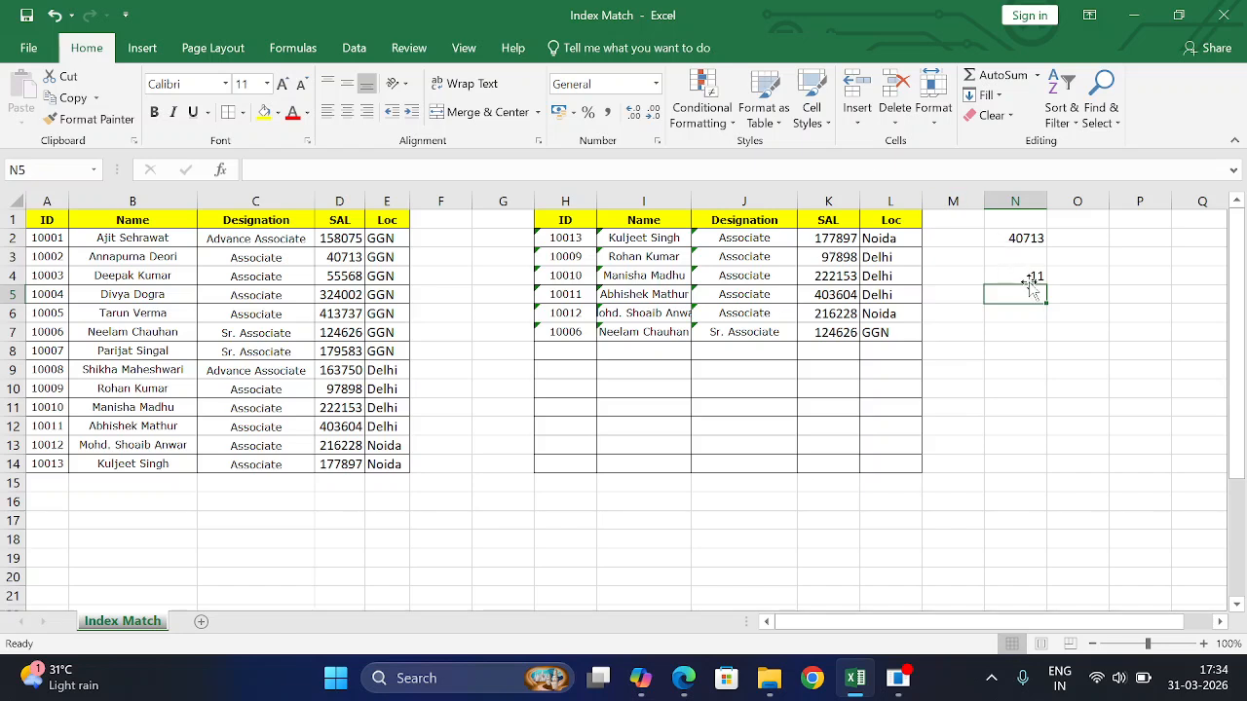
left_click(1016, 277)
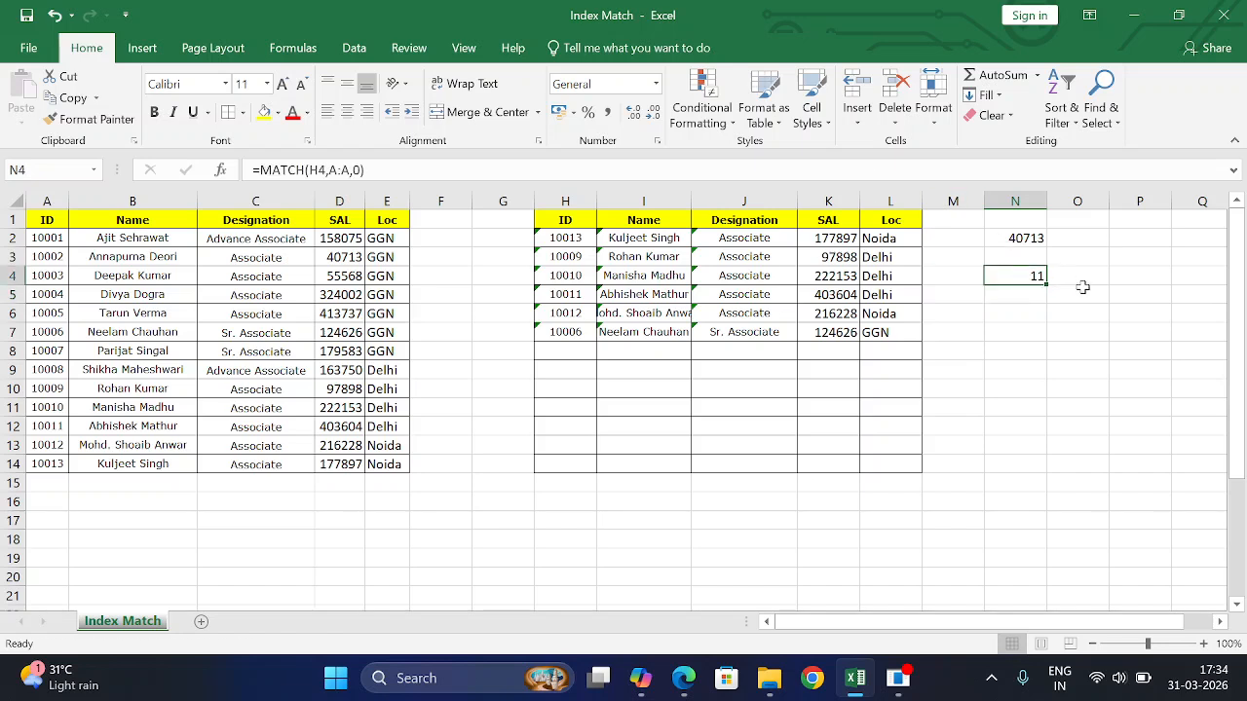
double_click(1016, 277)
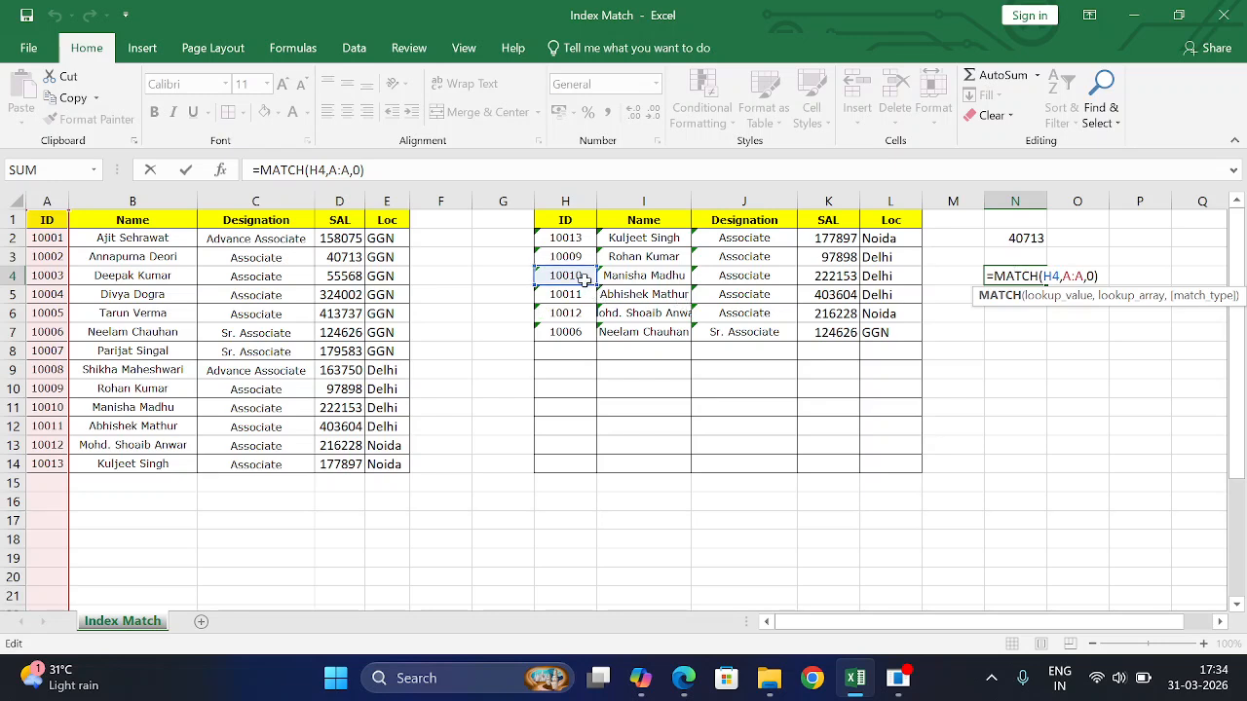
key("ctrl+Return")
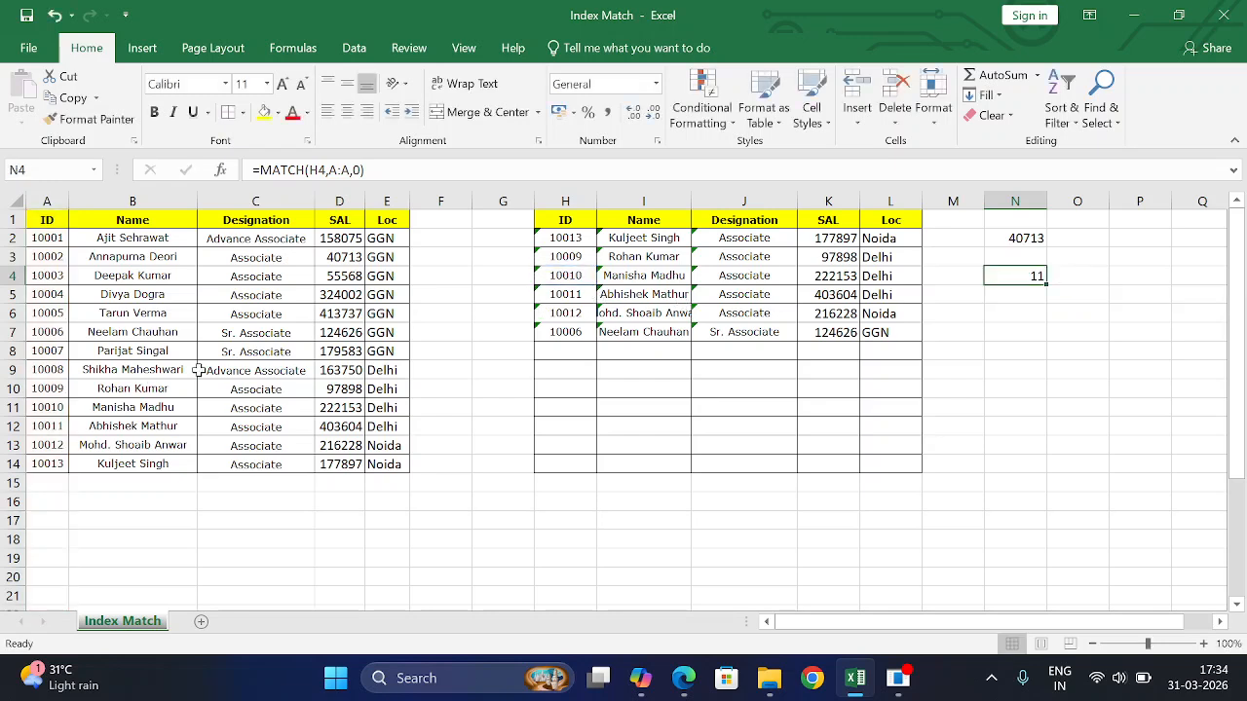
left_click(55, 410)
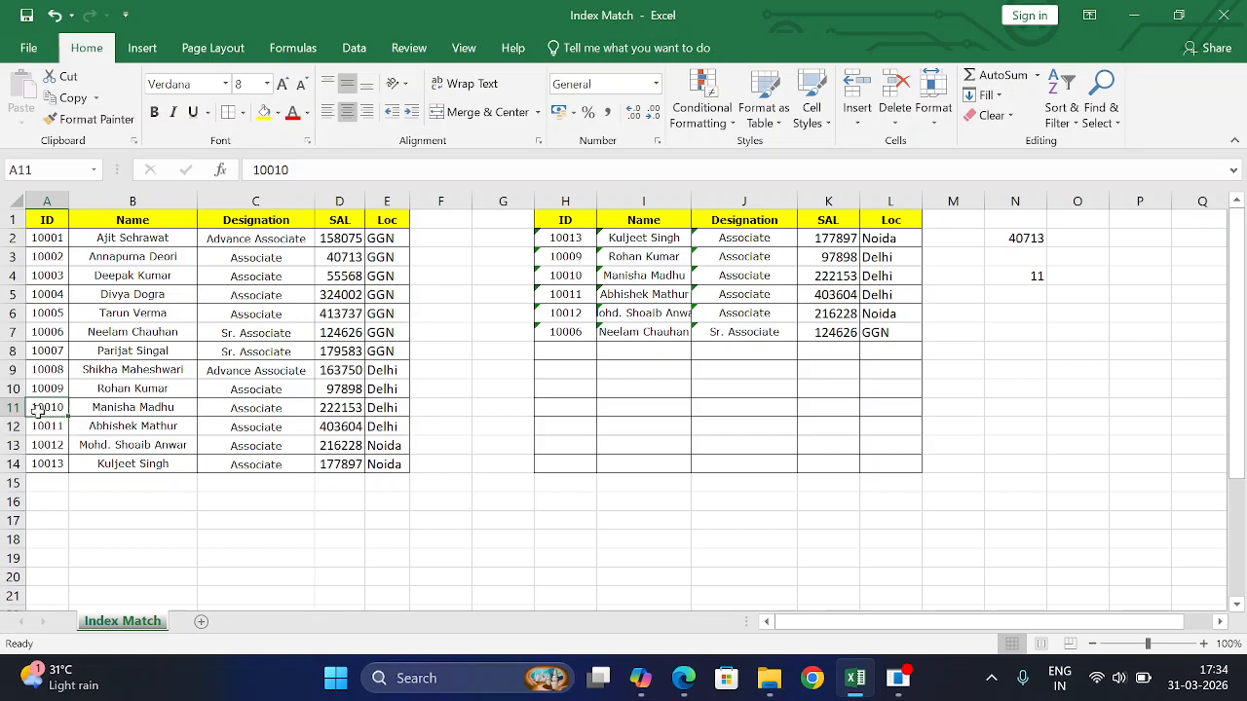
left_click_drag(46, 222, 55, 409)
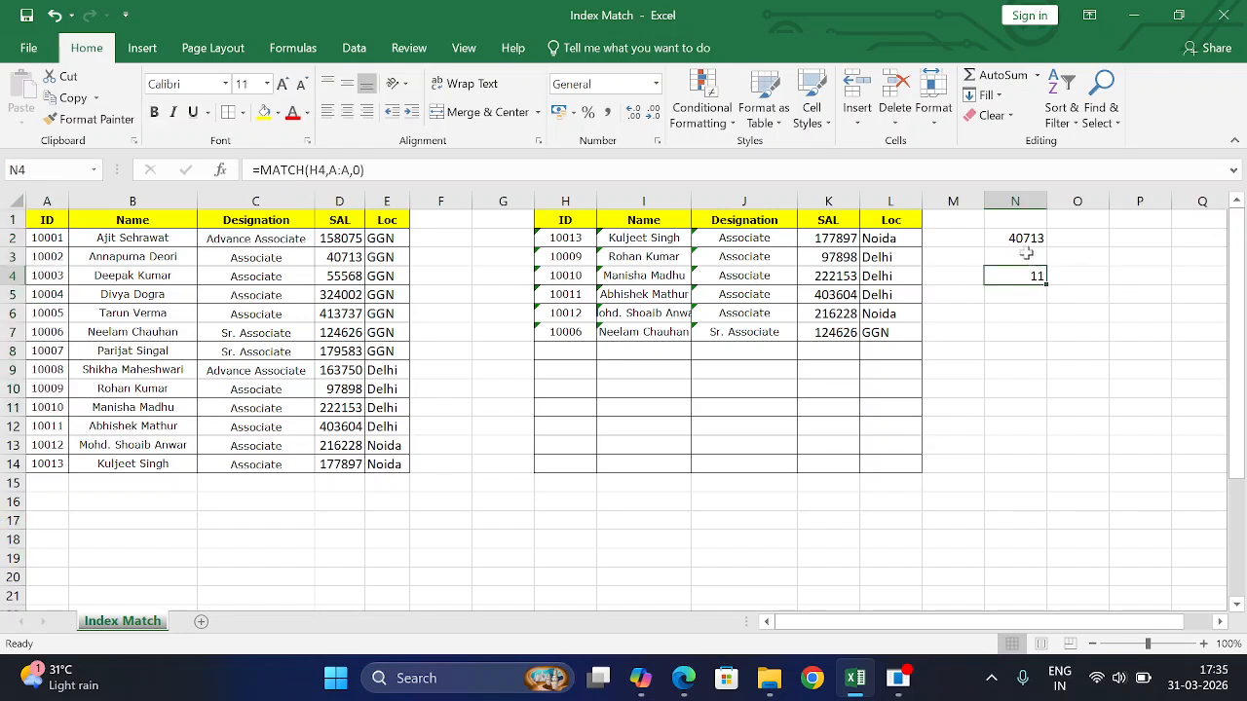
left_click(1020, 239)
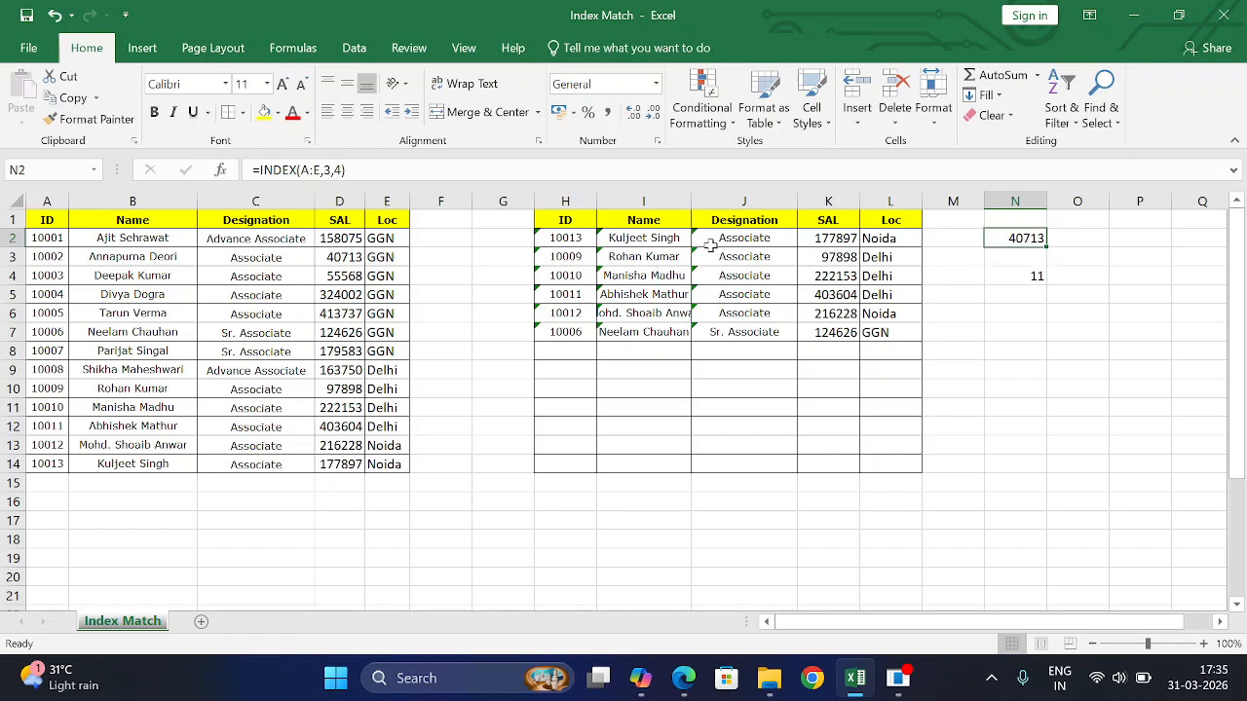
left_click_drag(575, 238, 759, 325)
- Clear the ID, Name and Designation entries in H2:J7 and begin =INDEX(A:E, in H2
key("Delete")
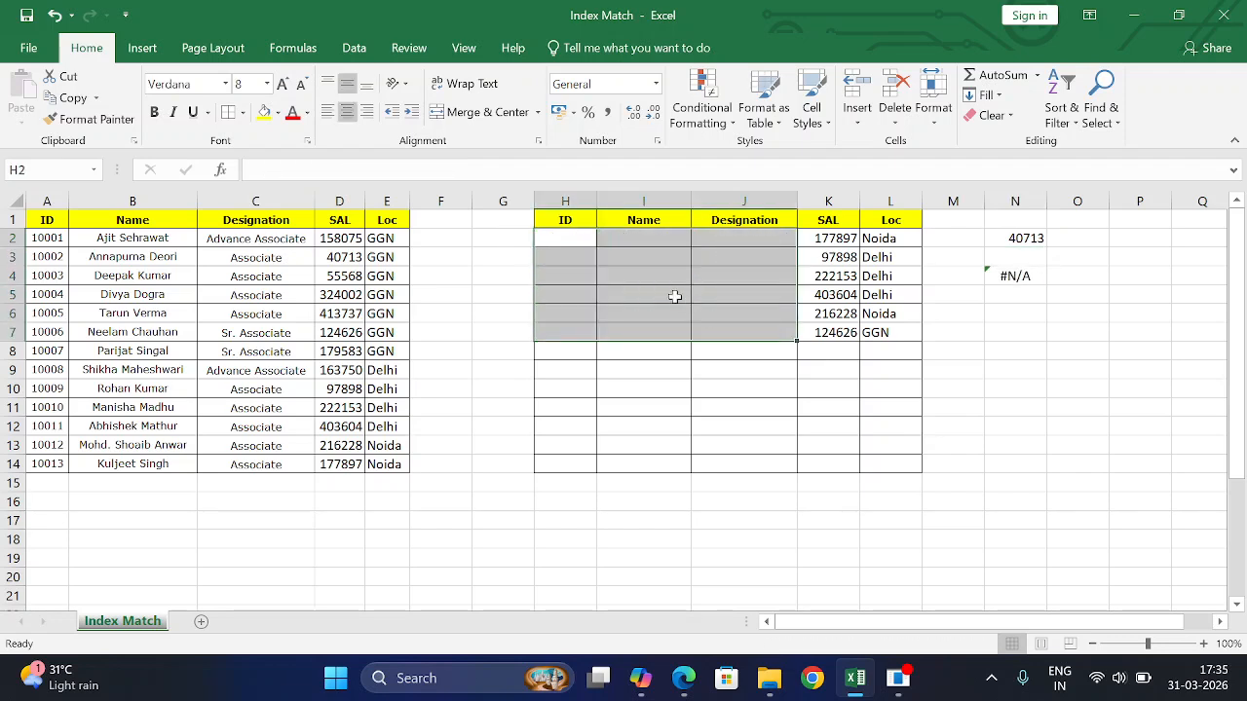
left_click(583, 237)
type("=ind")
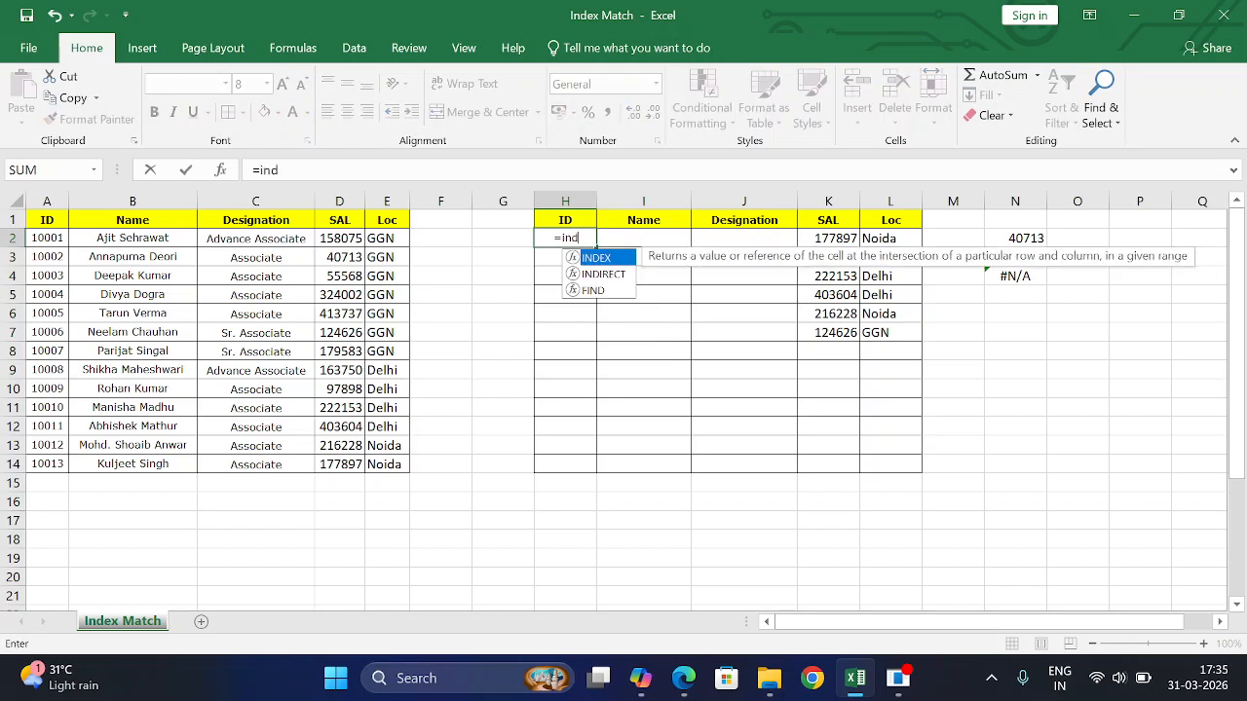
key("Tab")
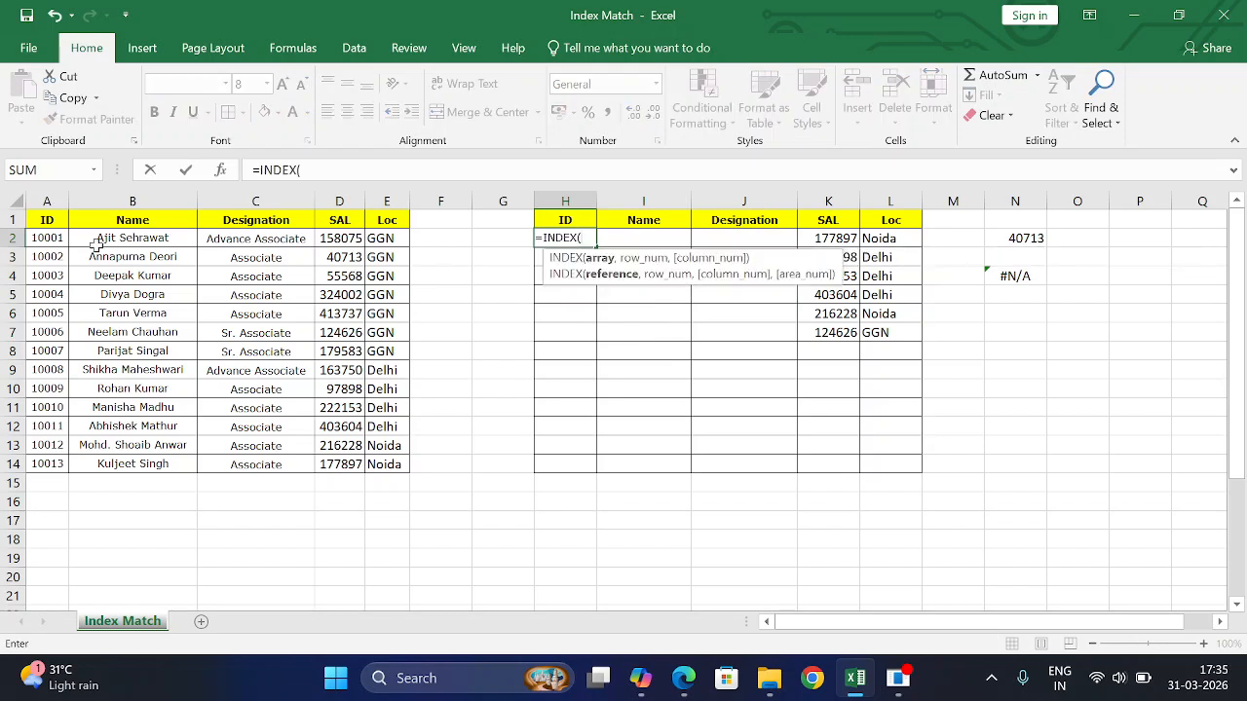
left_click_drag(47, 201, 372, 192)
type(",")
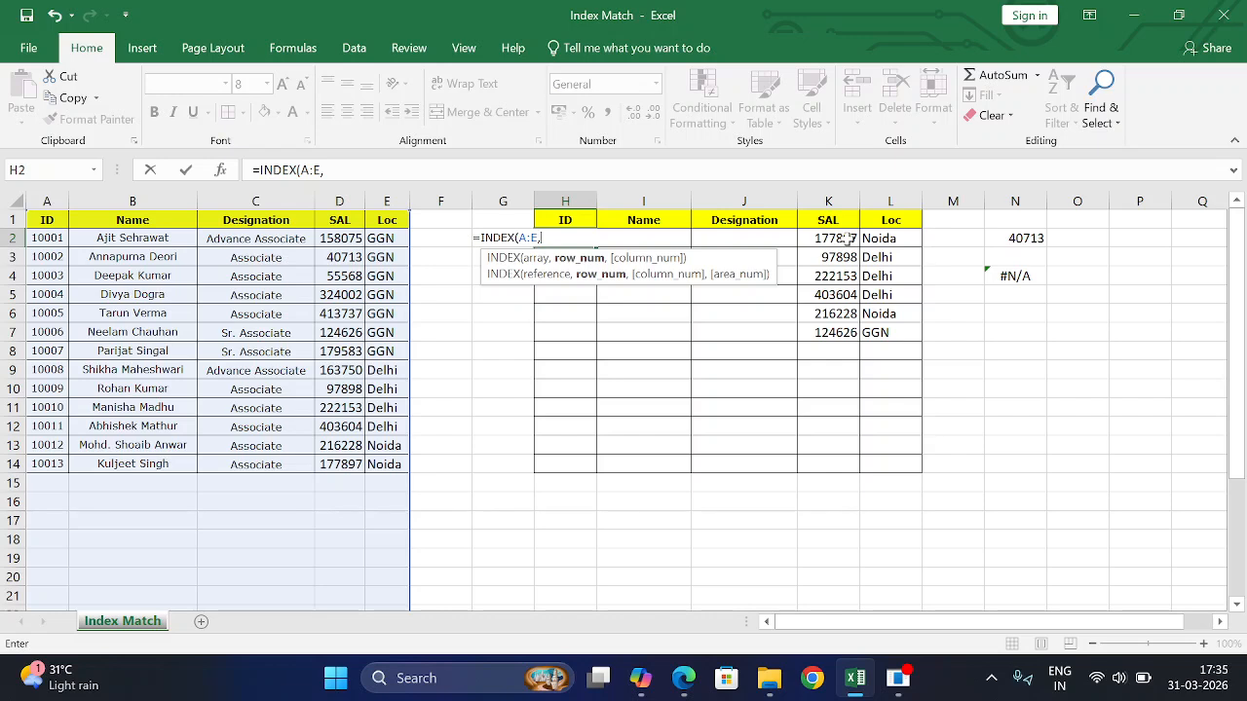
- Finish H2 with MATCH(K2,D:D,0) and column 1, returning ID 10013
type("mat")
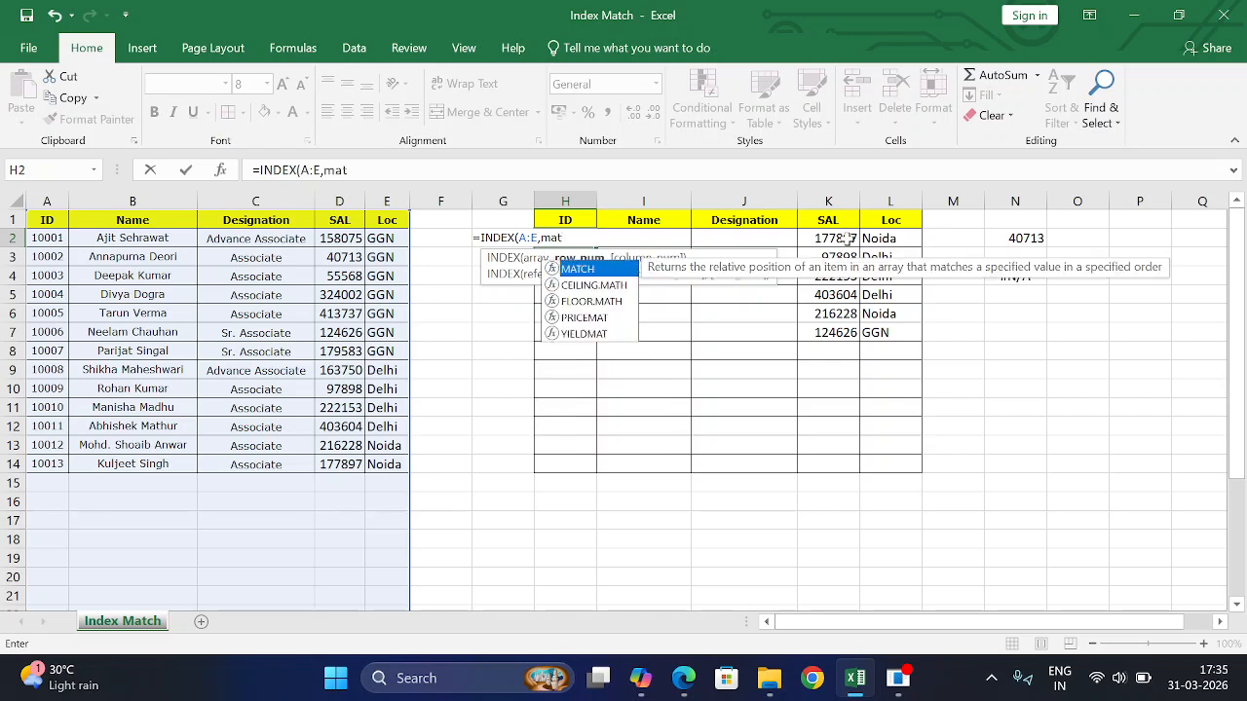
key("Tab")
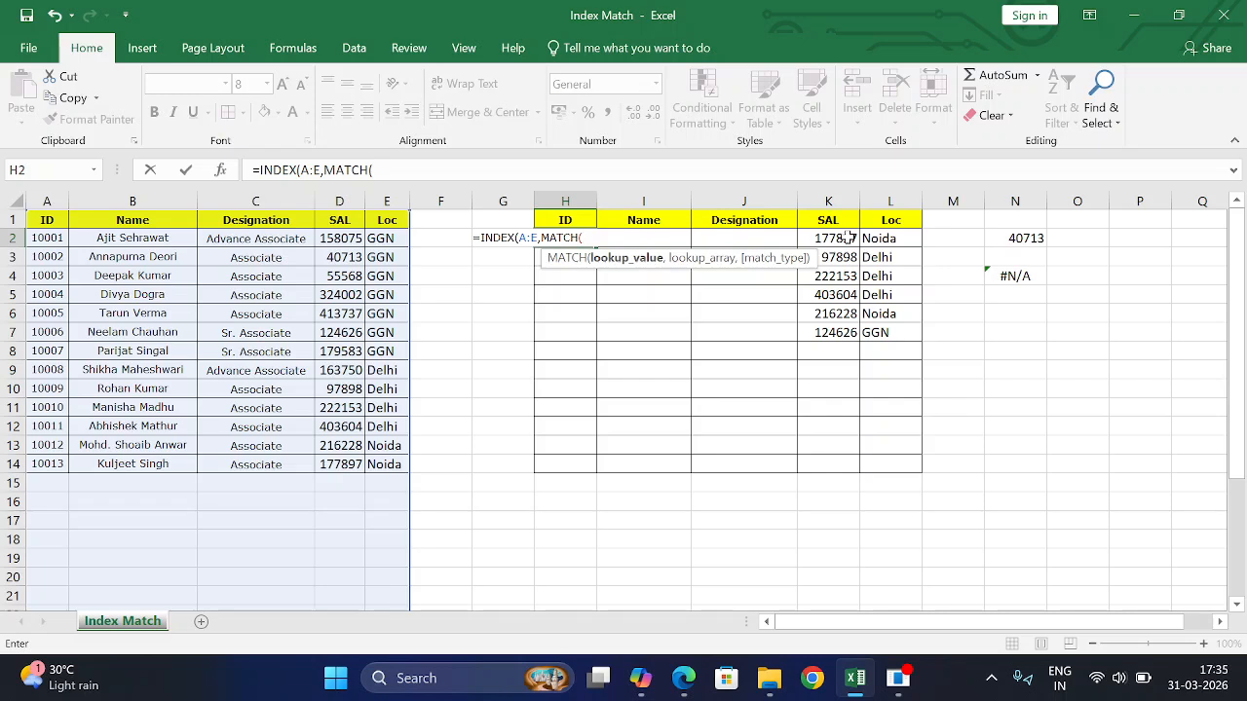
left_click(850, 238)
type(",")
left_click(352, 194)
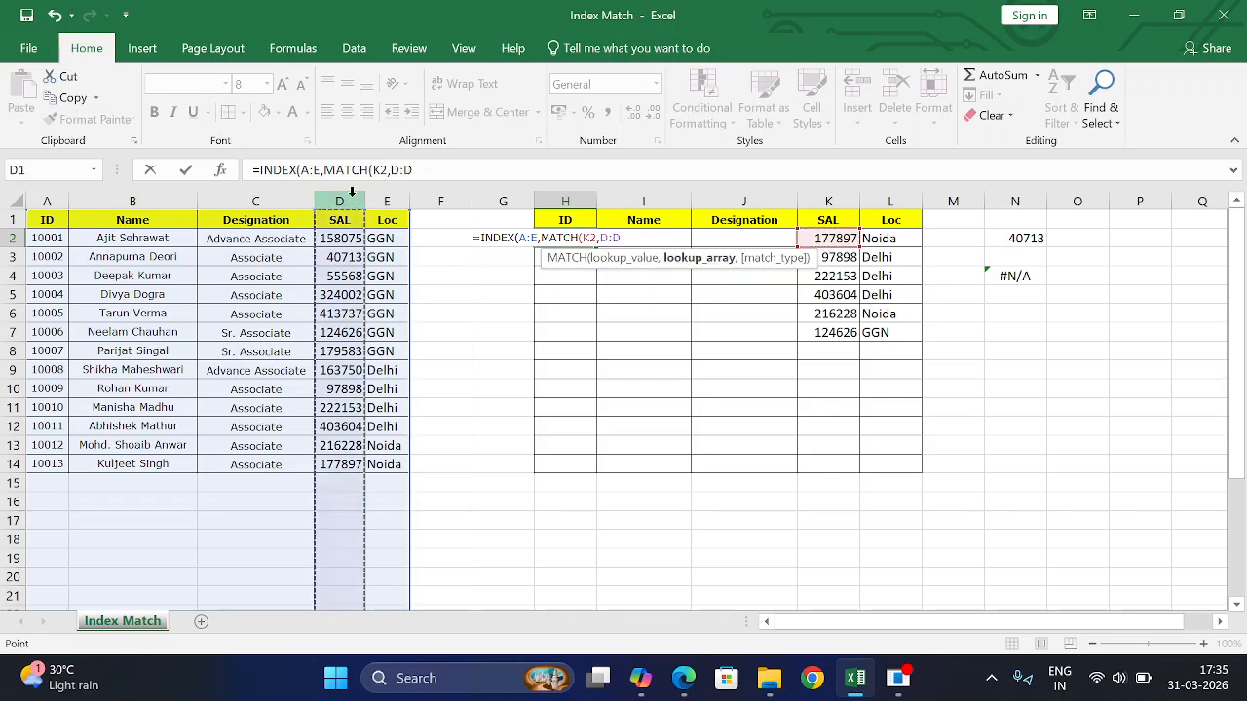
type(",")
type("0")
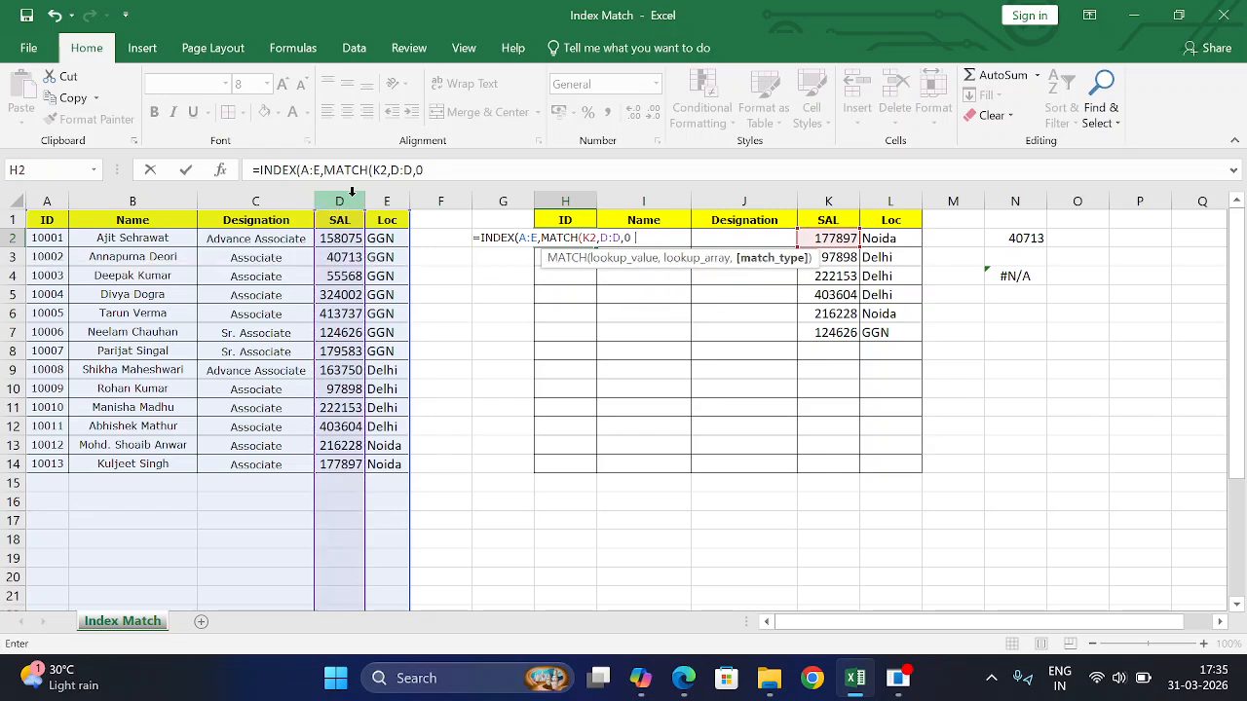
type("),1")
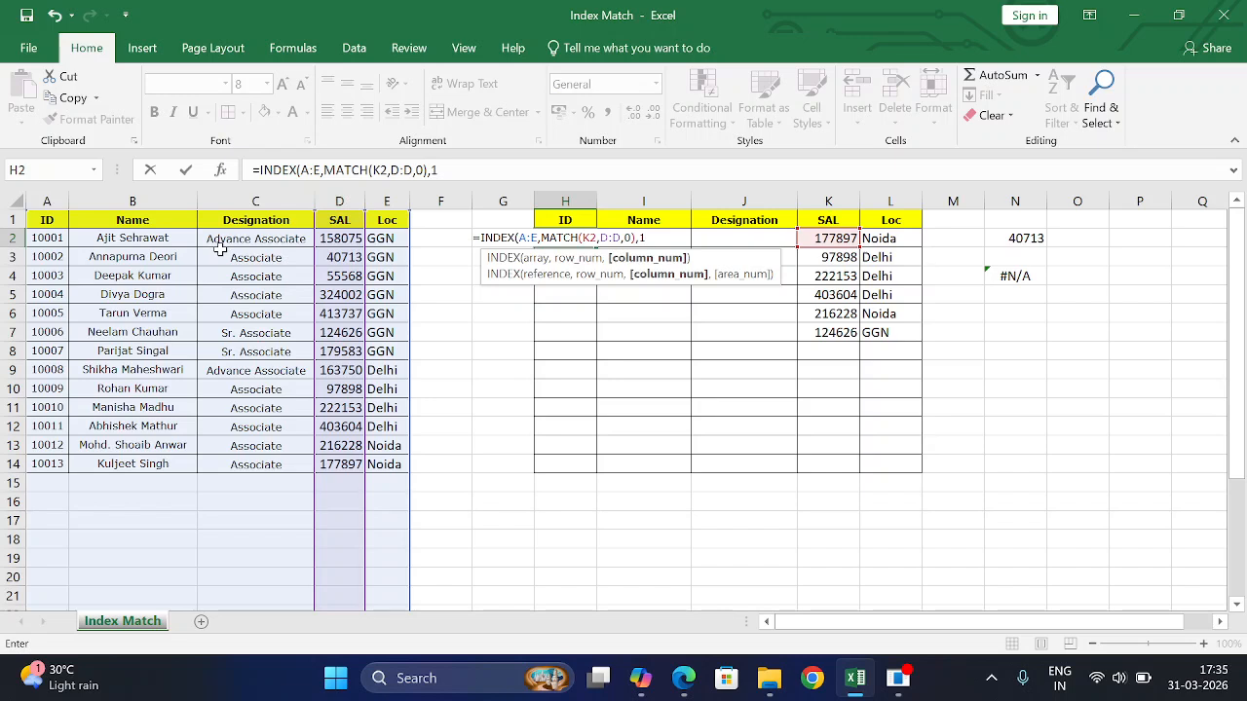
type(")")
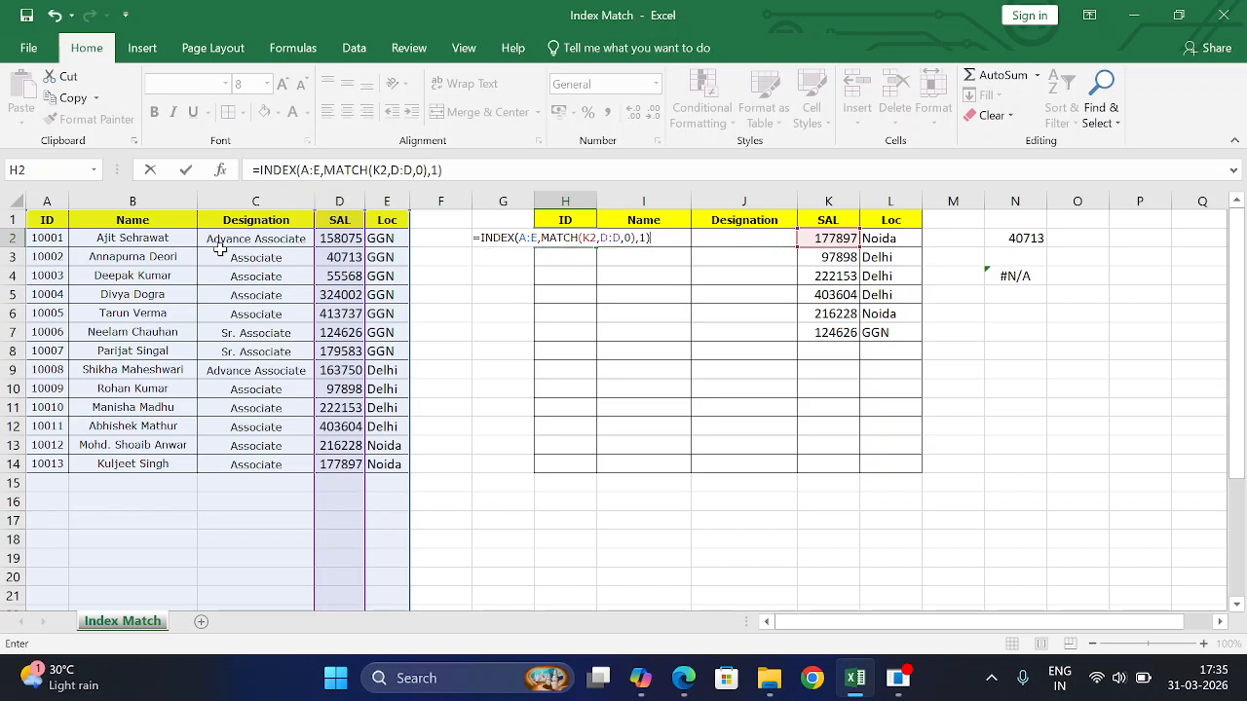
key("Return")
left_click(847, 239)
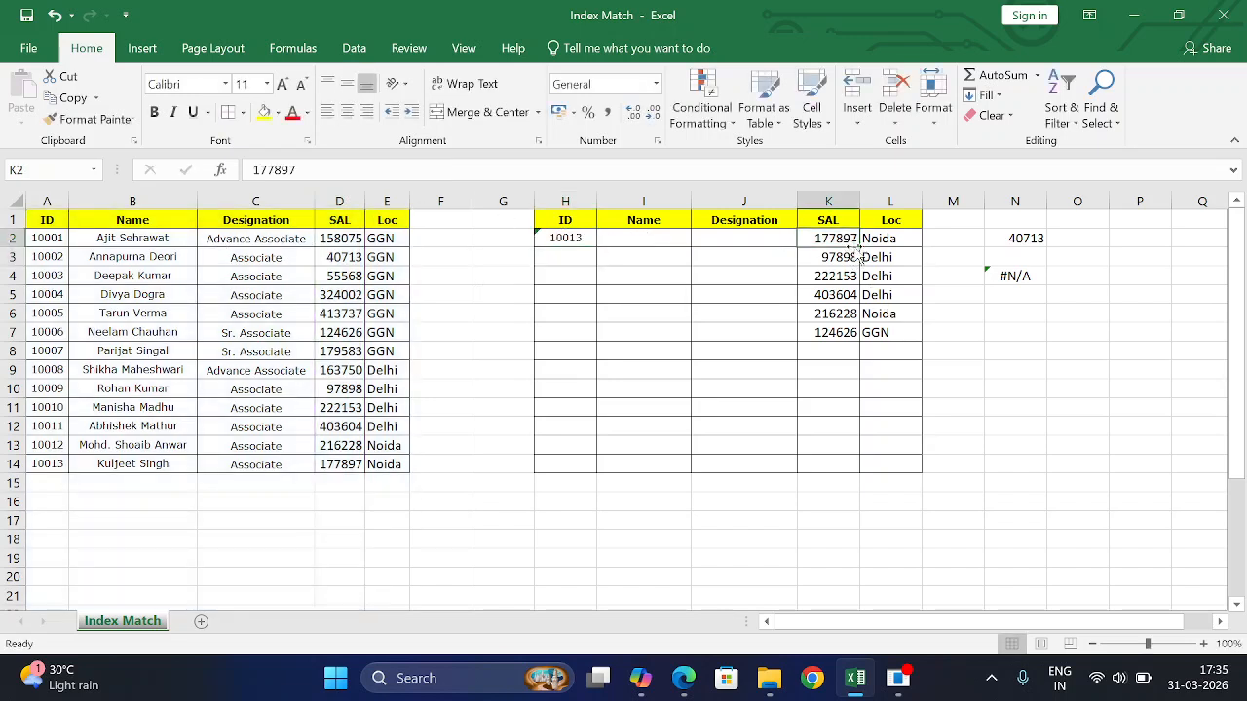
- Check ID 10013's salary in row 14, then copy H2's lookup formula into I2 and J2
left_click(347, 466)
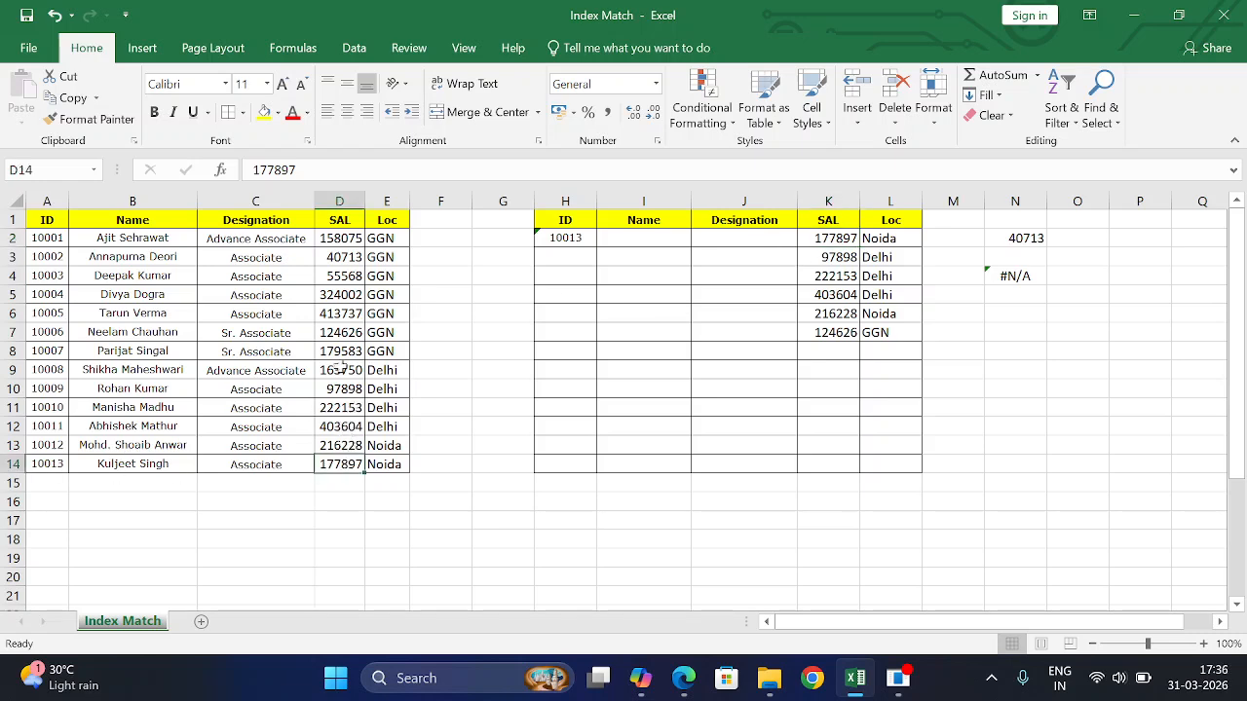
left_click(61, 466)
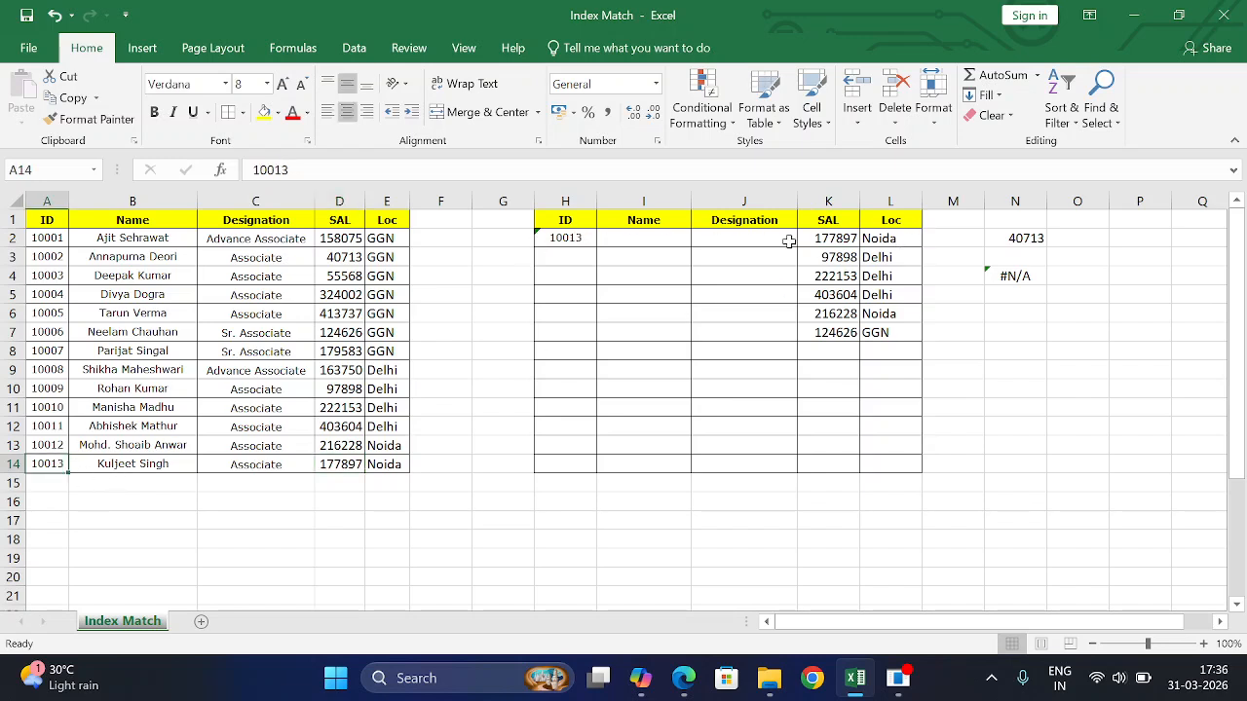
left_click(584, 238)
double_click(539, 238)
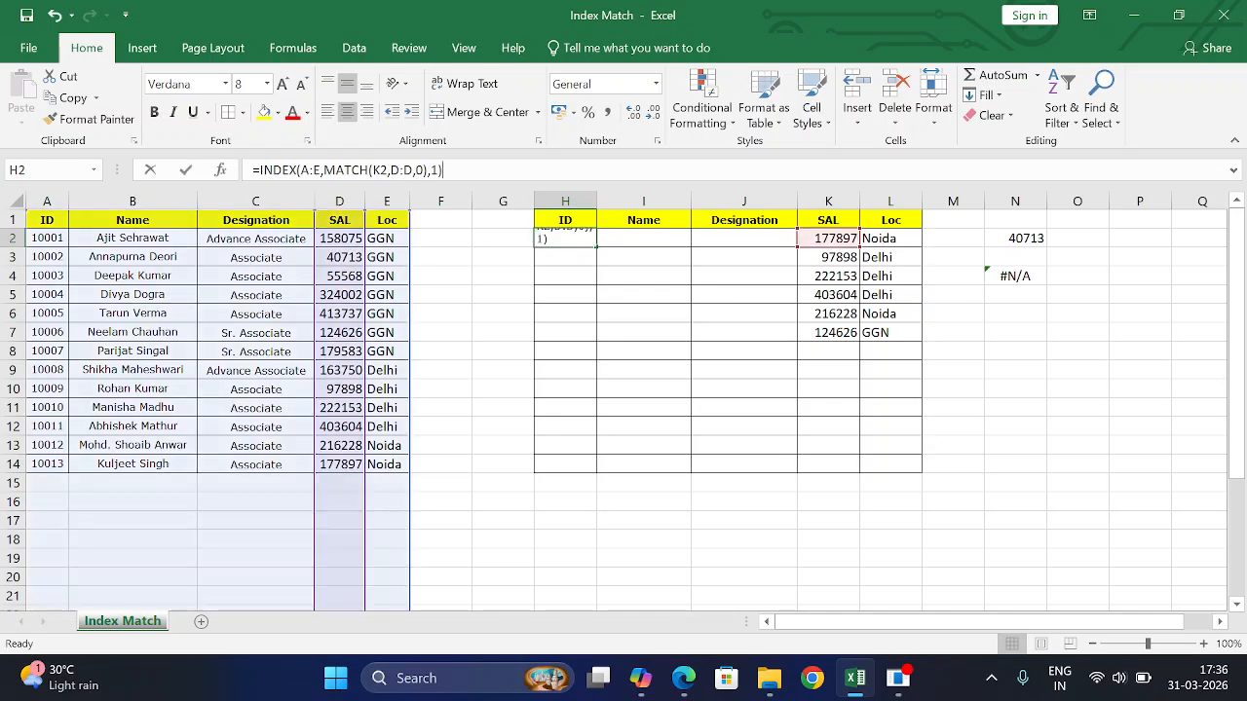
key("shift+Home")
key("Escape")
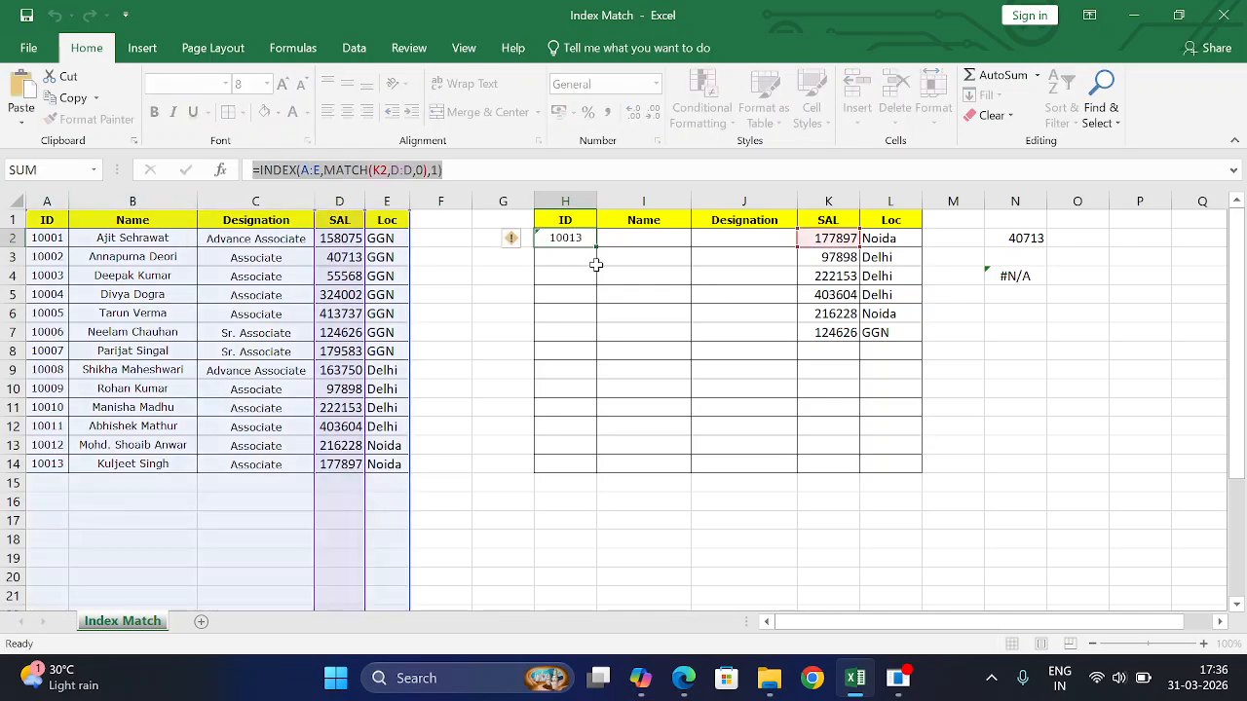
left_click(640, 238)
key("ctrl+v")
left_click(726, 240)
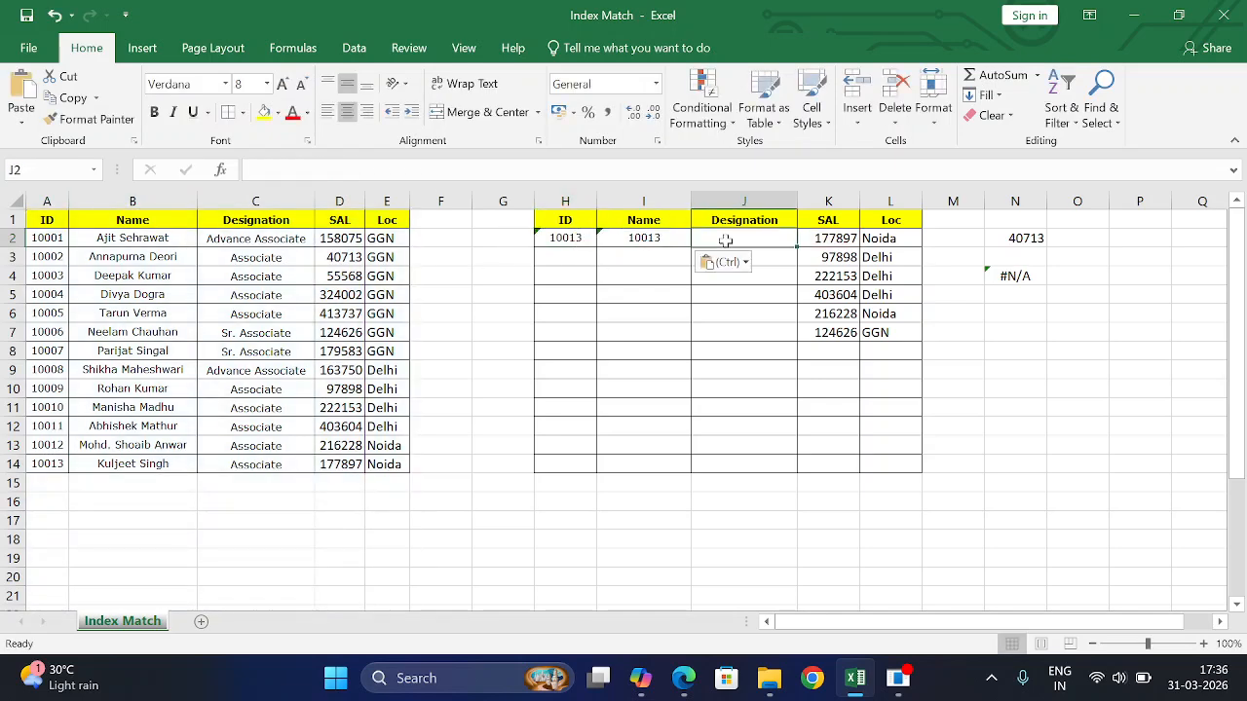
key("ctrl+v")
- Change the column argument to 2 in I2 for Name and 3 in J2 for Designation
left_click(640, 237)
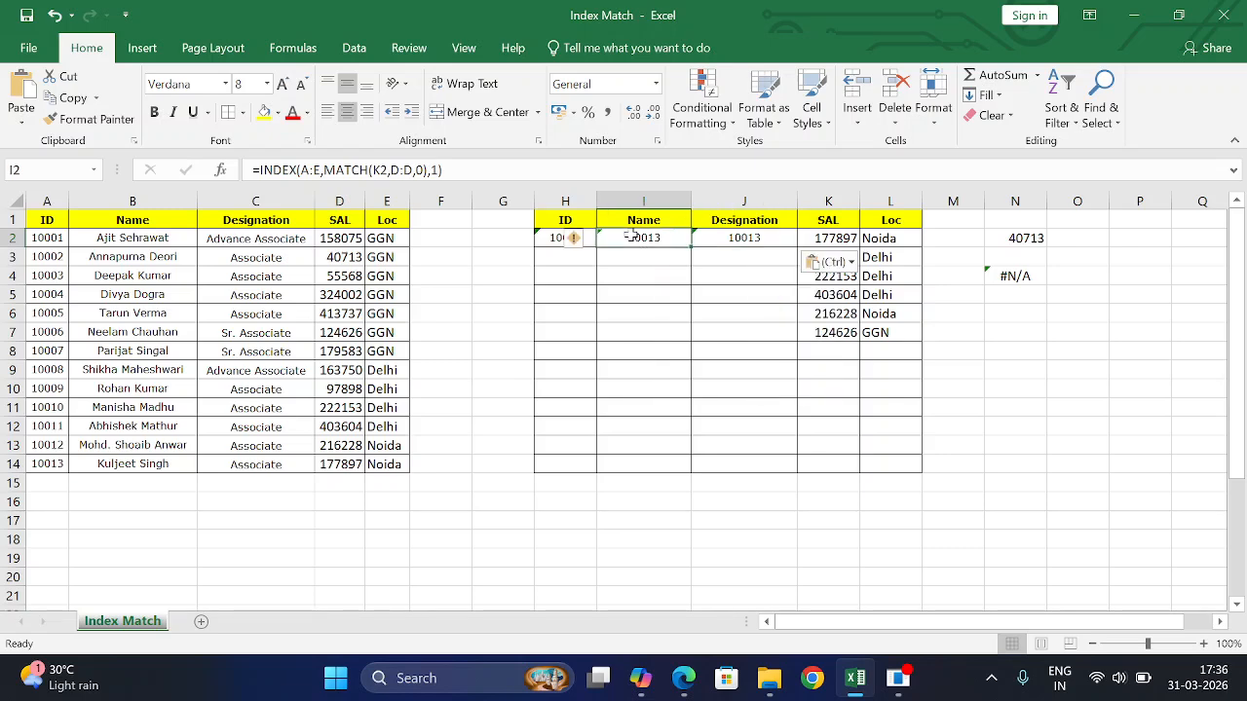
double_click(636, 238)
key("Escape")
key("F2")
key("BackSpace")
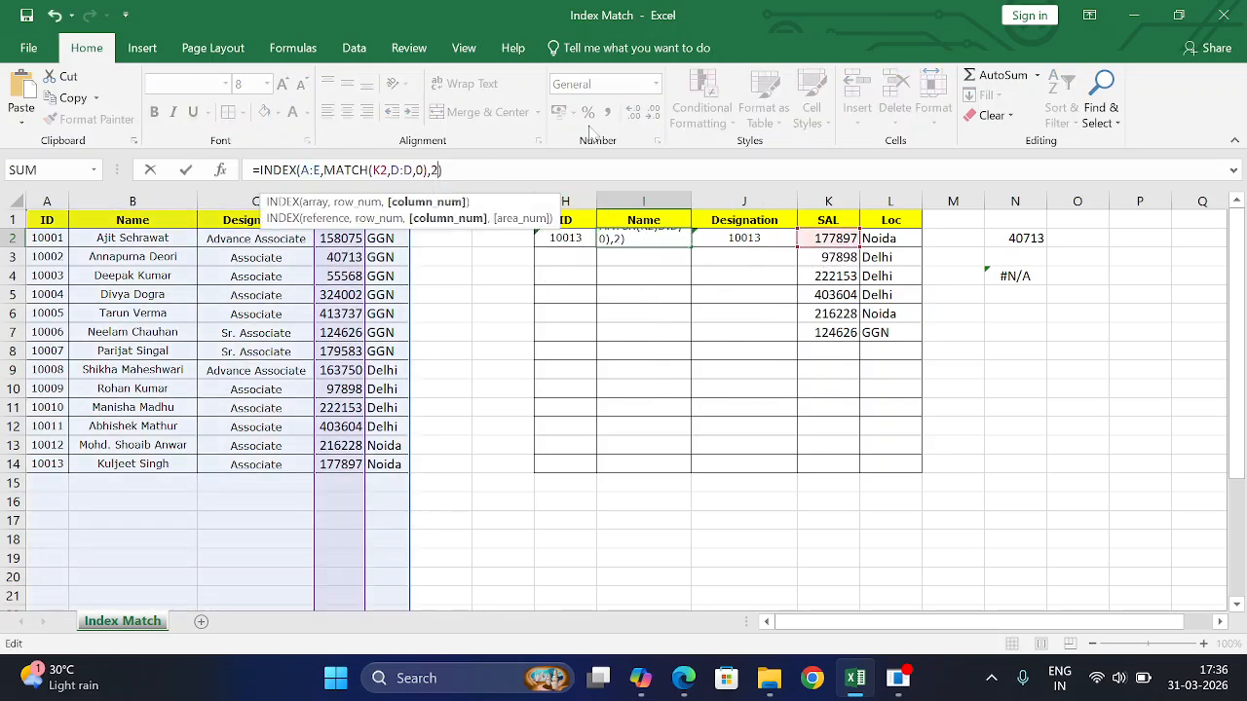
type("2")
key("Return")
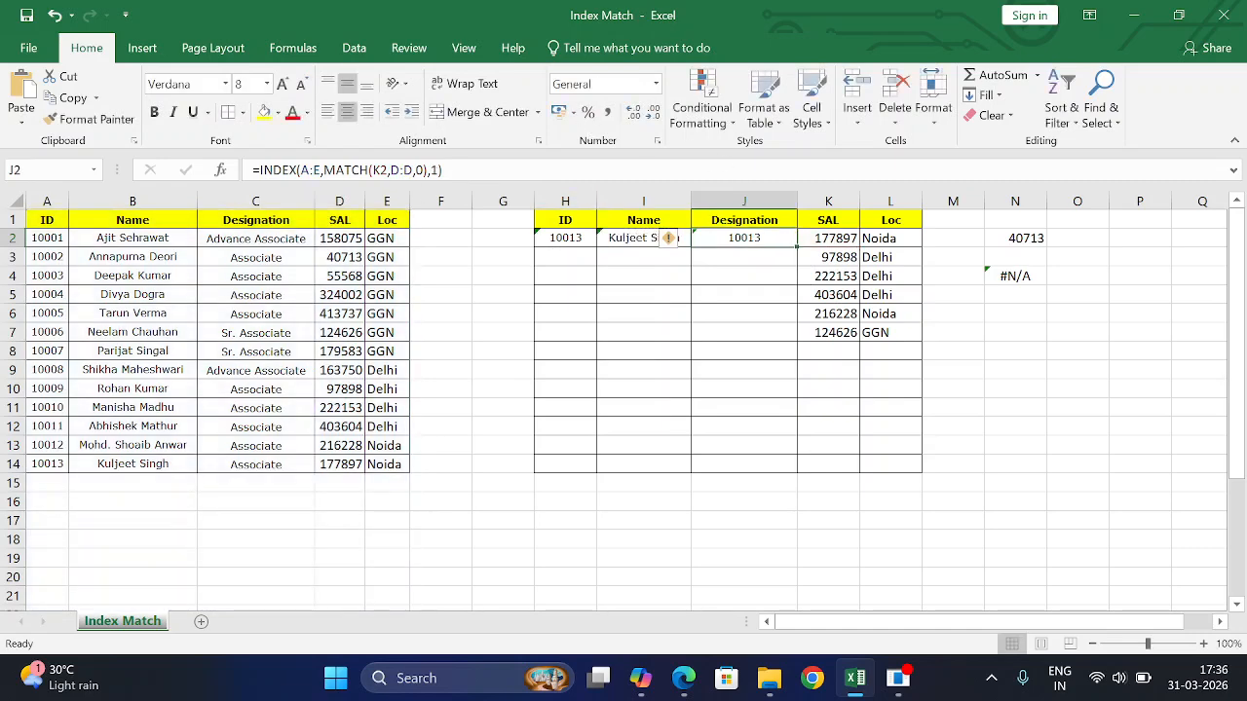
key("F2")
key("BackSpace")
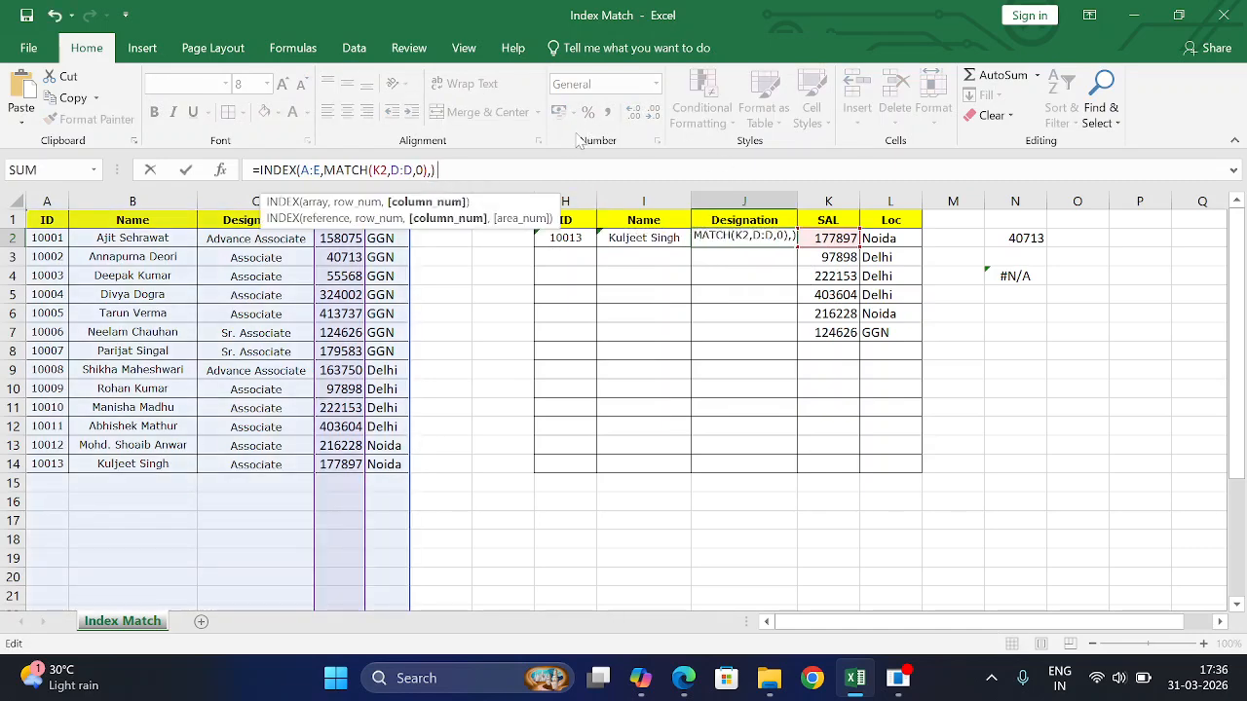
type("3")
key("Return")
- Fill the H2:J2 formulas down through row 7 of the lookup table
left_click_drag(569, 236, 756, 234)
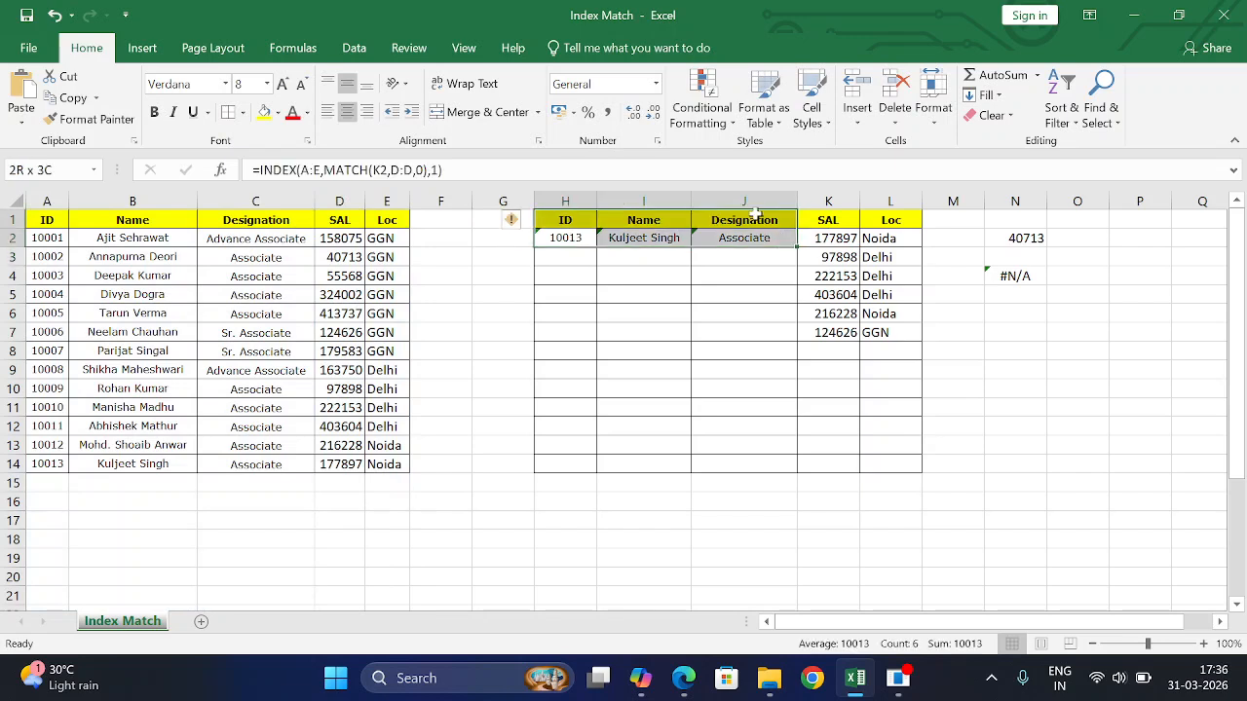
left_click(560, 236)
left_click_drag(614, 234, 749, 241)
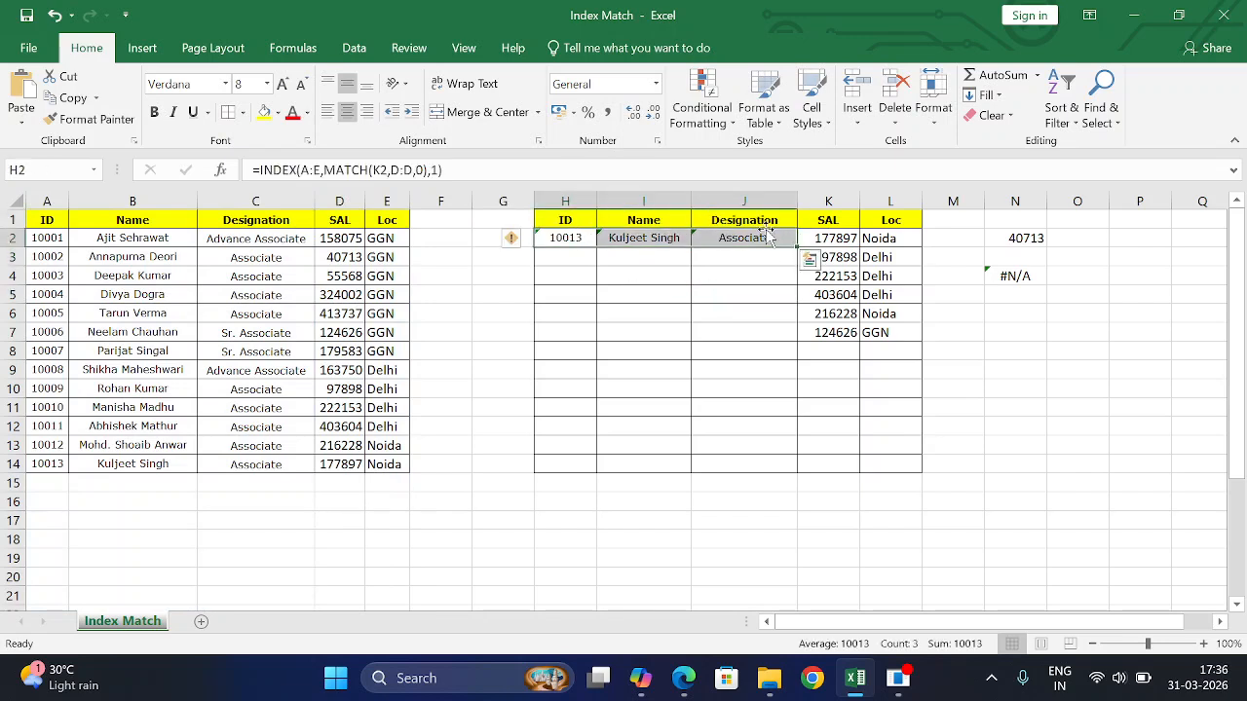
left_click(792, 244)
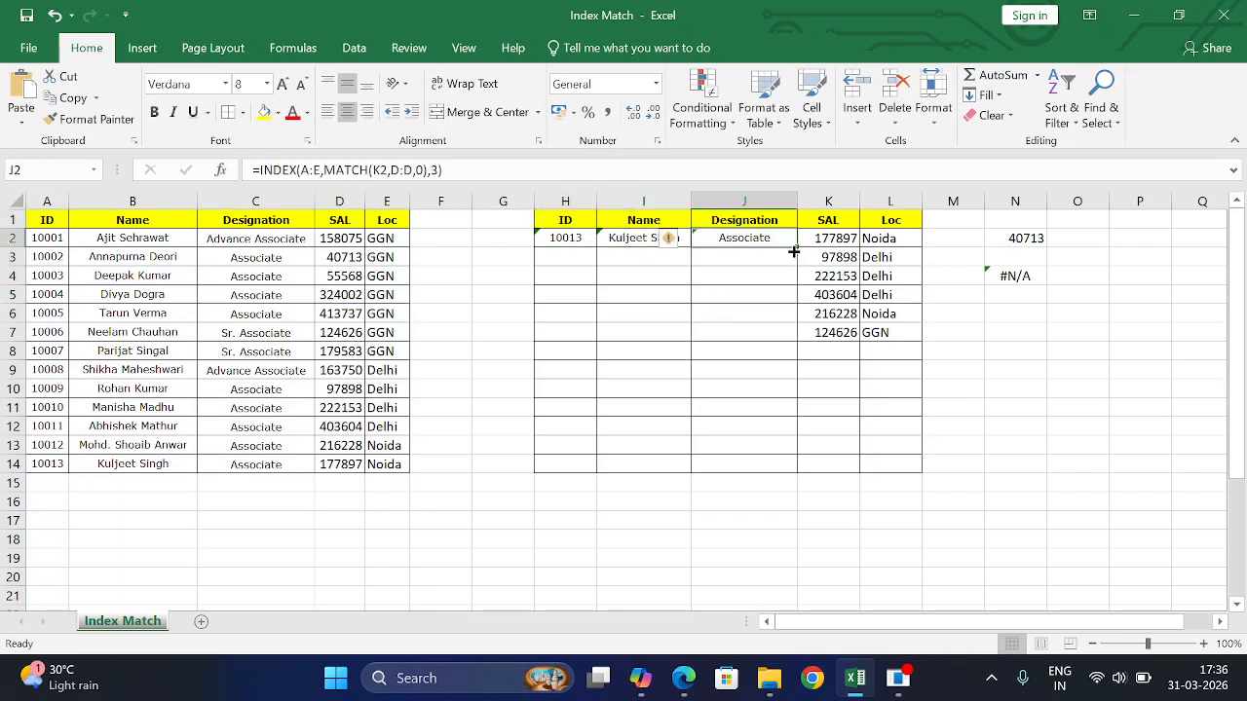
left_click(573, 244, "shift")
double_click(797, 248)
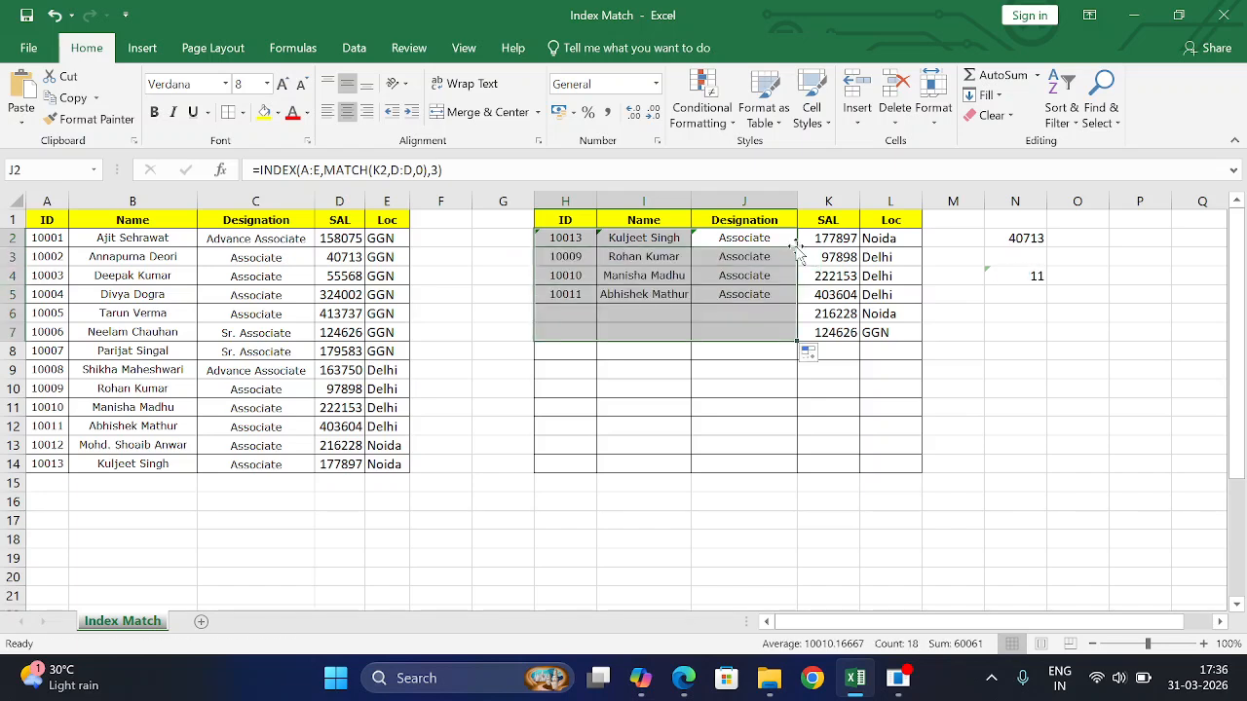
left_click(883, 237)
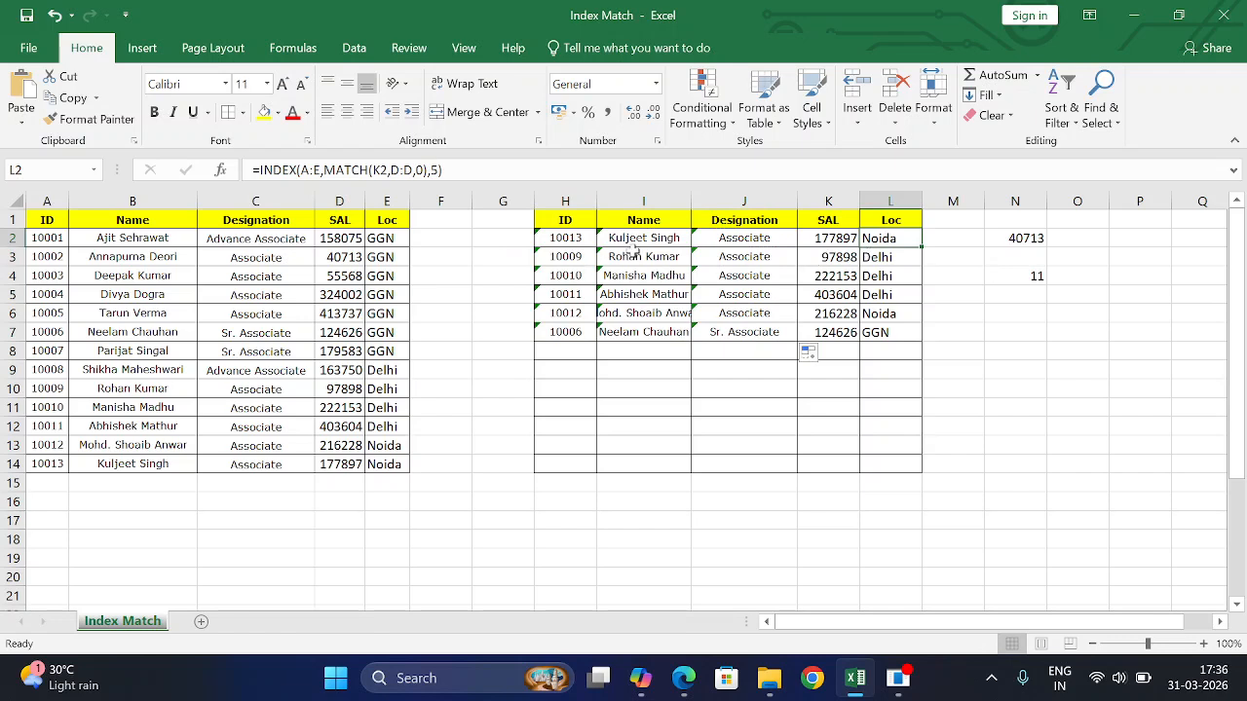
- Paste salary 158075 from D2 into K2 and compare the lookup results with row 2
left_click(329, 241)
key("ctrl+c")
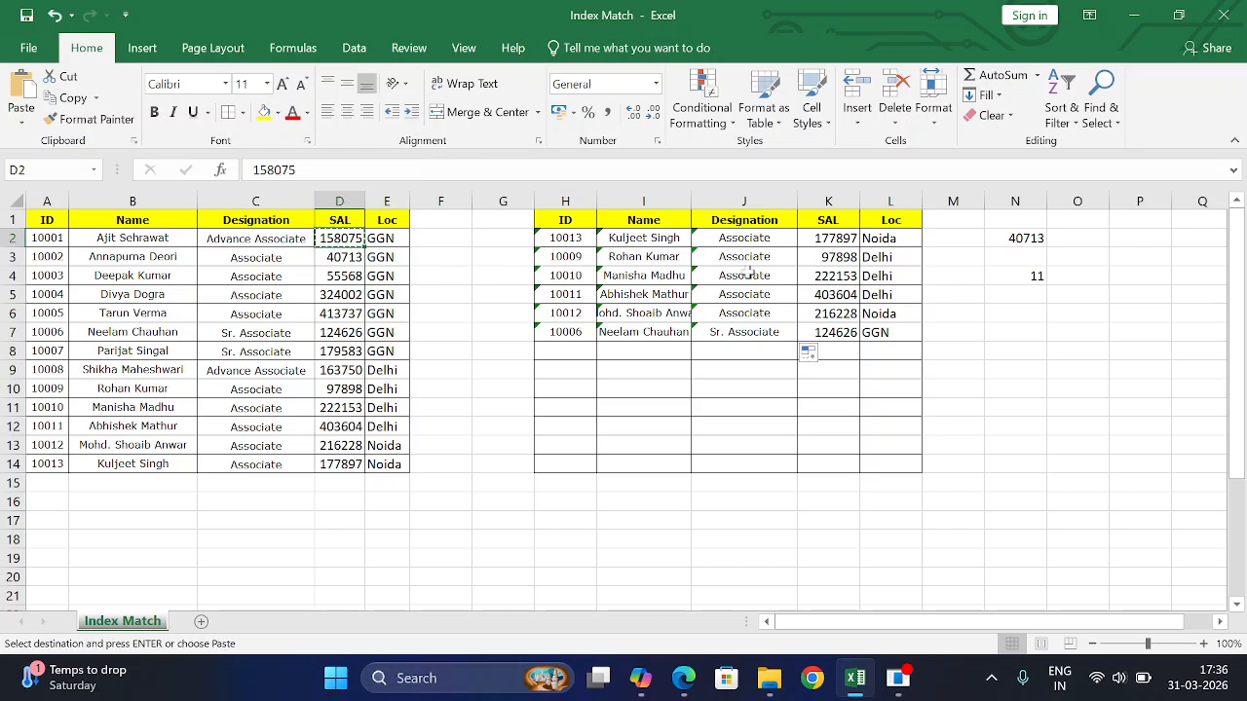
left_click(833, 241)
key("ctrl+v")
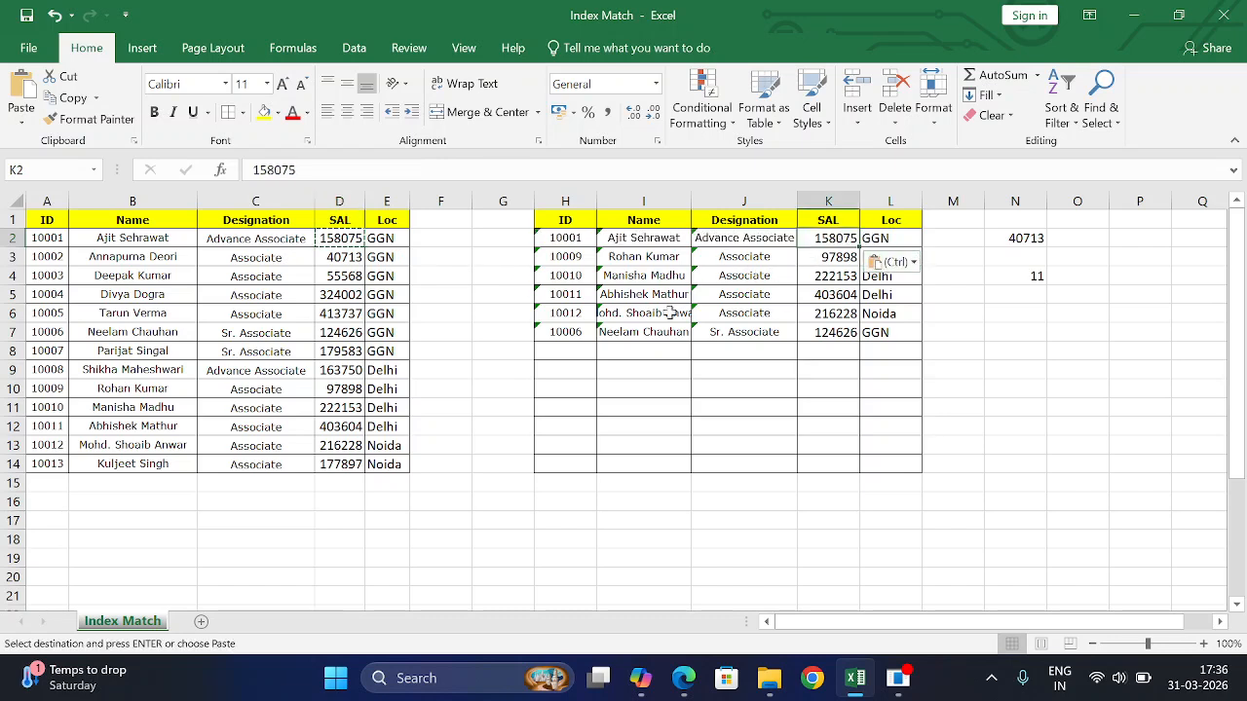
left_click(122, 233)
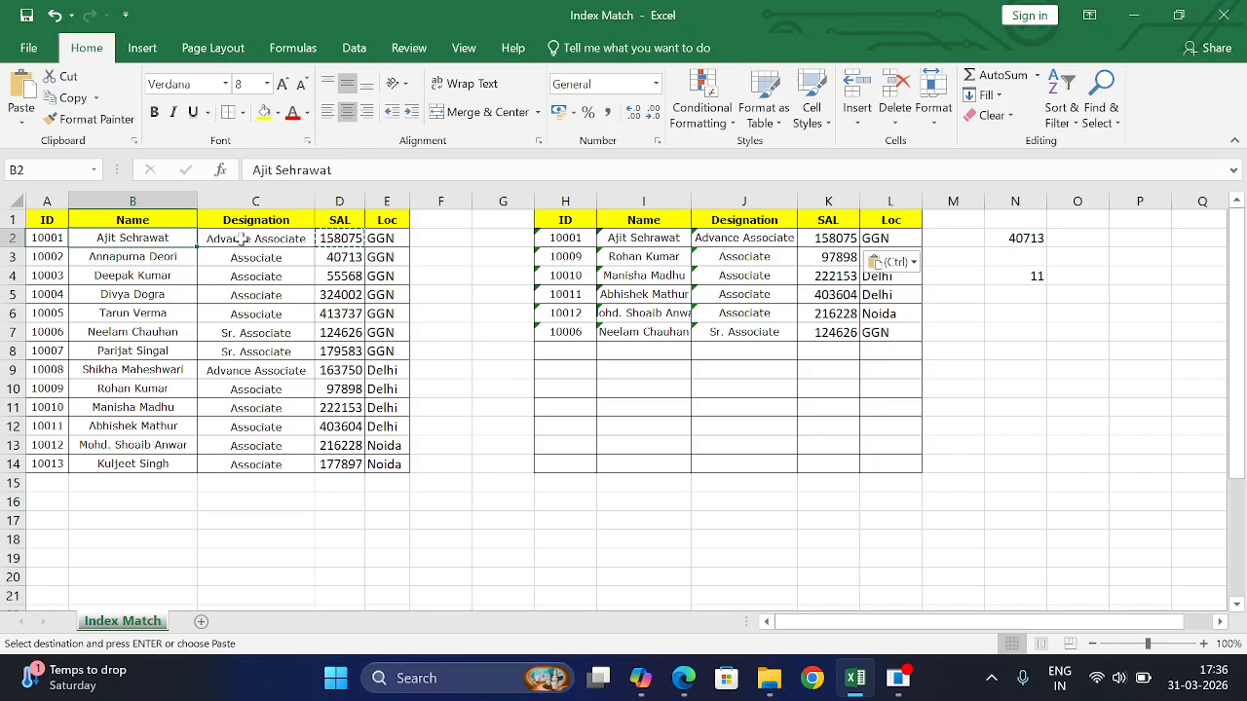
left_click(241, 240)
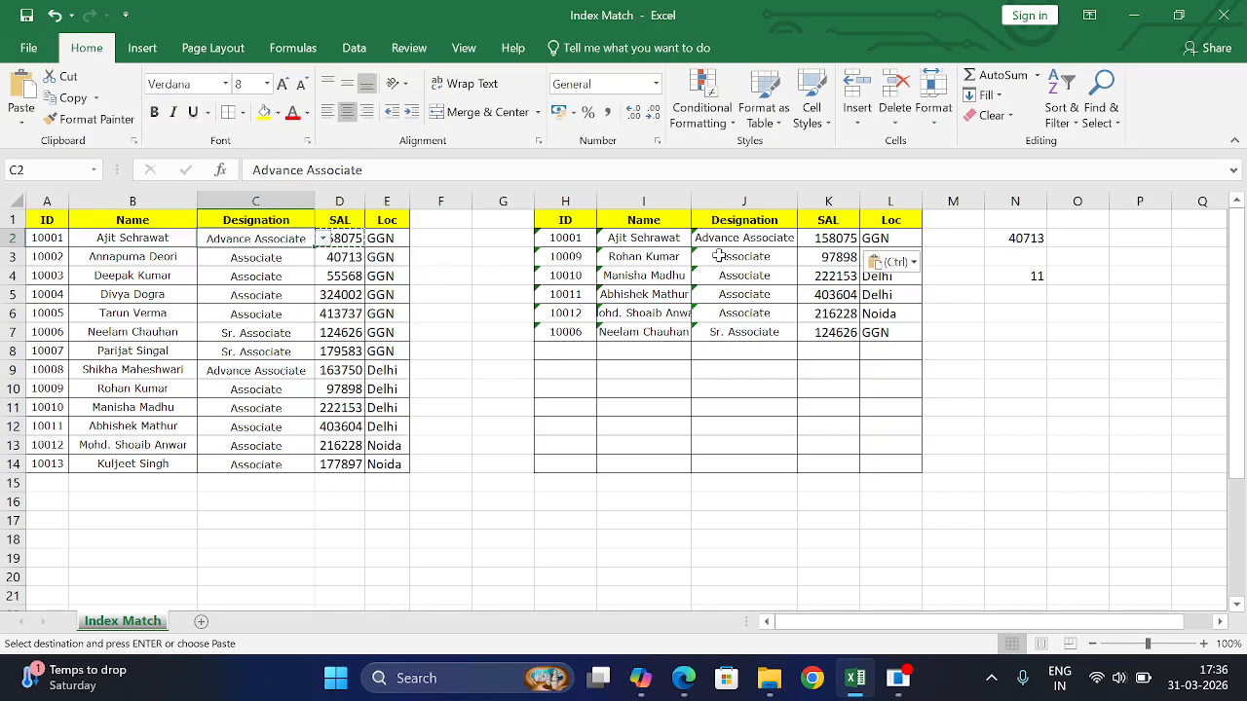
left_click(888, 237)
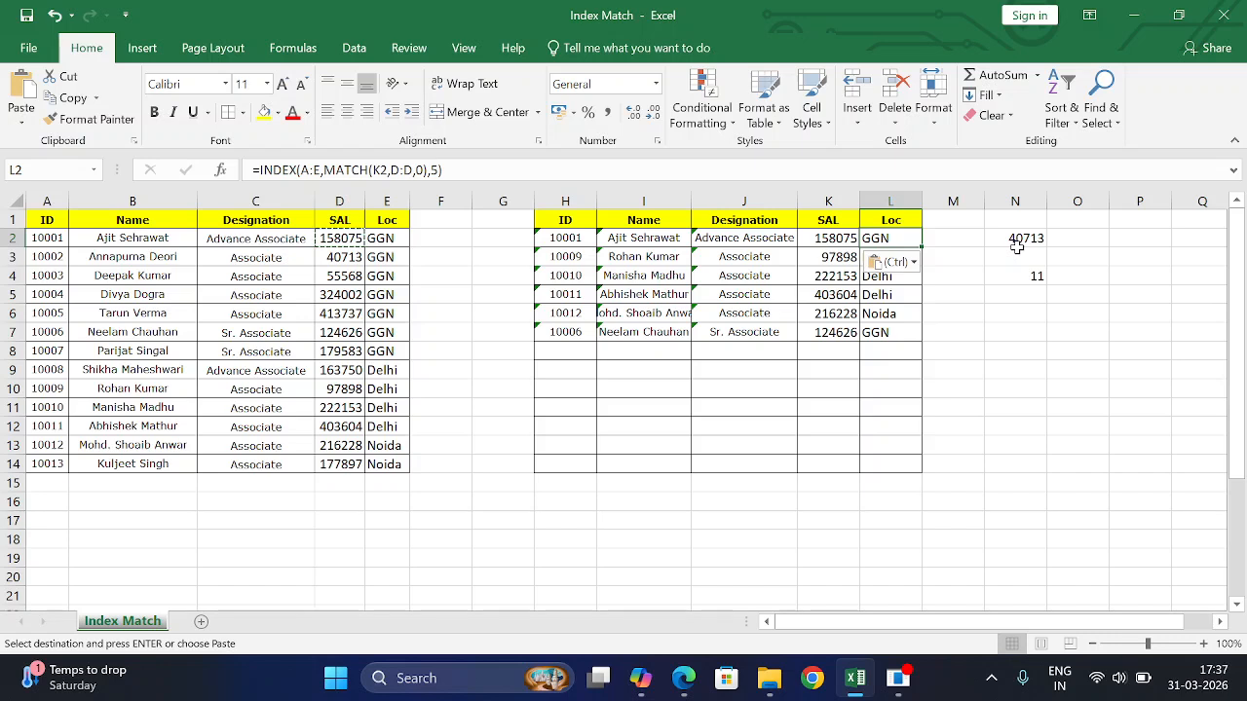
- Delete the contents of column N and of the lookup table range H2:L7
left_click(1026, 199)
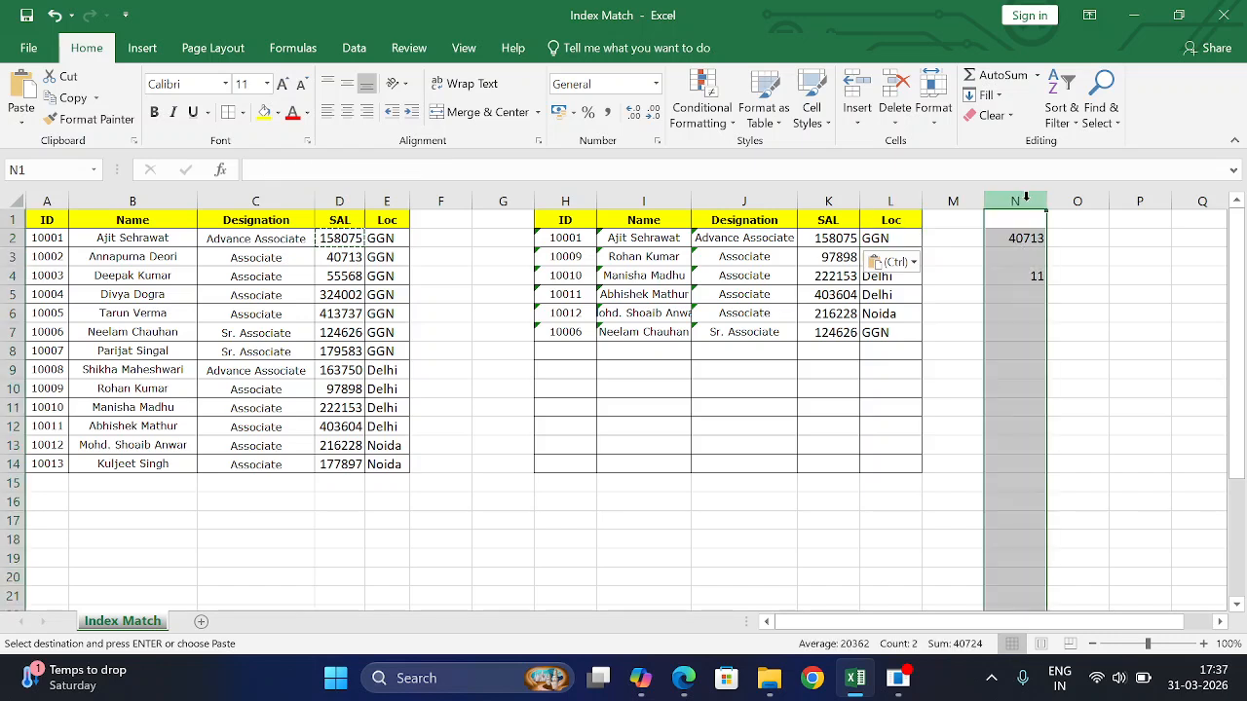
key("Delete")
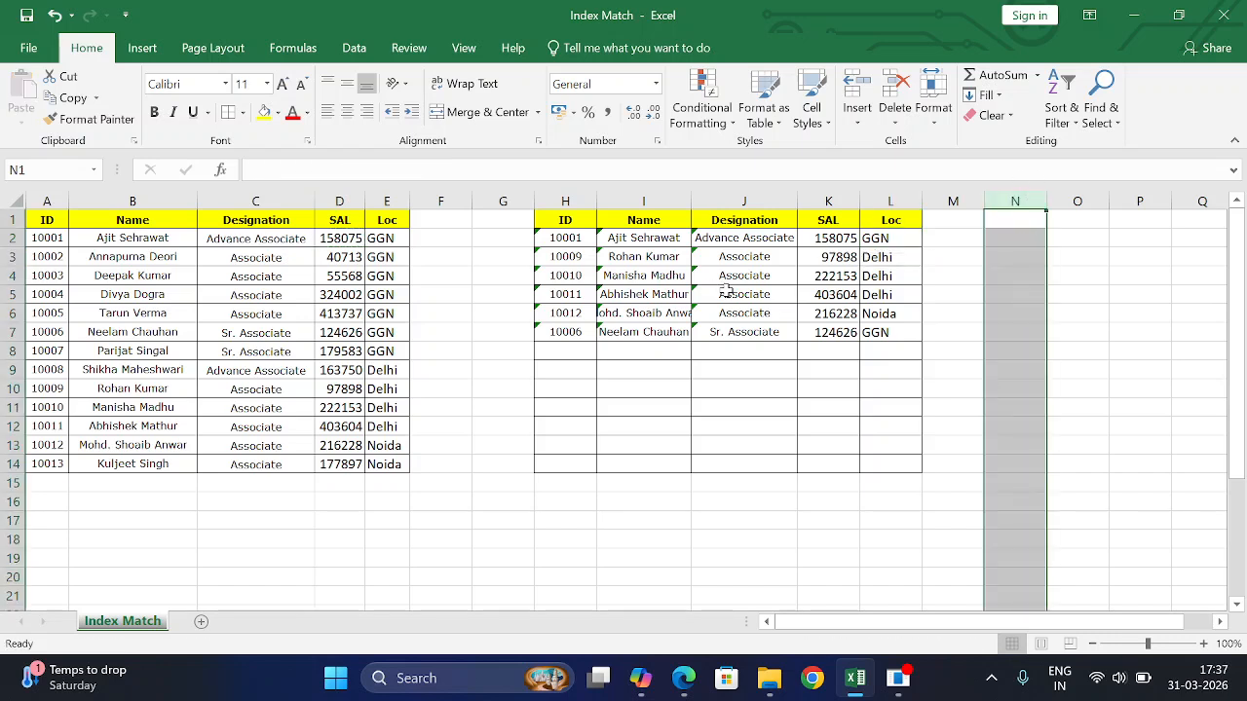
left_click_drag(566, 238, 913, 335)
key("Delete")
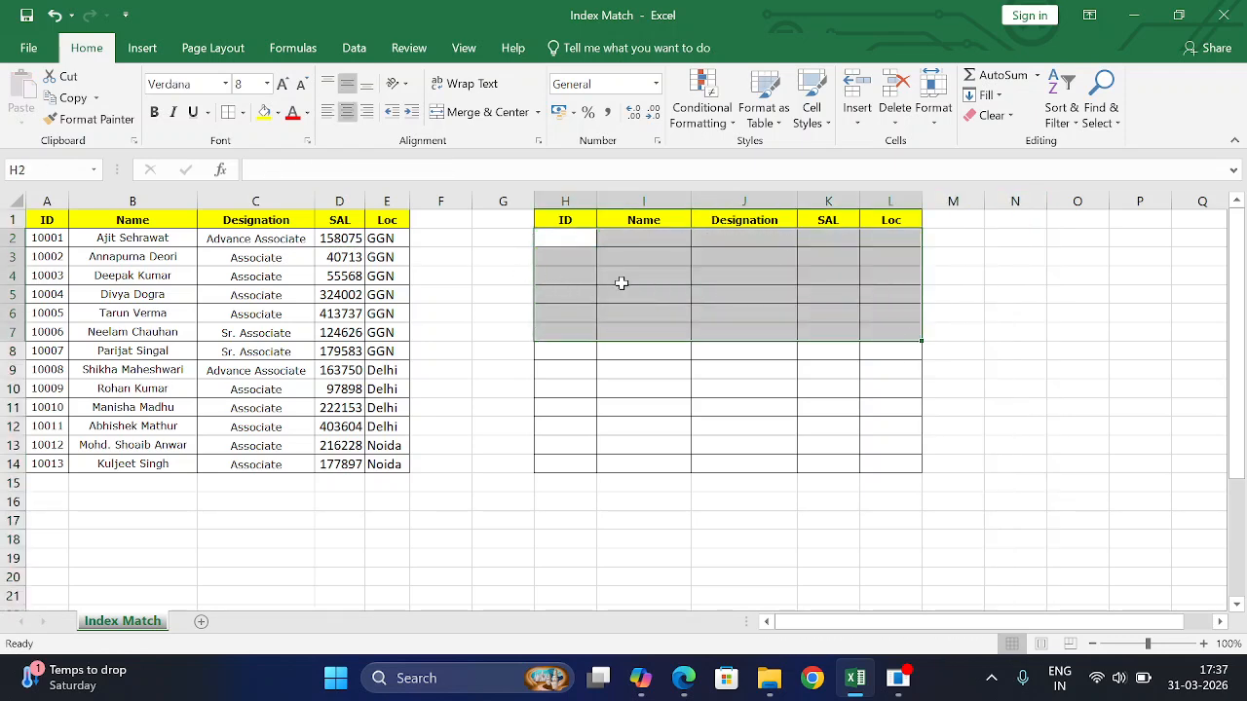
- Copy IDs 10001–10004 from A2:A5 into F2:F5, undoing a mistaken paste into H2
left_click(56, 239)
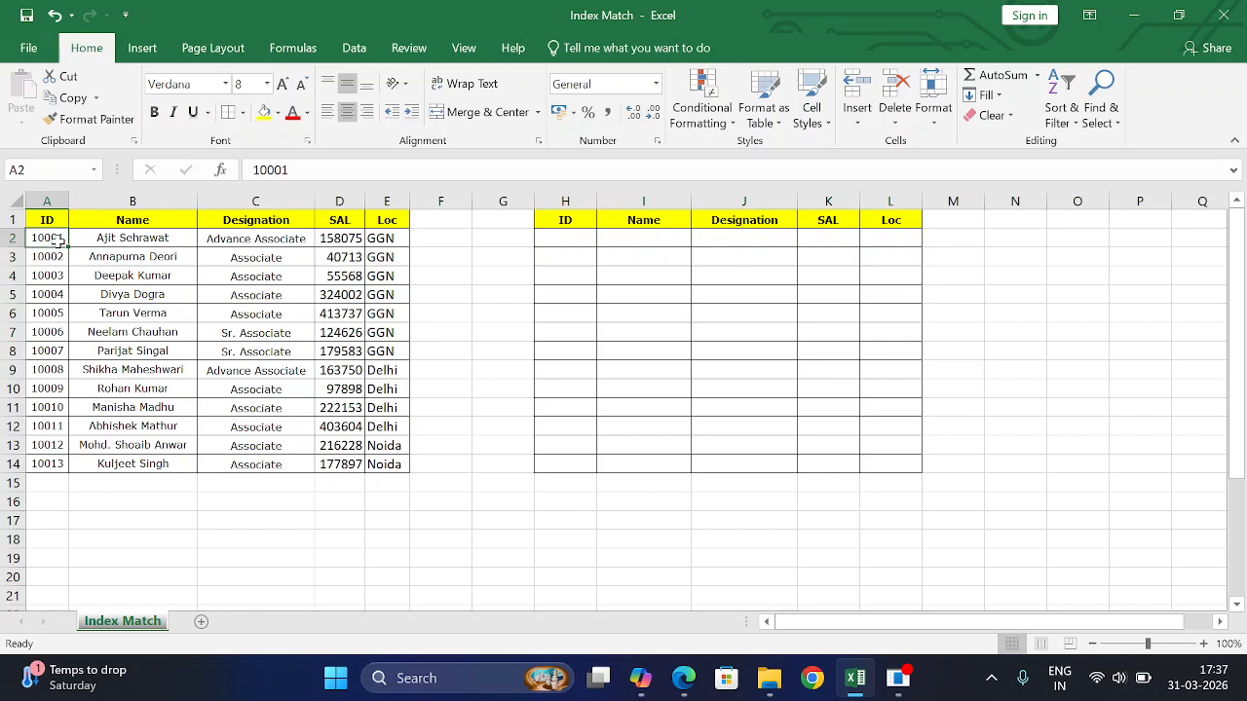
key("ctrl+c")
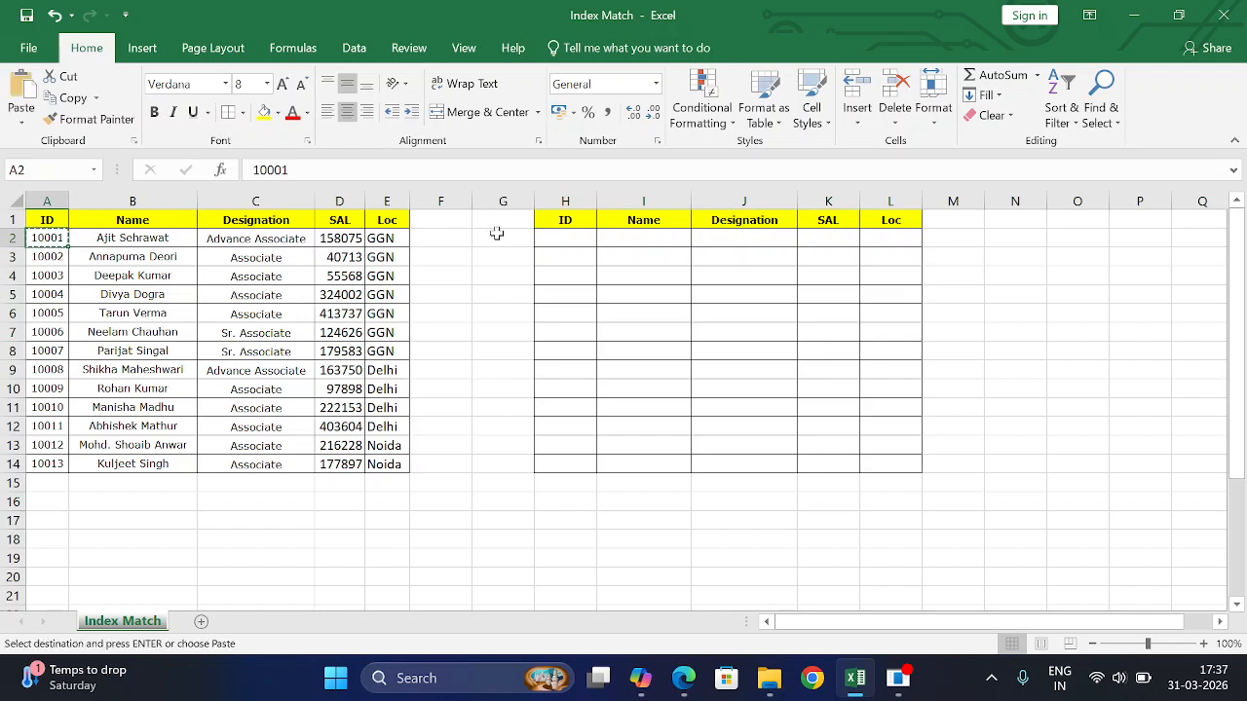
left_click(50, 300, "ctrl")
left_click_drag(59, 241, 60, 298)
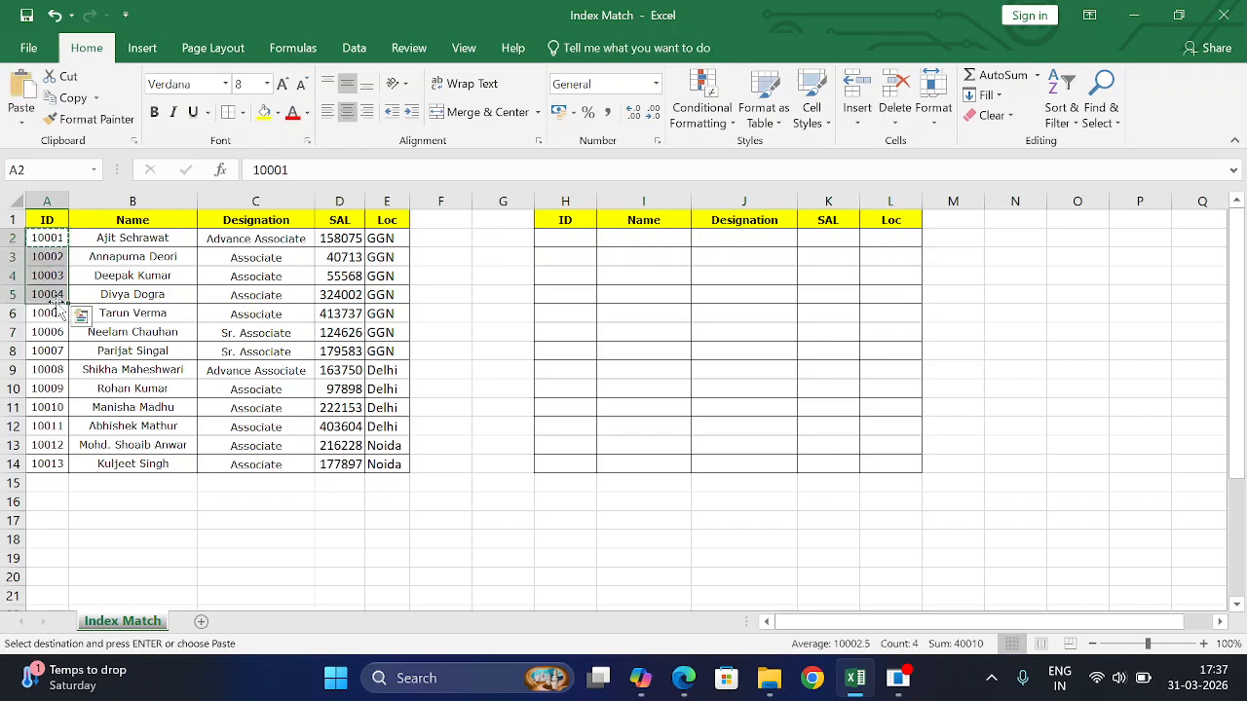
left_click(439, 236)
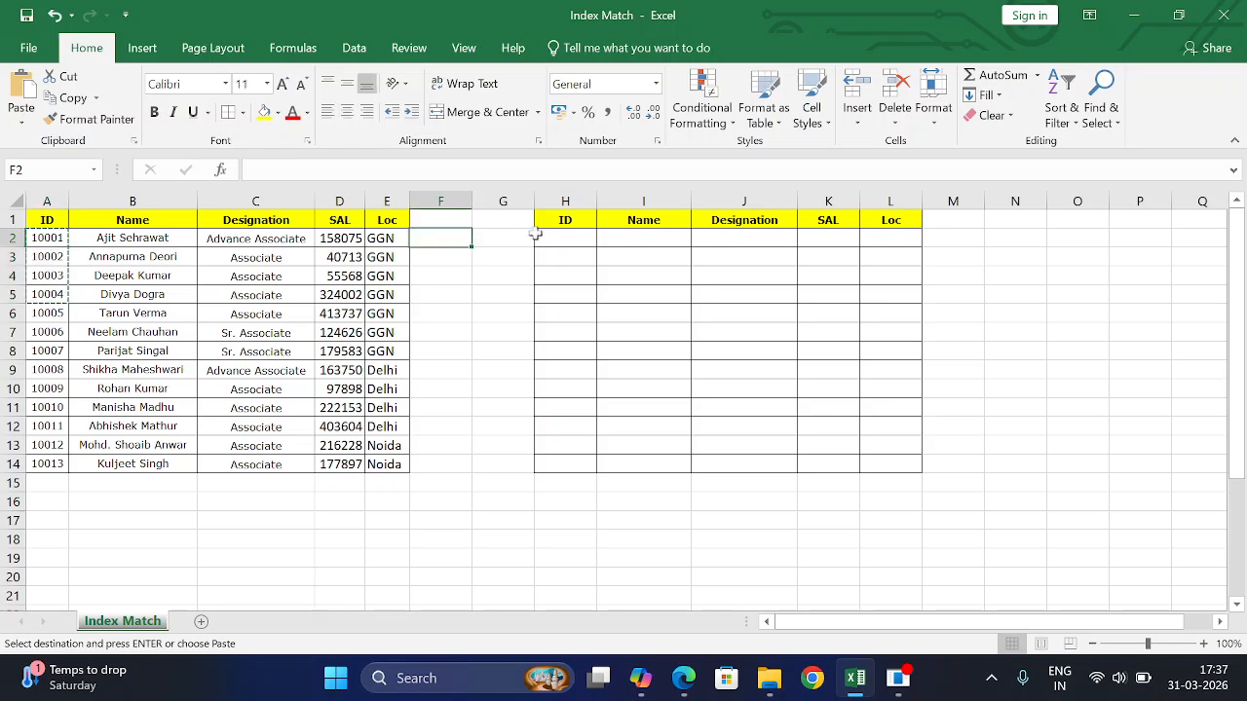
left_click(568, 235)
key("ctrl+v")
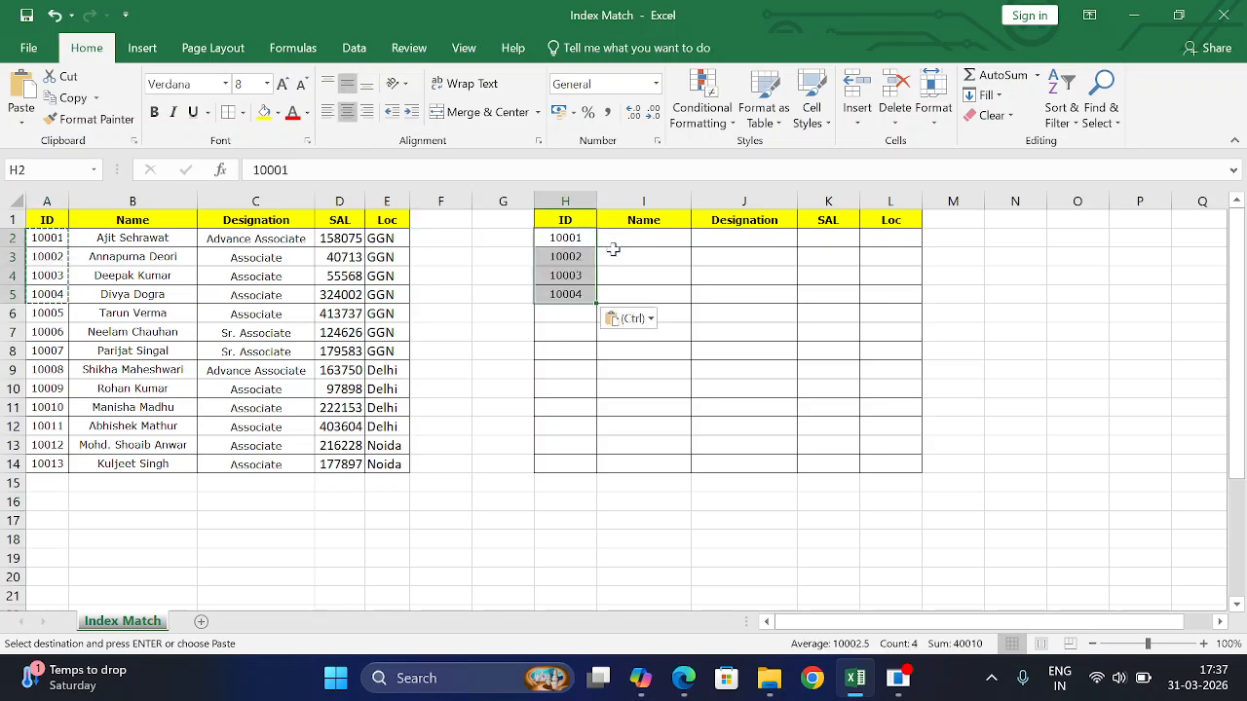
key("ctrl+z")
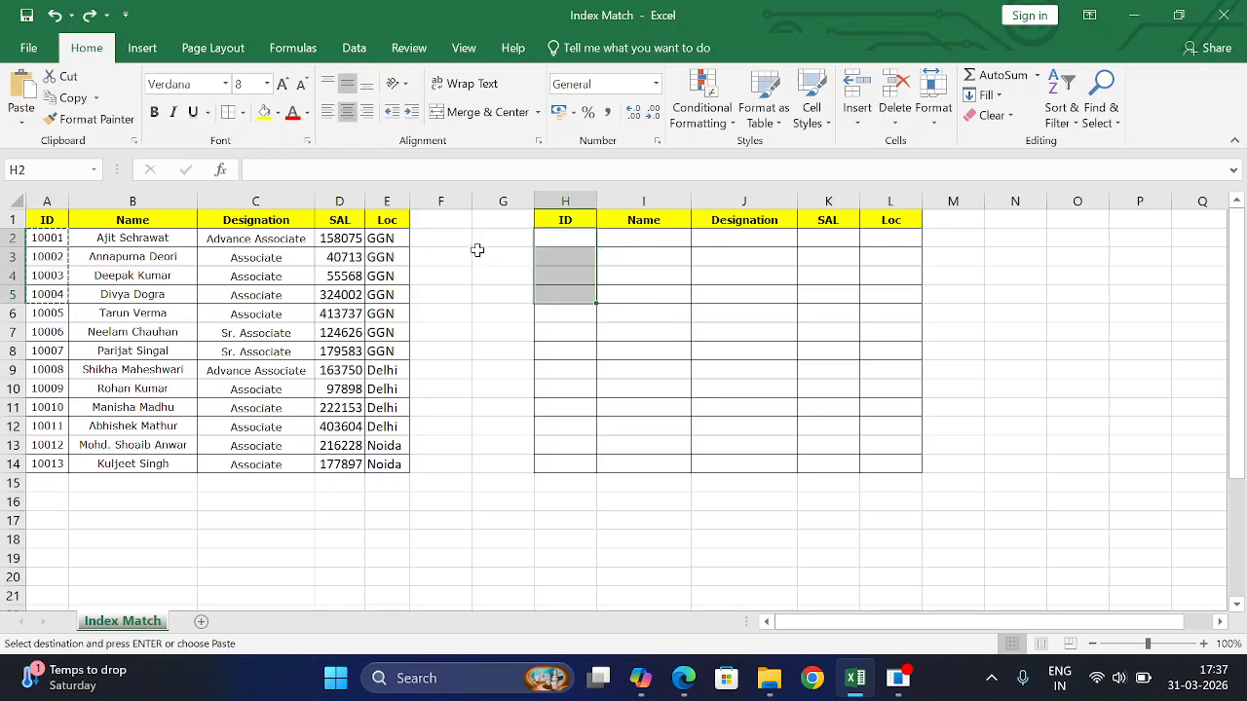
left_click(463, 241)
key("ctrl+v")
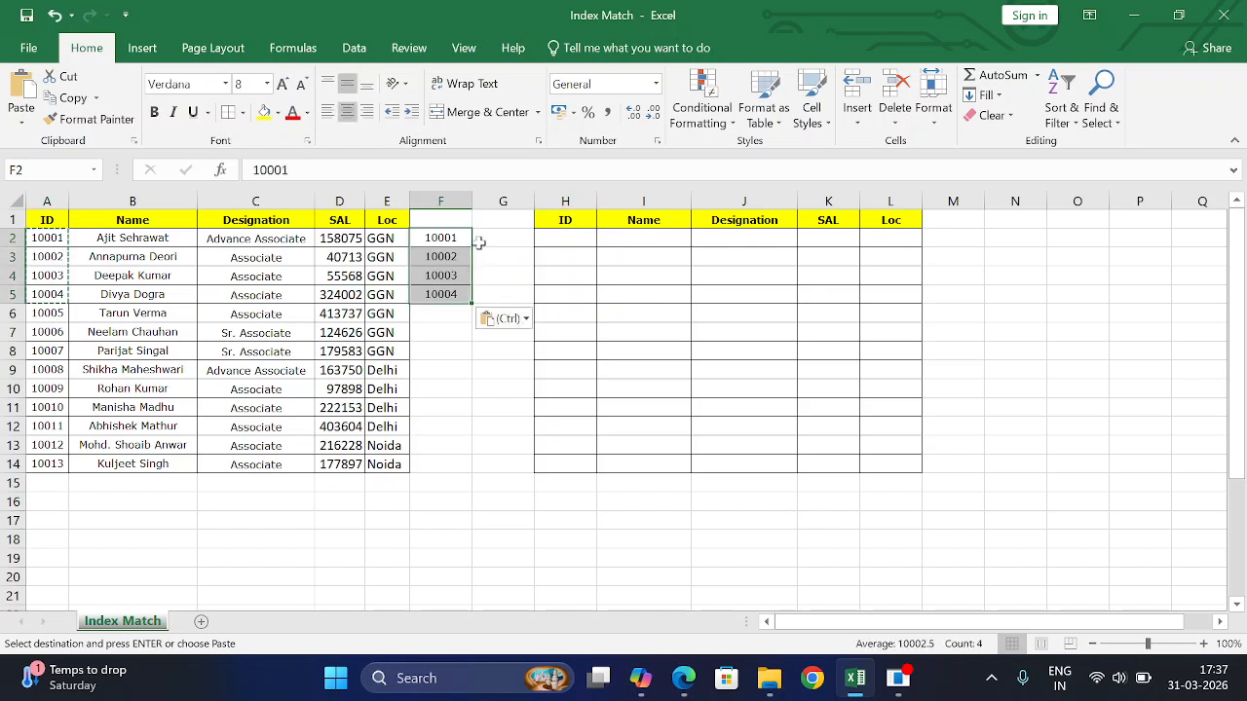
left_click(569, 238)
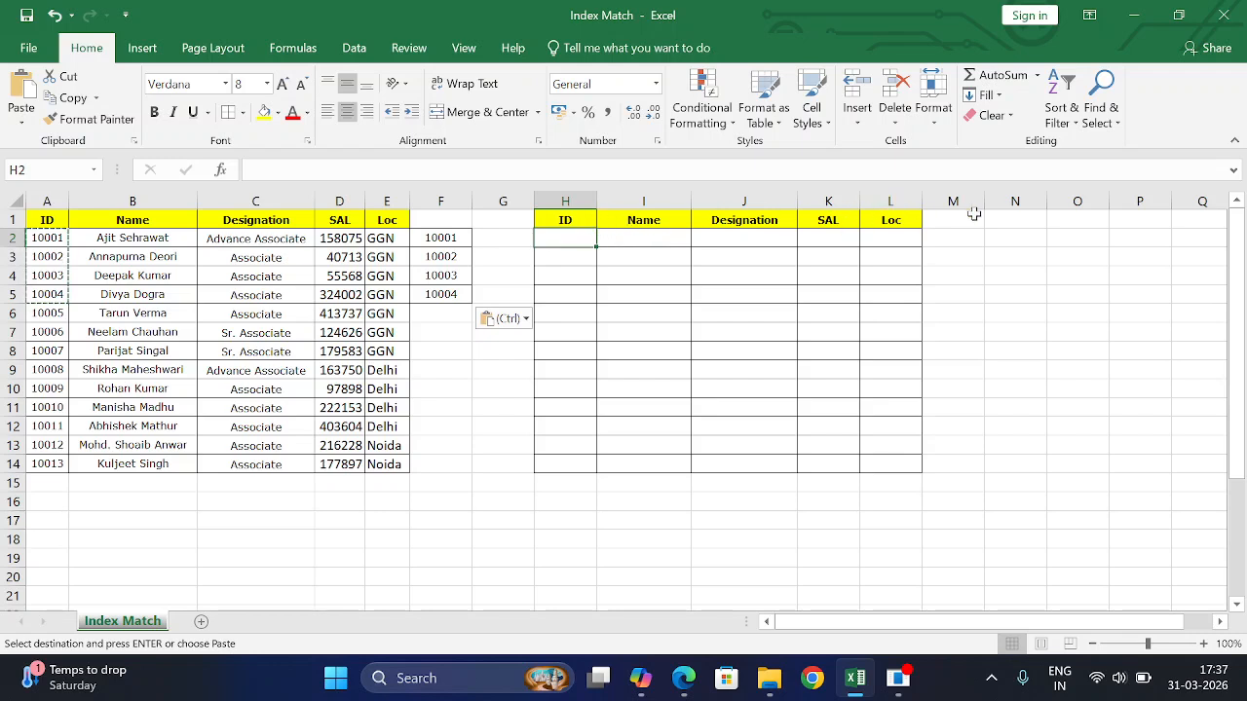
- Enter =INDEX(A:E,MATCH(F2,A:A,0),) in H2 to look up F2's ID in column A
type("=ind")
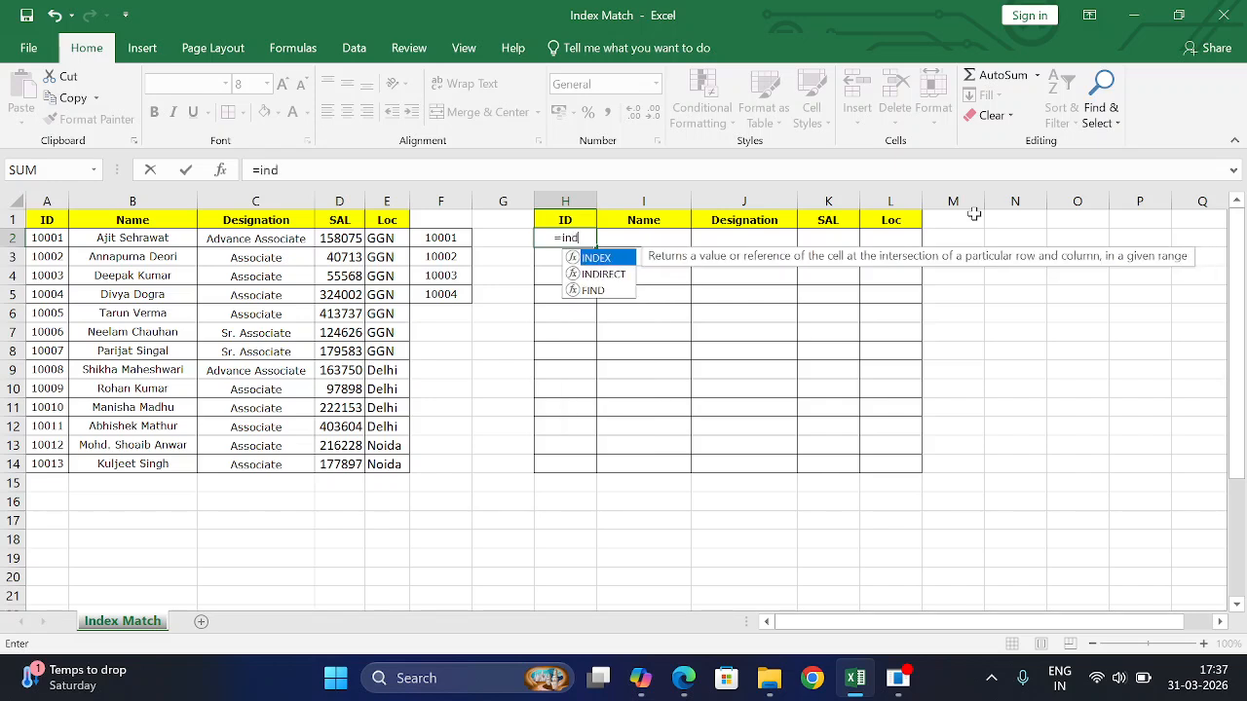
key("Tab")
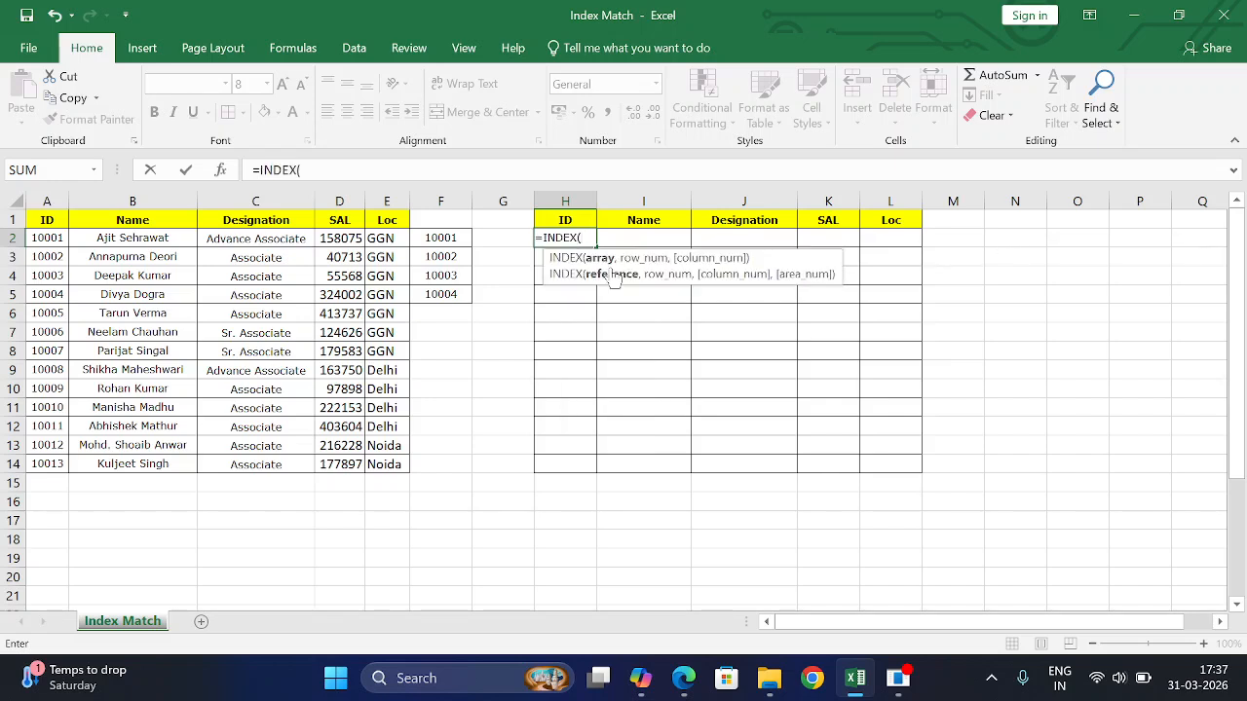
left_click_drag(47, 202, 369, 201)
type(",")
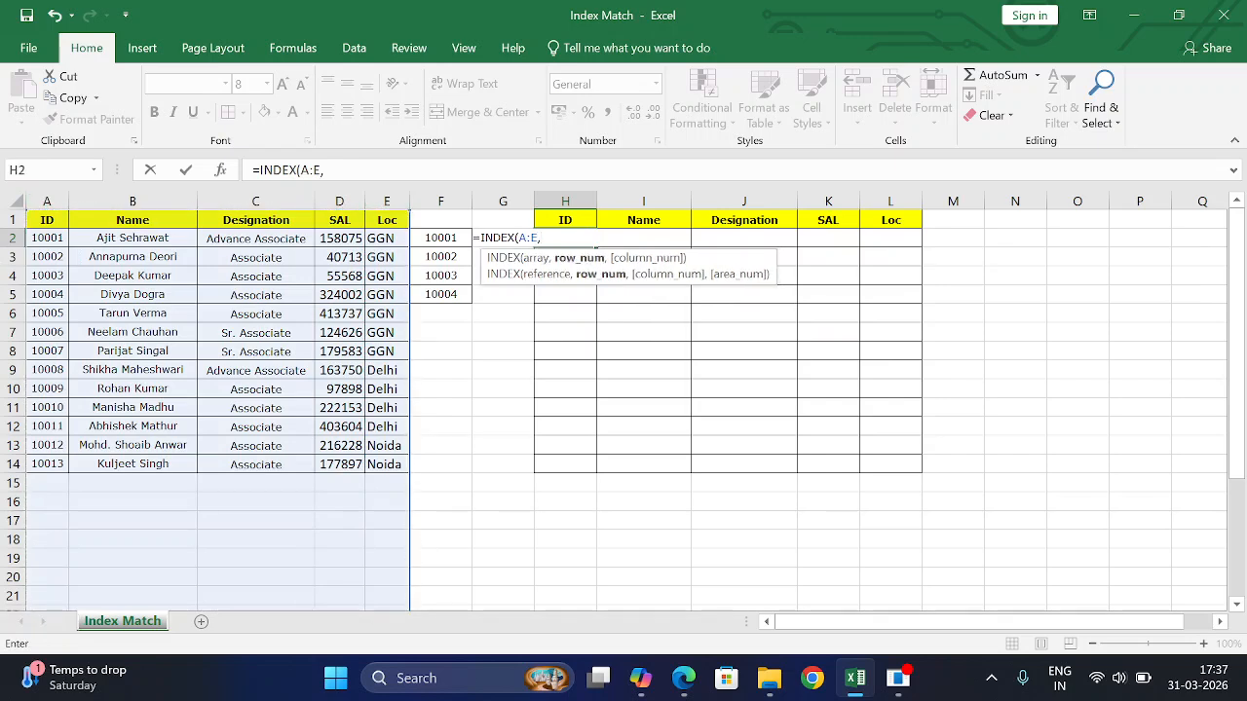
type("mat")
key("Tab")
left_click(444, 237)
type(",")
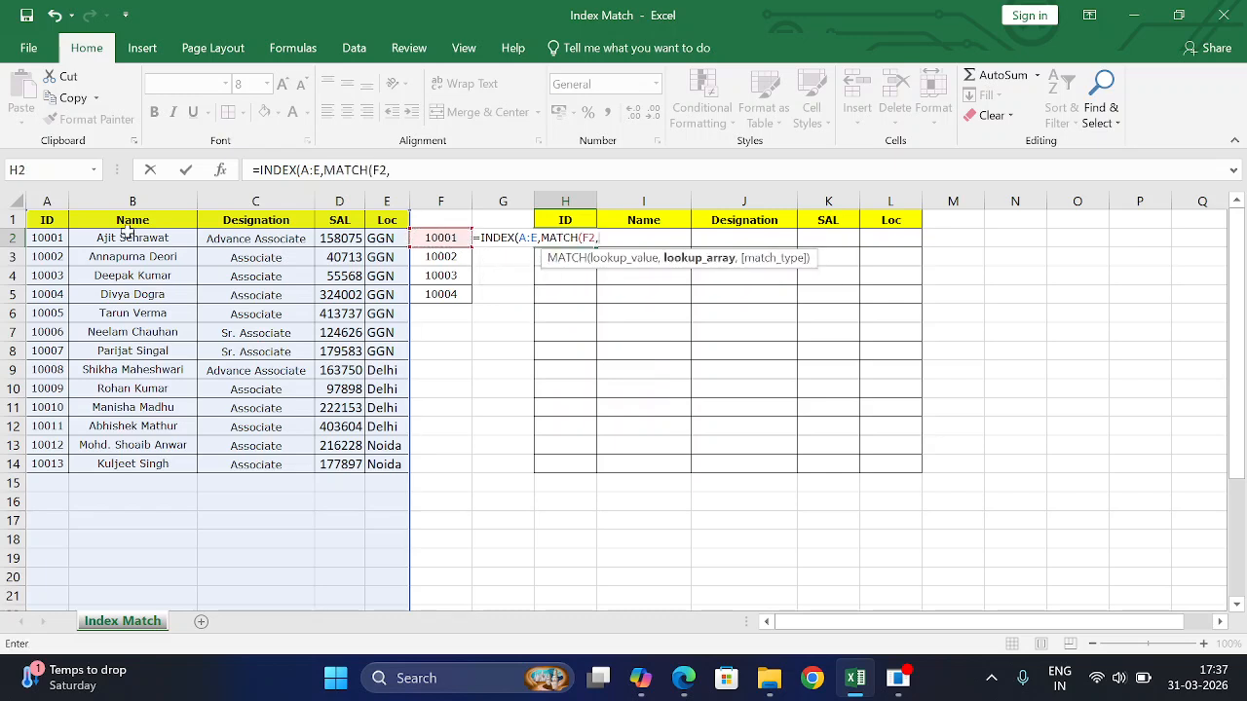
left_click(60, 199)
type(",")
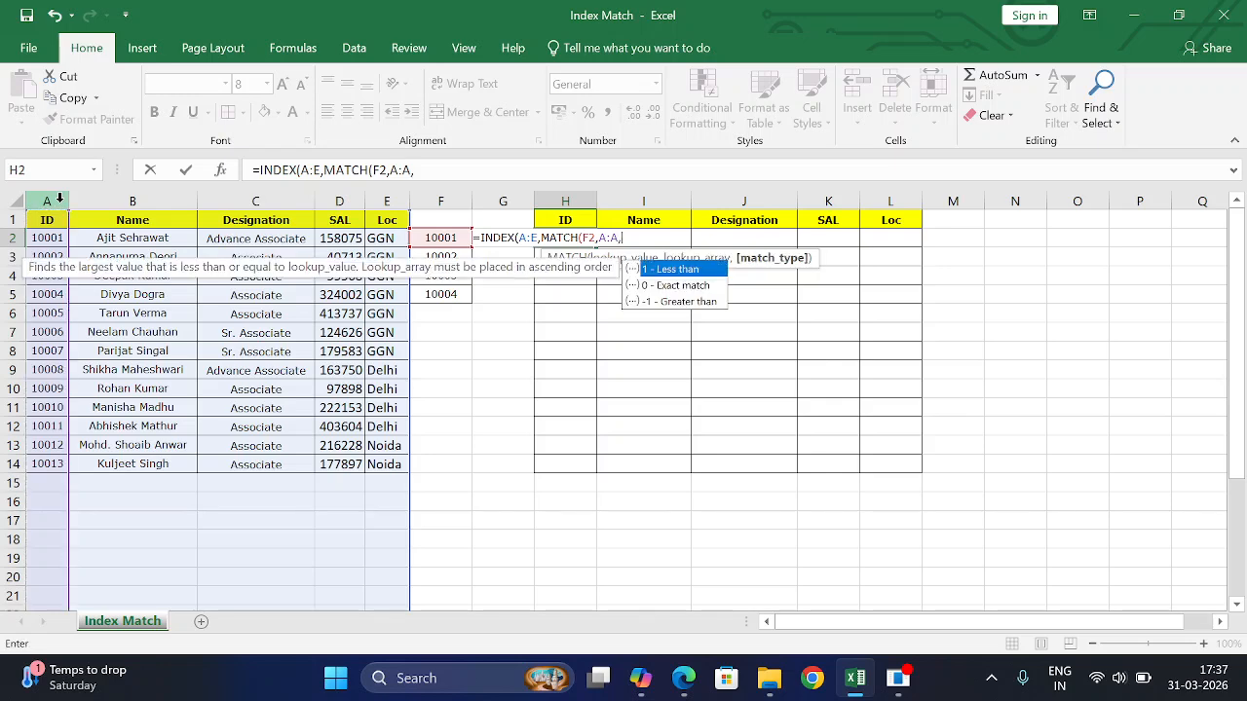
type("0)")
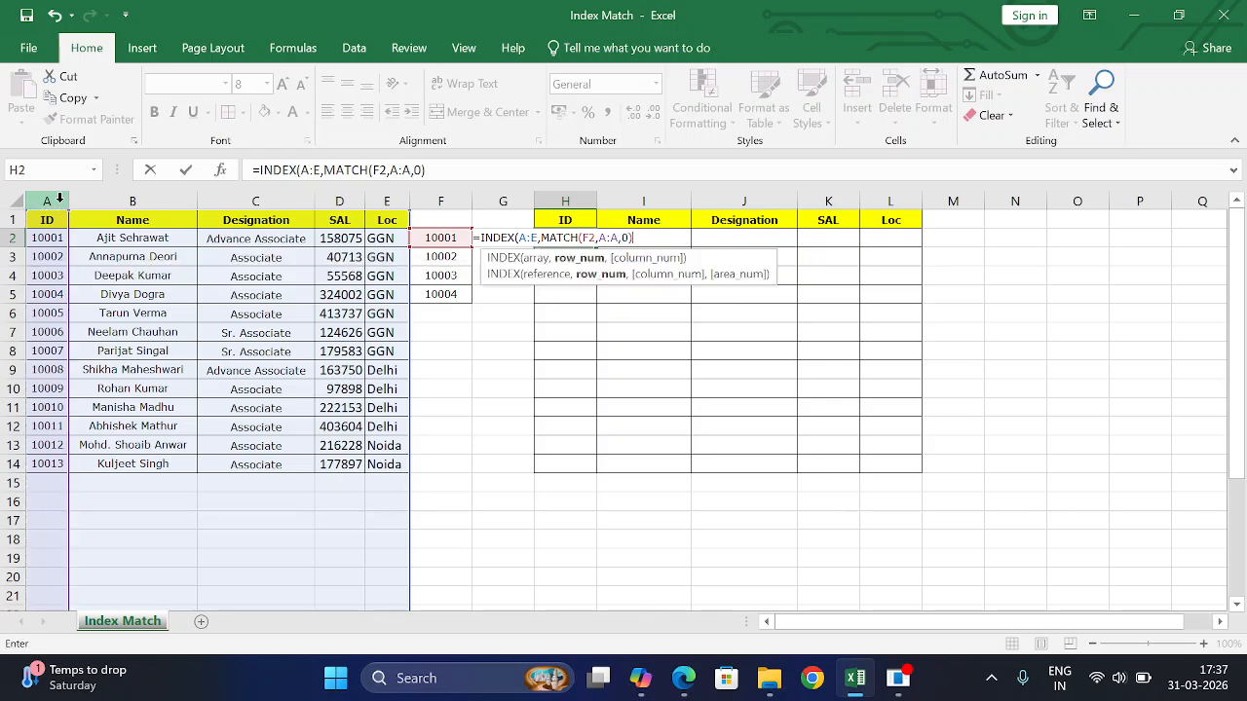
type(",")
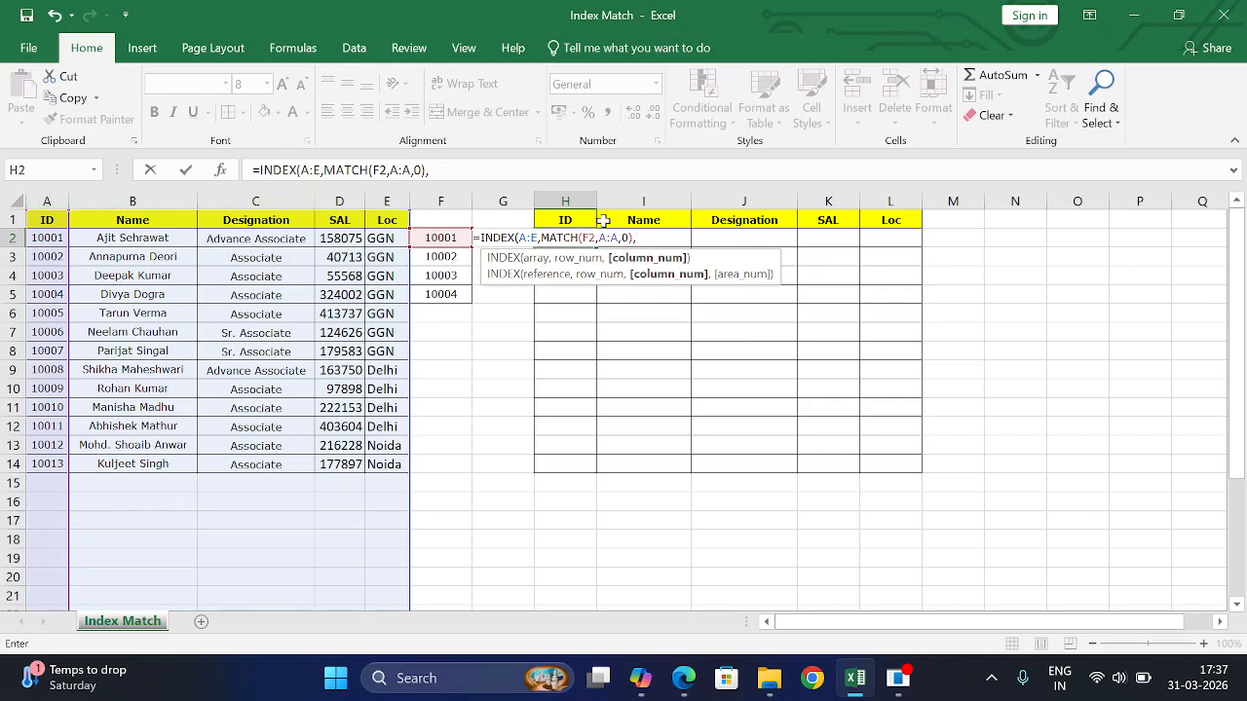
type(")")
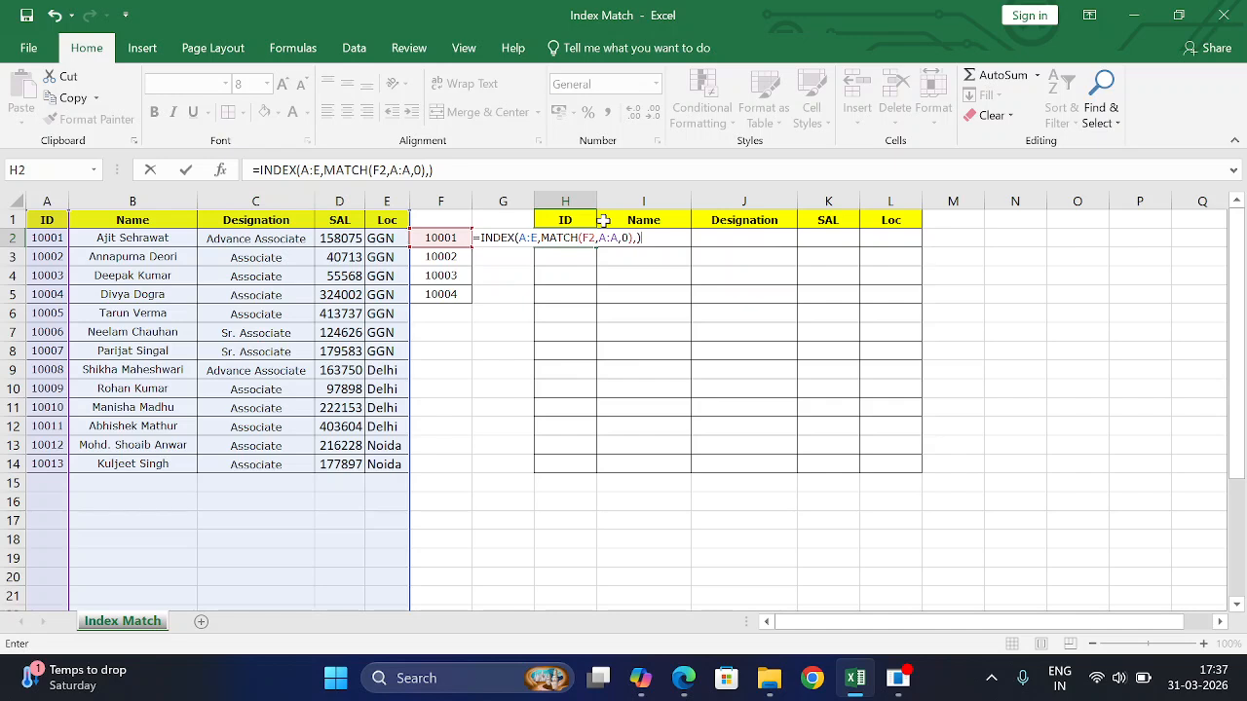
key("Return")
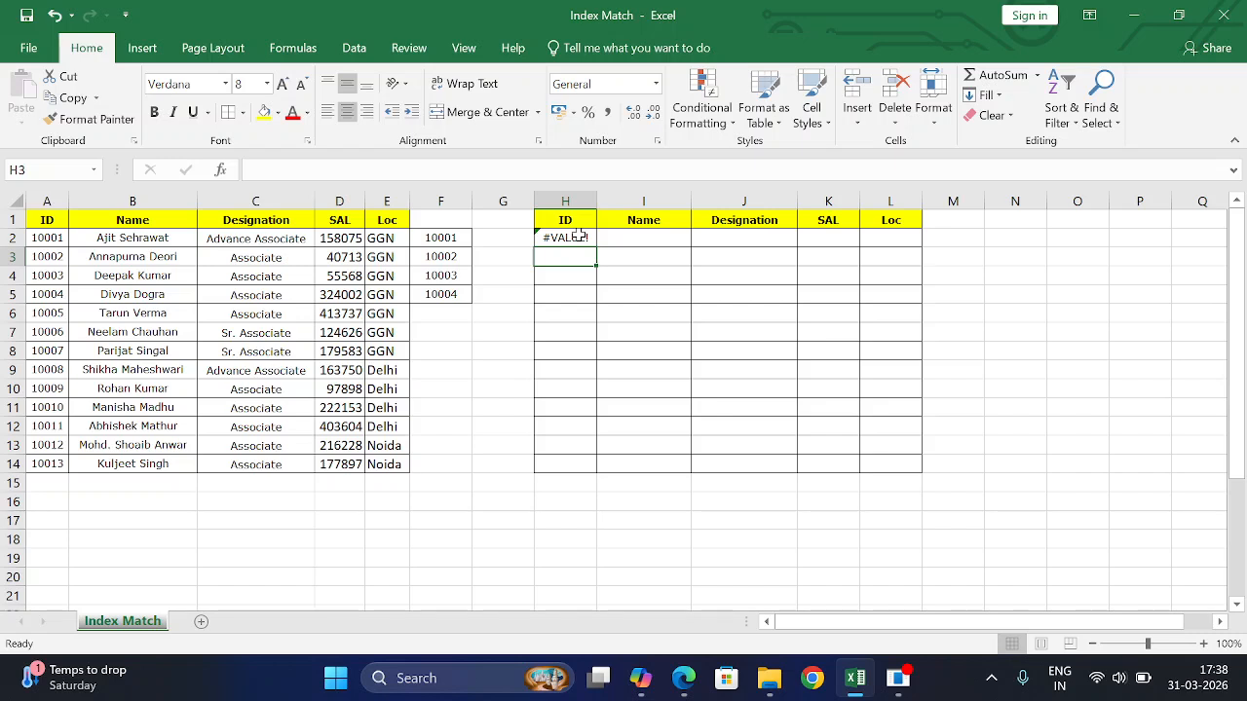
- Review the row 2 formulas, then fill H2's lookup formula down to H5 with Ctrl+D
left_click(579, 237)
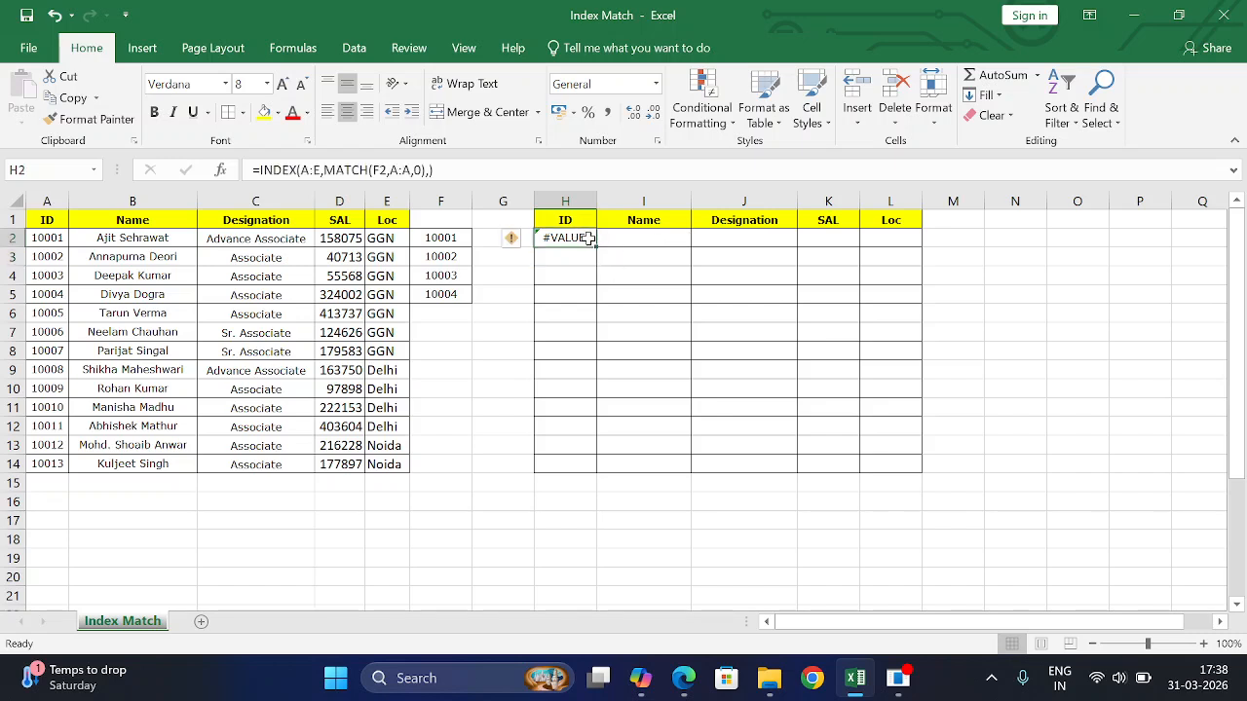
left_click(643, 238)
left_click(746, 243)
left_click(824, 243)
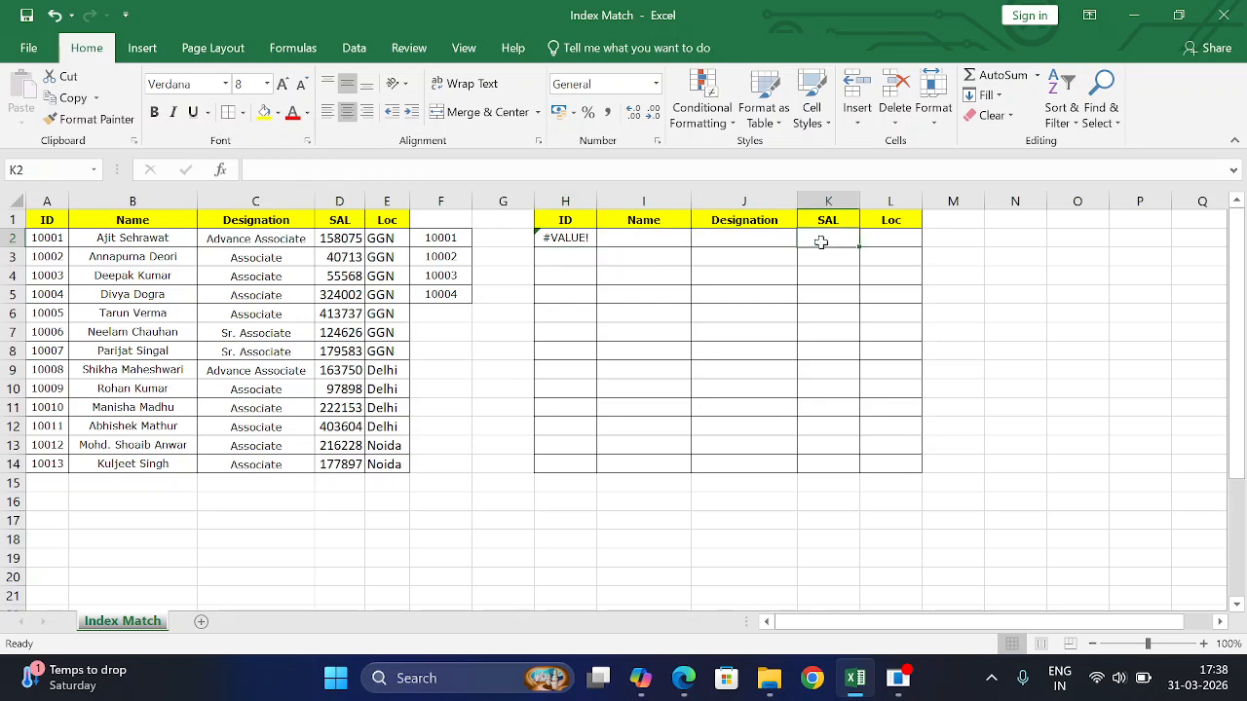
left_click(898, 242)
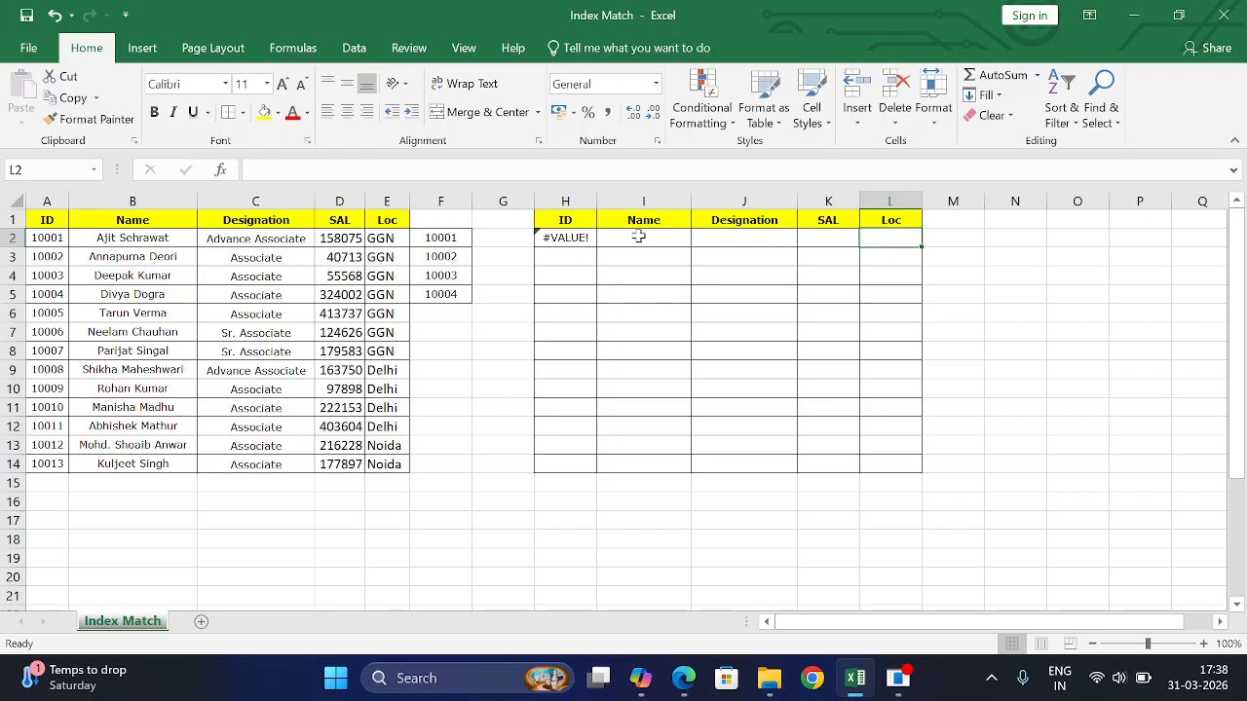
left_click_drag(589, 244, 592, 288)
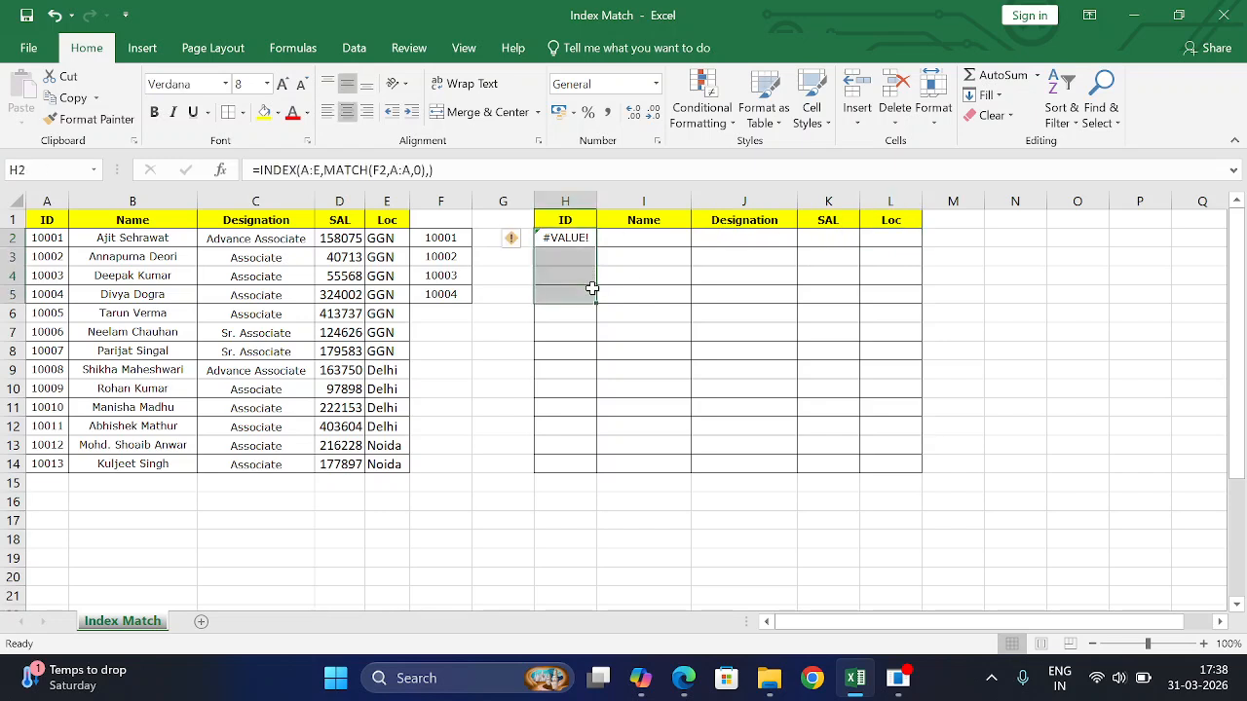
key("ctrl+d")
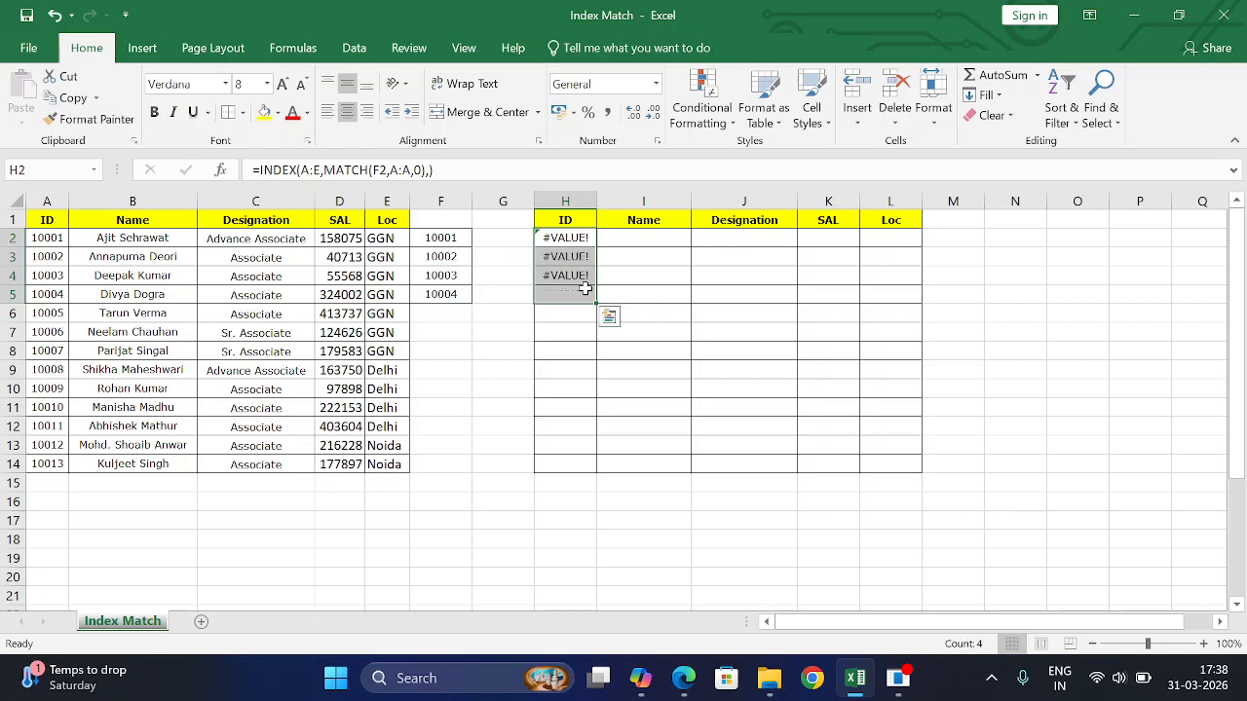
- Compare the IDs in F2:F5 with their #VALUE! results in column H
left_click(577, 238)
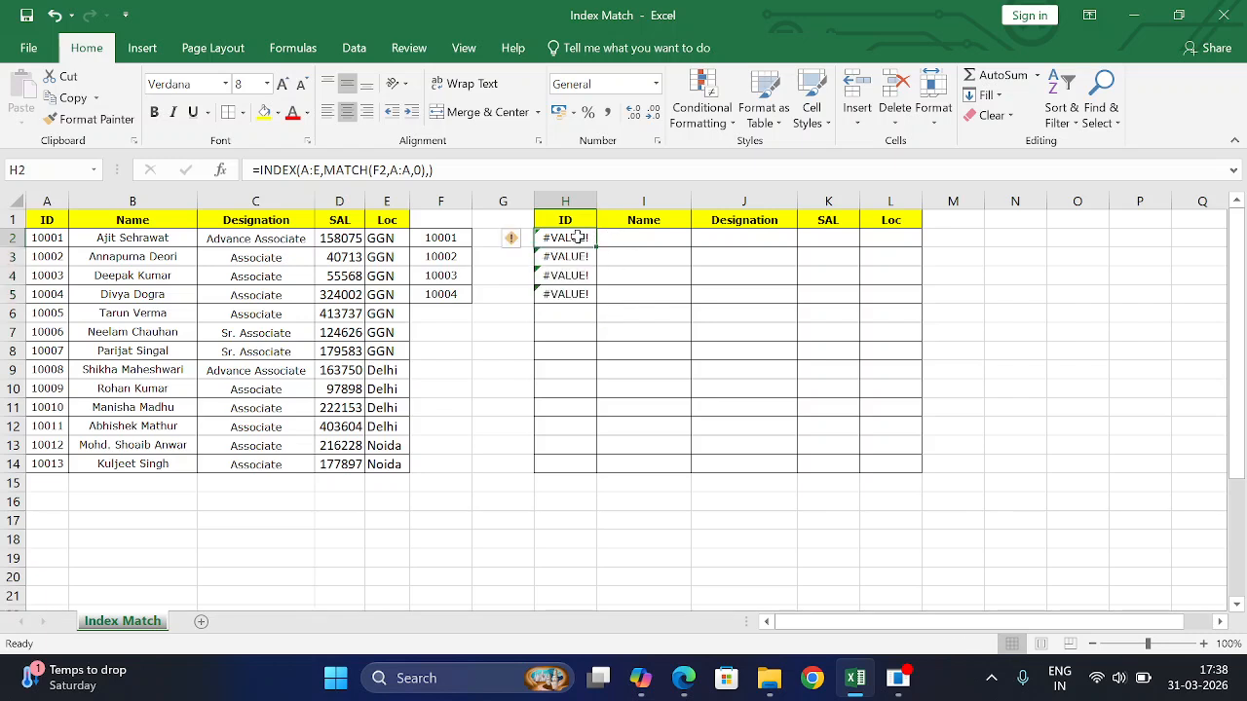
left_click_drag(451, 242, 685, 307)
left_click(810, 314)
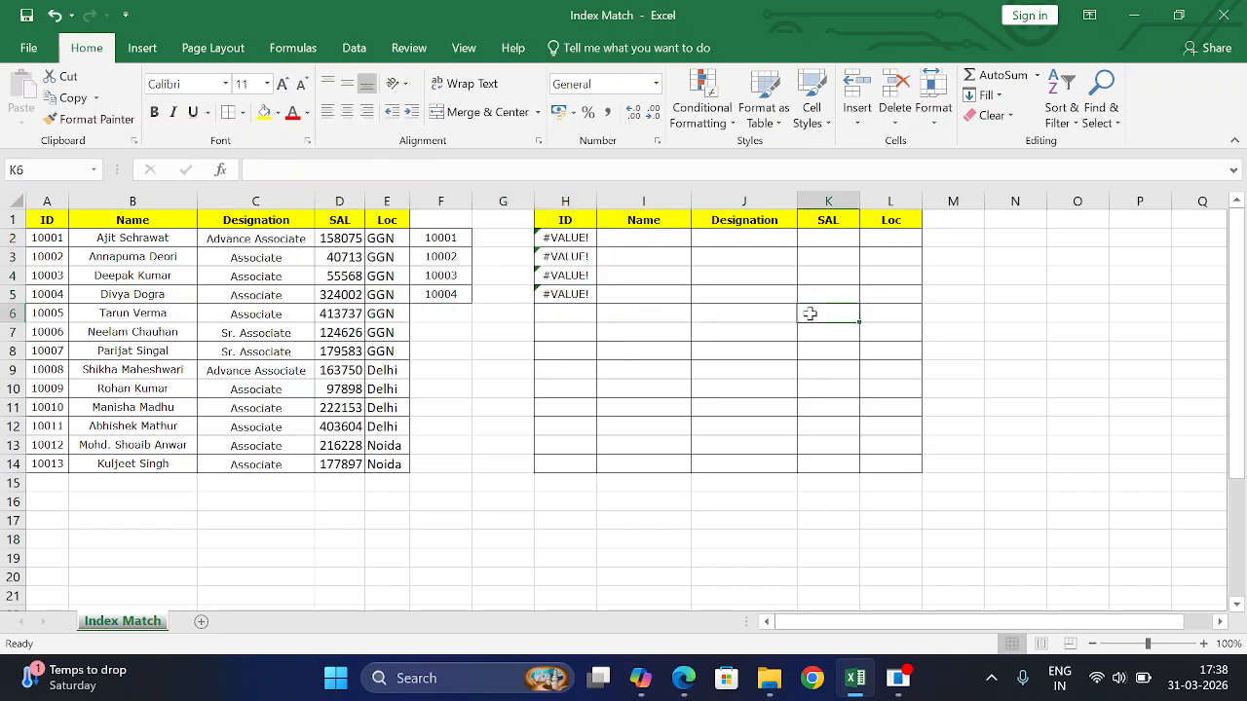
left_click(675, 394)
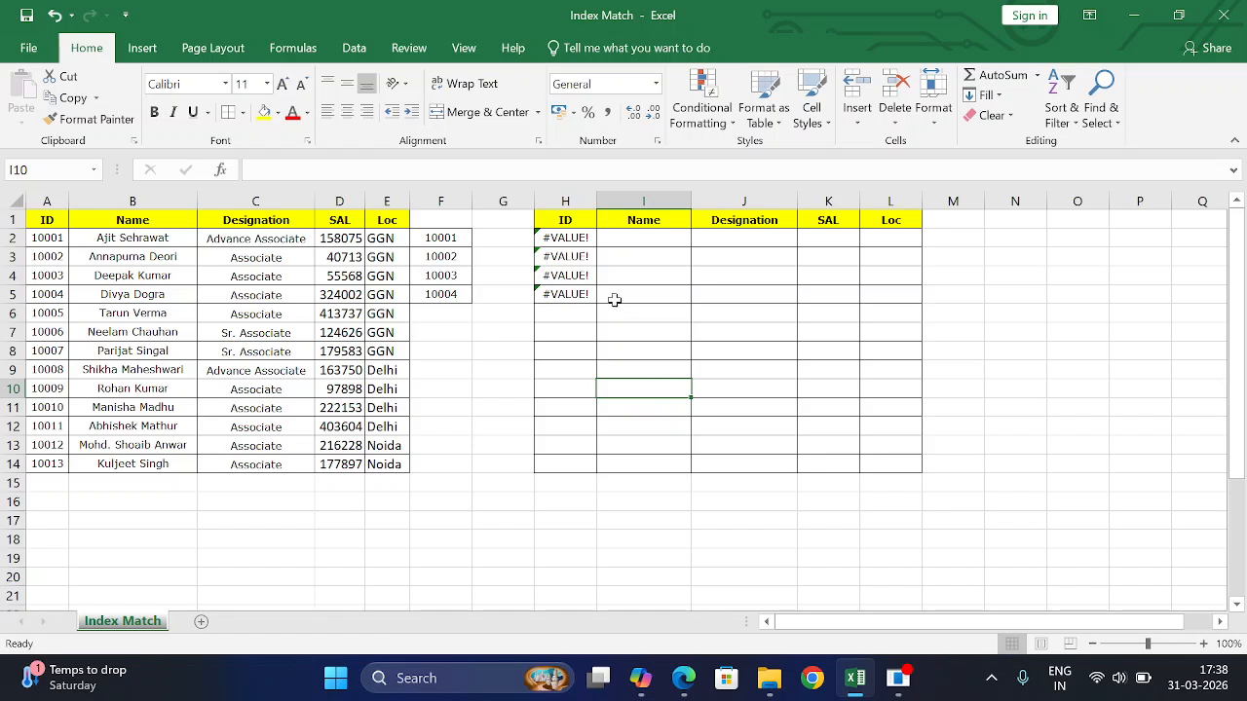
left_click_drag(575, 241, 576, 294)
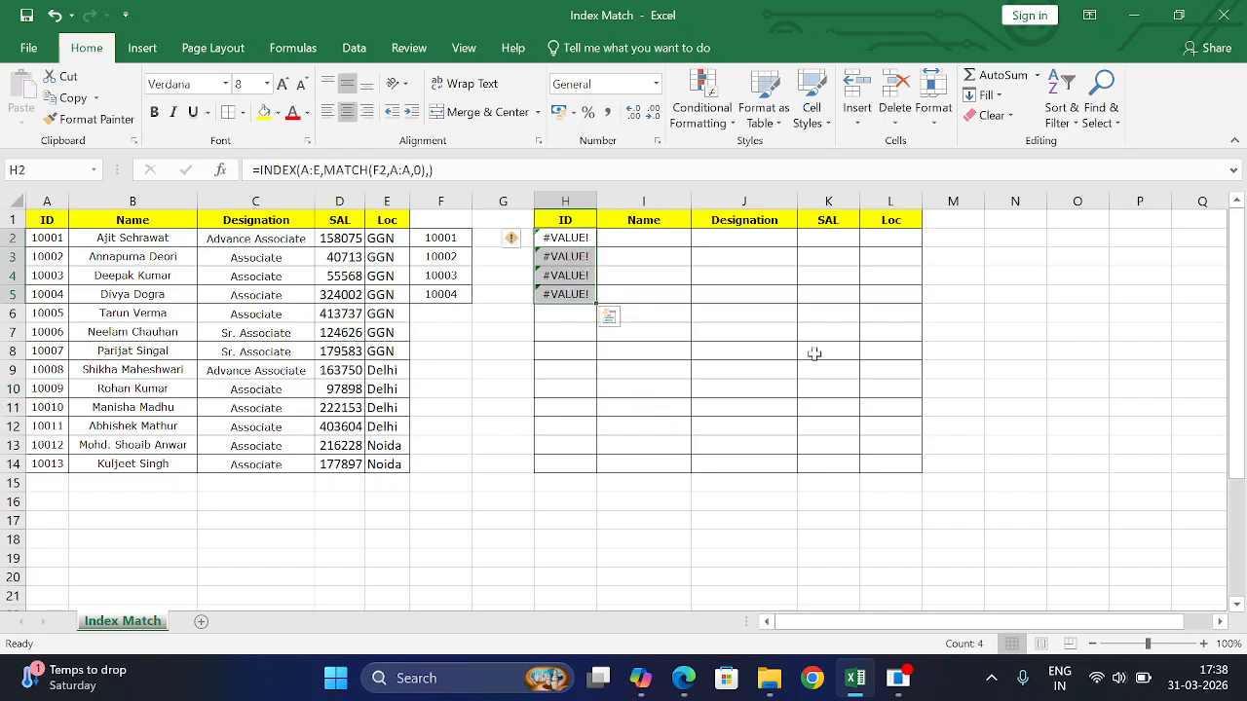